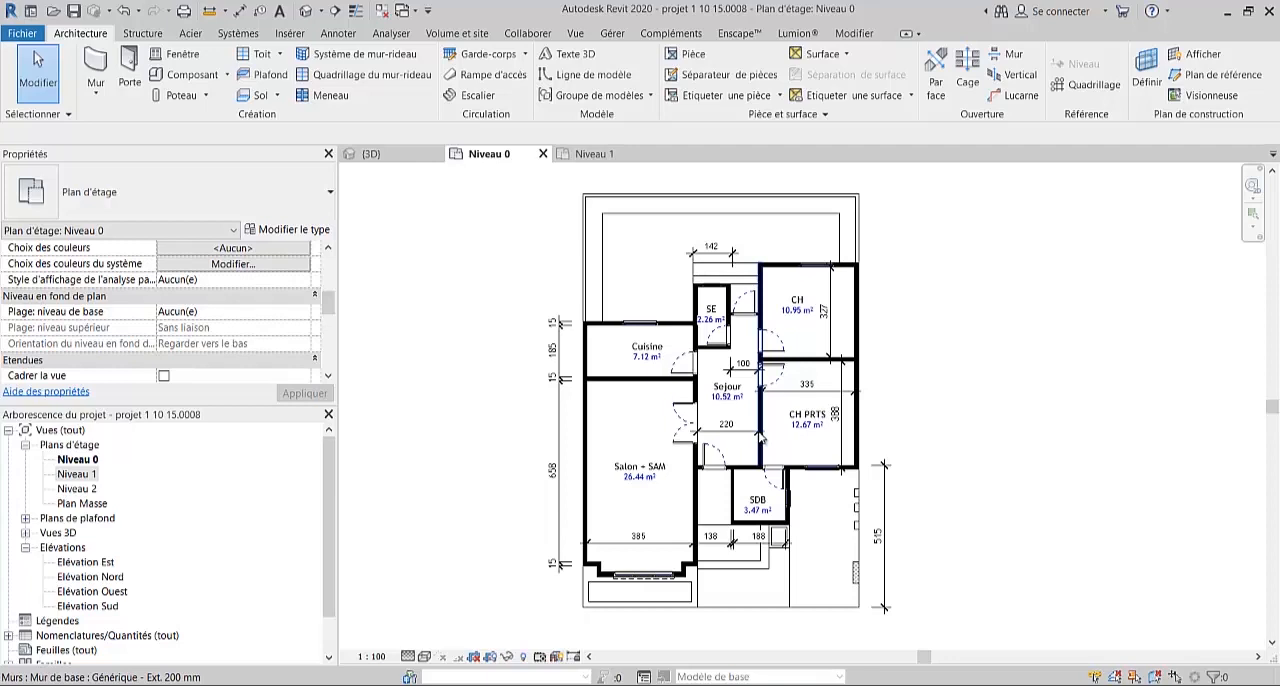
- Examine the Niveau 0 floor plan, including its rooms, the Cuisine walls and door, and the dimension chains
scroll(818, 388, up, 1)
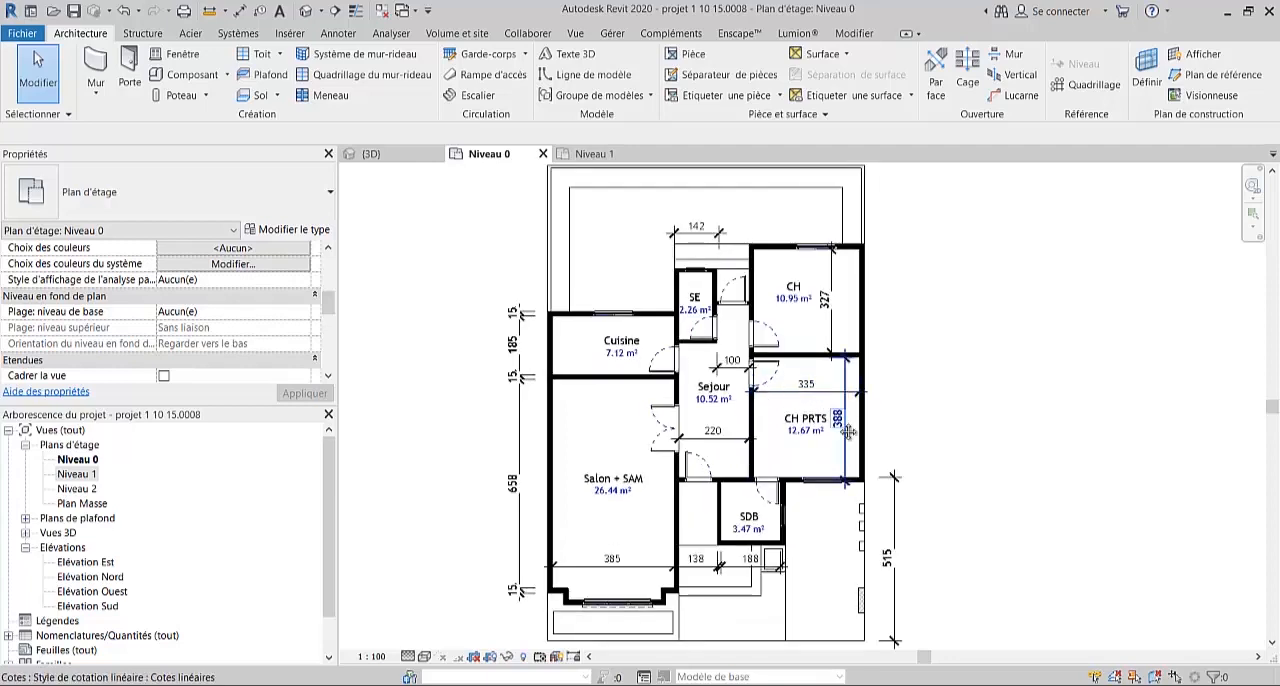
middle_drag(848, 431, 826, 419)
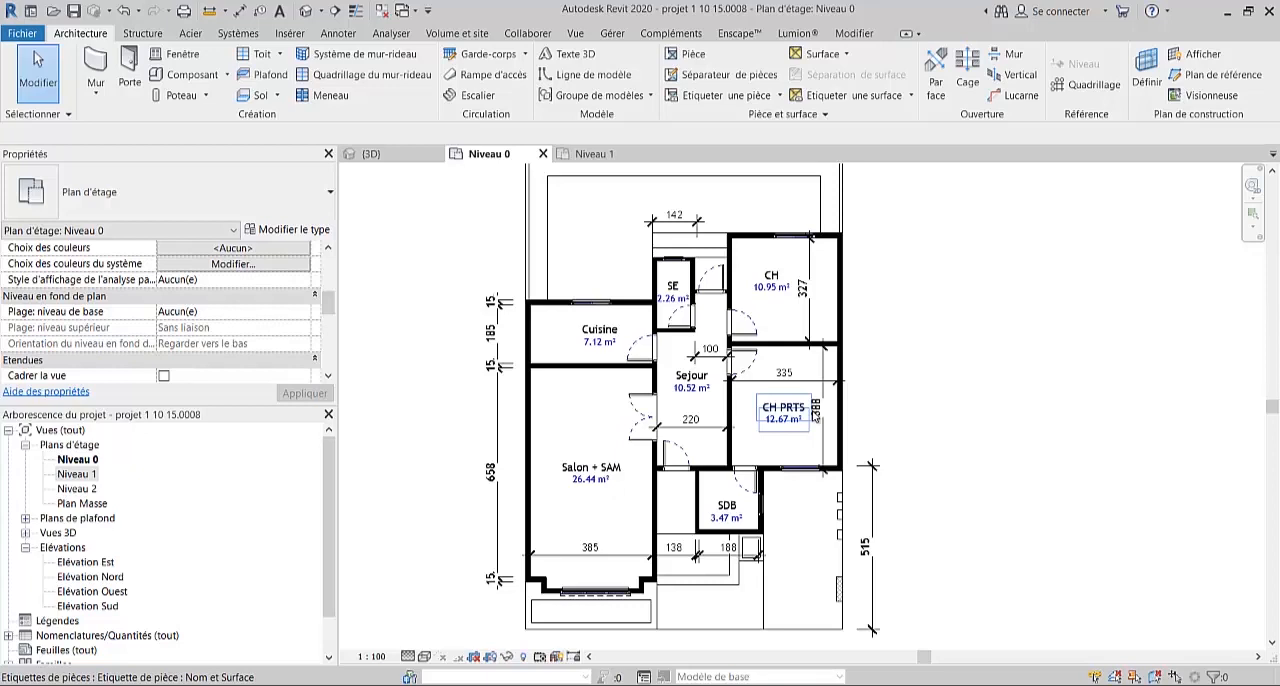
click(641, 478)
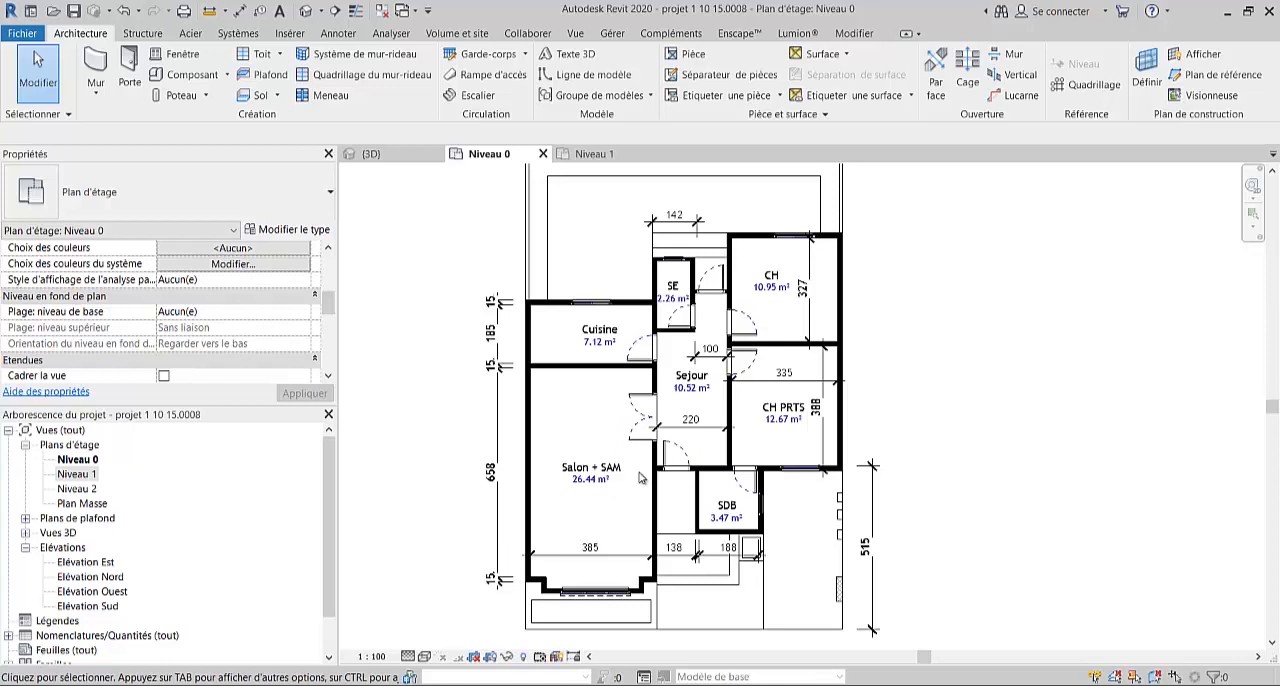
click(610, 366)
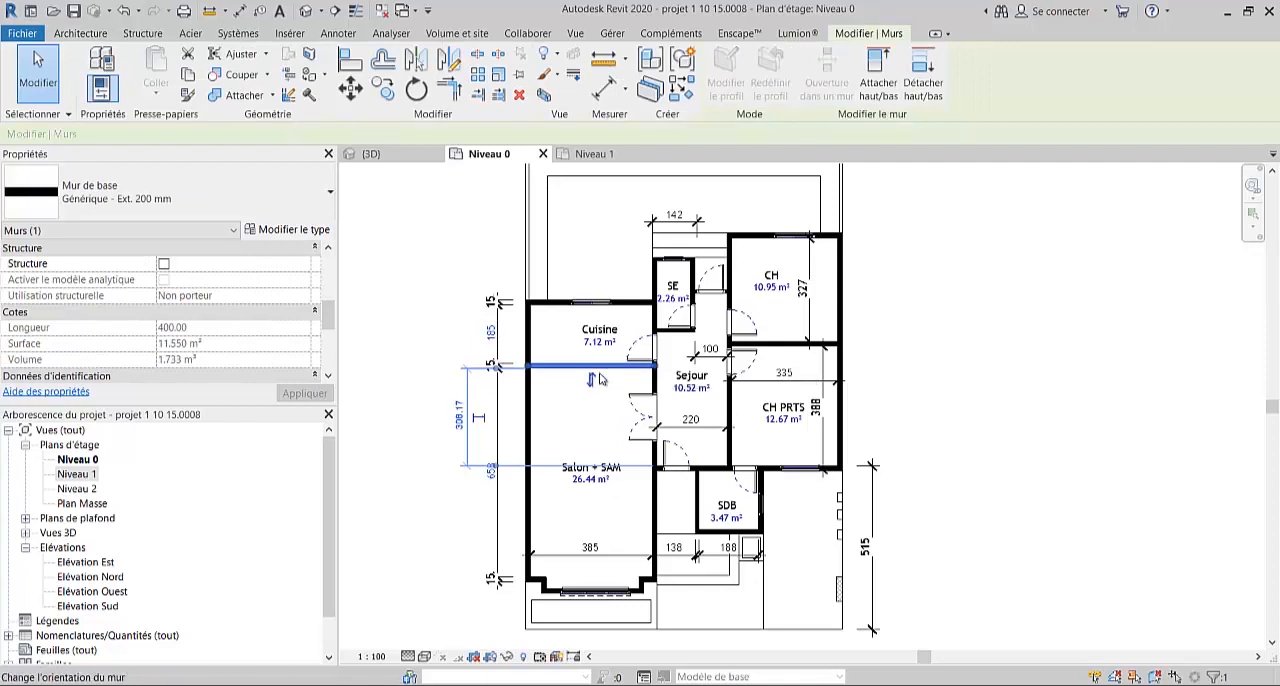
middle_drag(601, 379, 617, 431)
scroll(617, 431, up, 2)
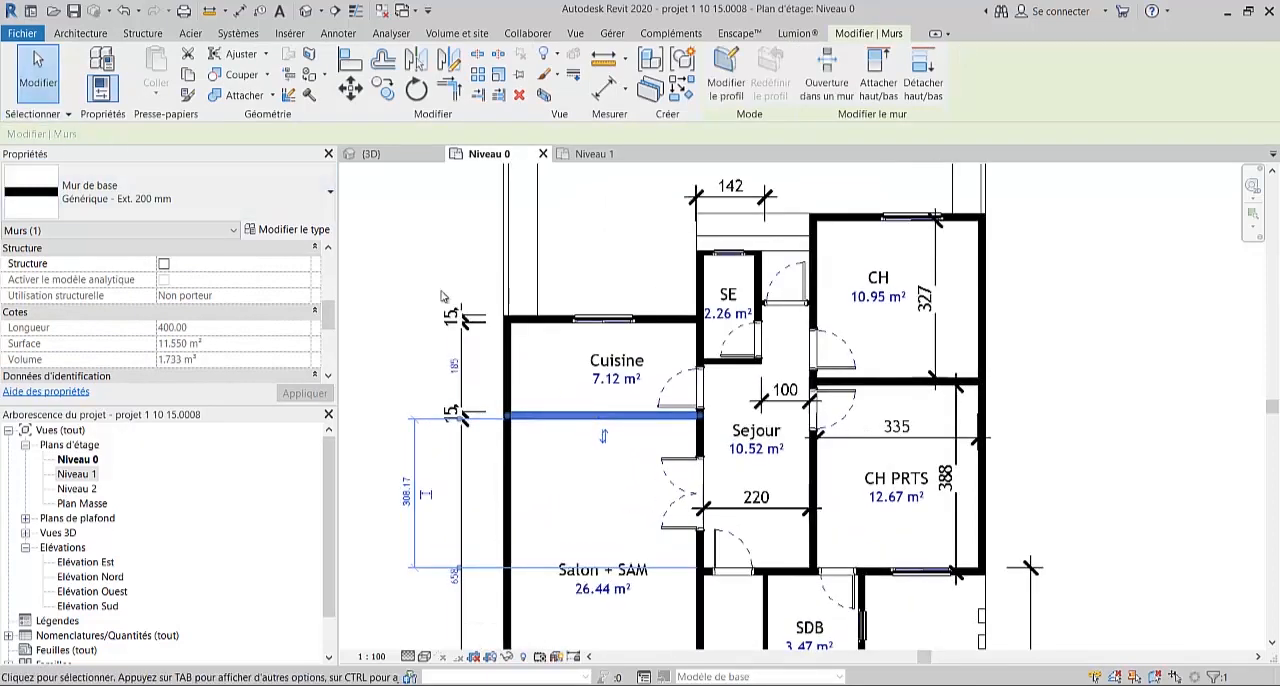
click(631, 470)
click(615, 388)
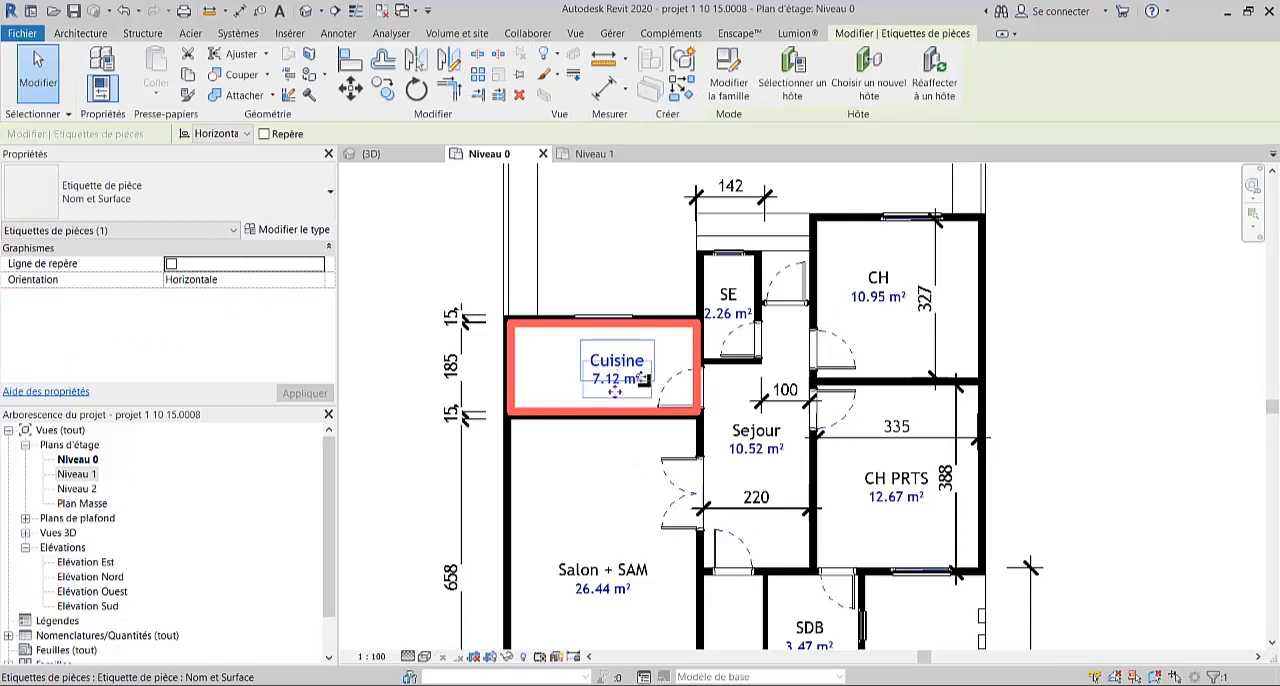
click(422, 480)
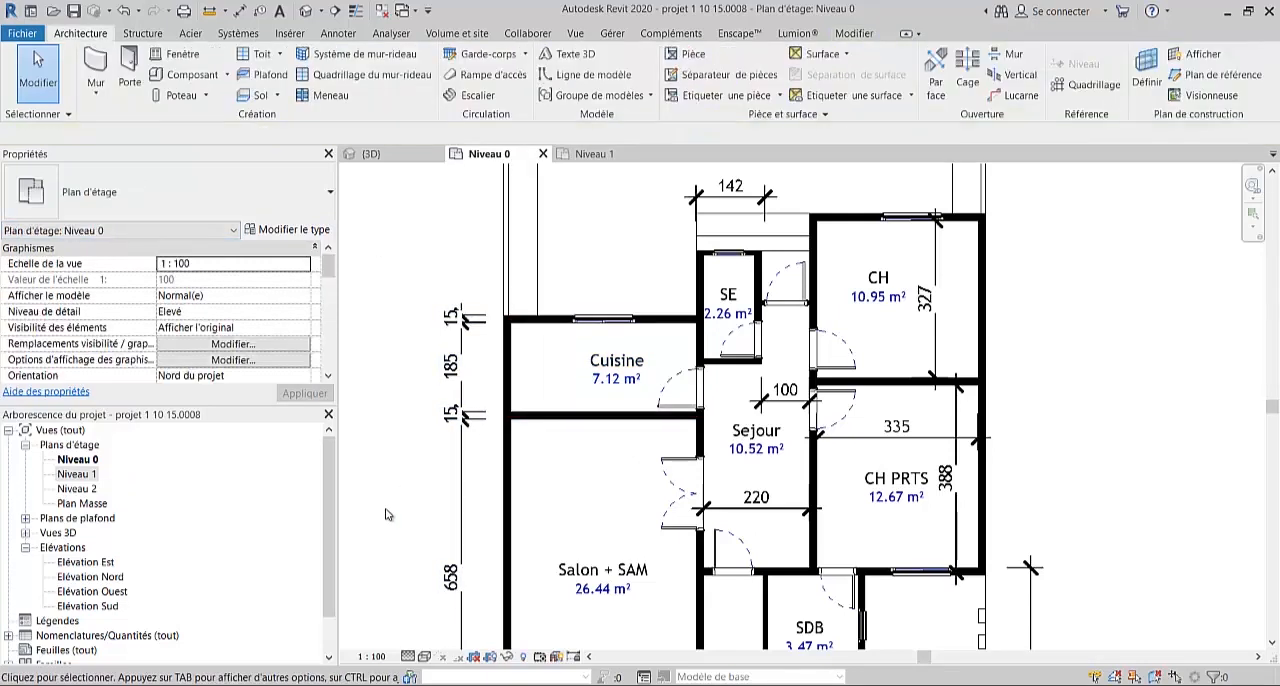
click(458, 494)
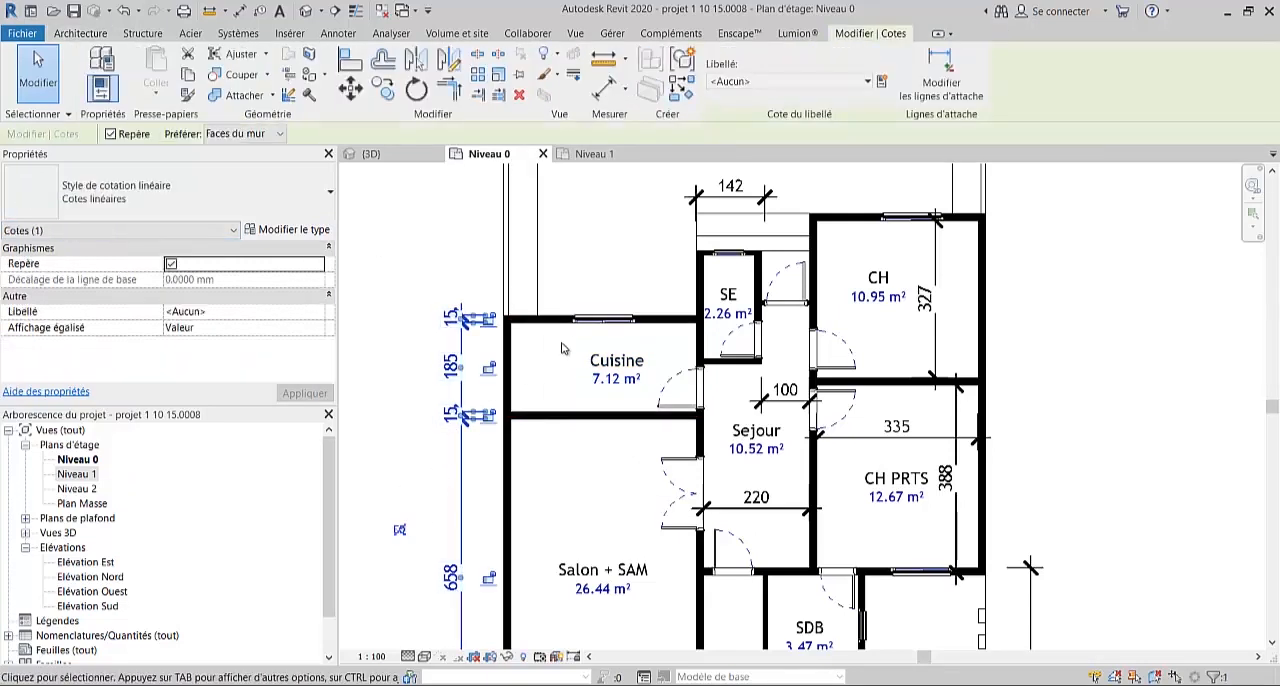
scroll(566, 350, down, 2)
click(655, 385)
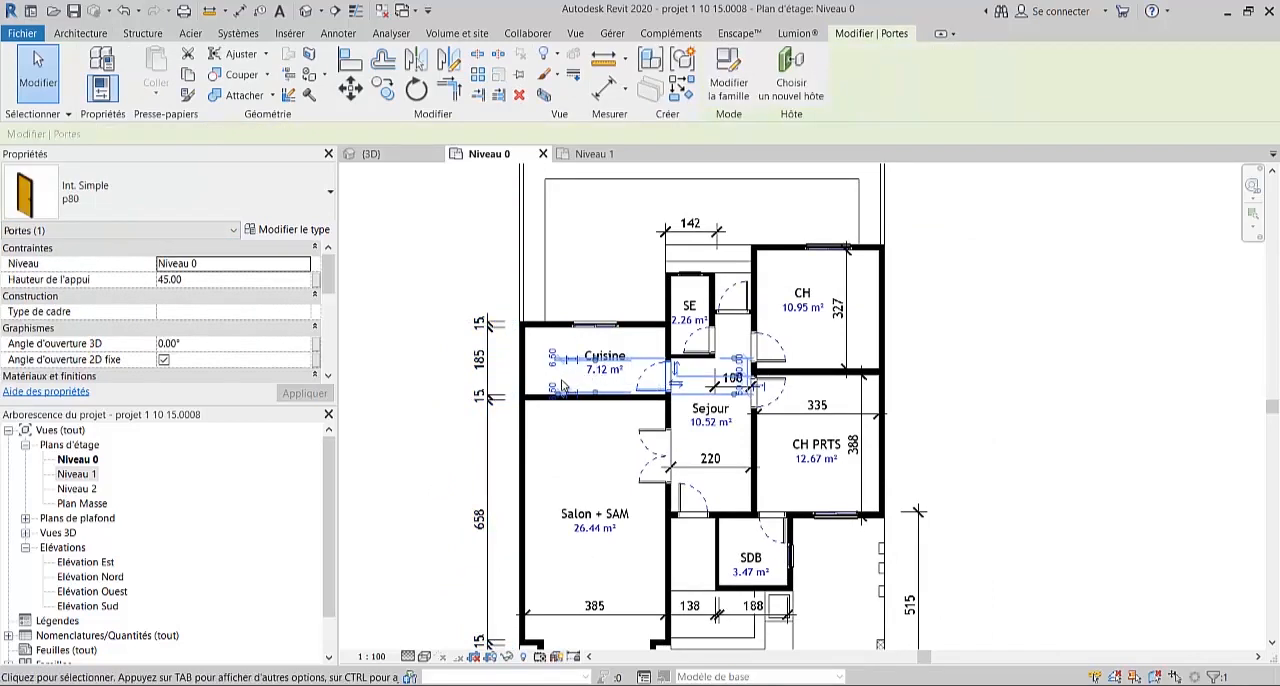
click(432, 440)
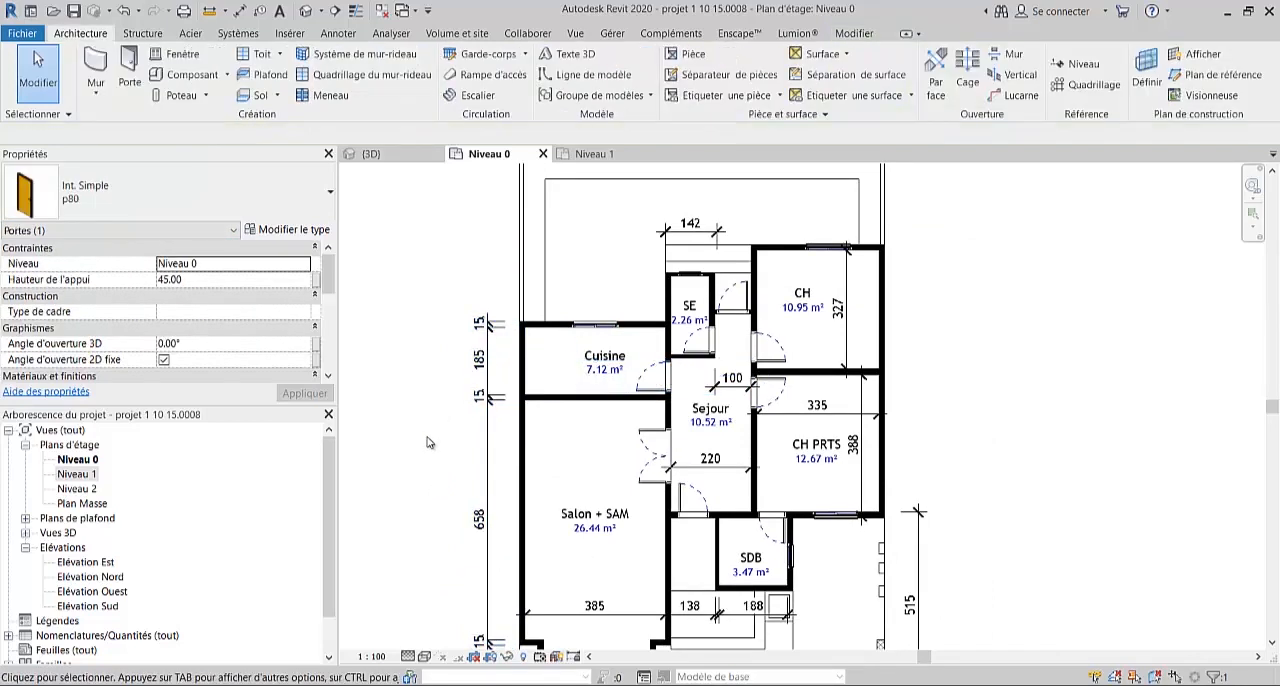
scroll(480, 424, down, 2)
middle_drag(490, 432, 533, 430)
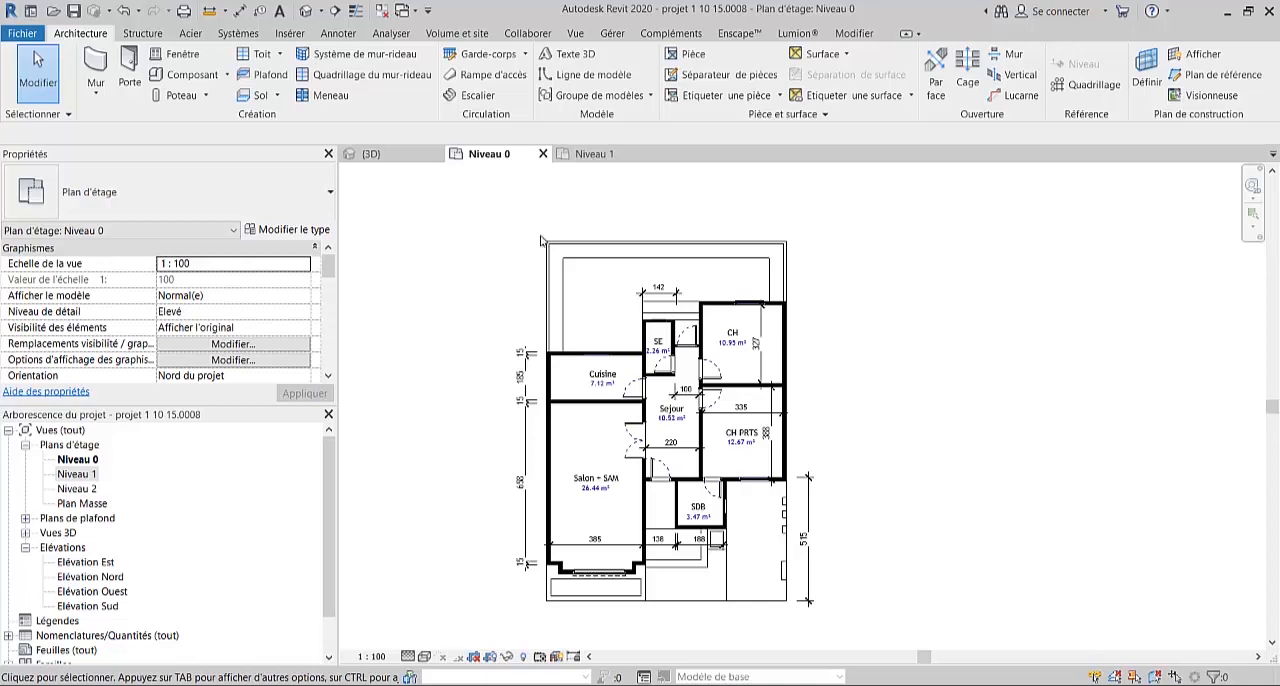
- Create a building section running the full depth of the plot, through the entrance, Sejour and SE, looking towards the Salon
click(575, 33)
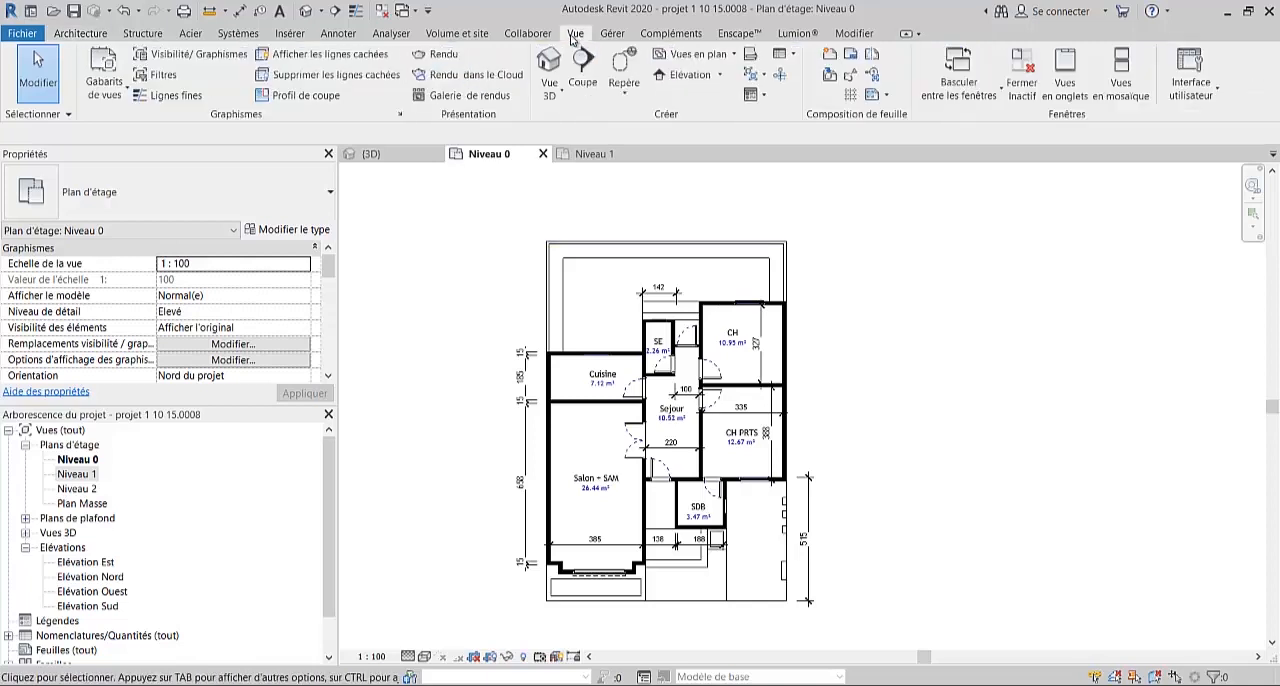
click(581, 88)
middle_drag(636, 521, 636, 456)
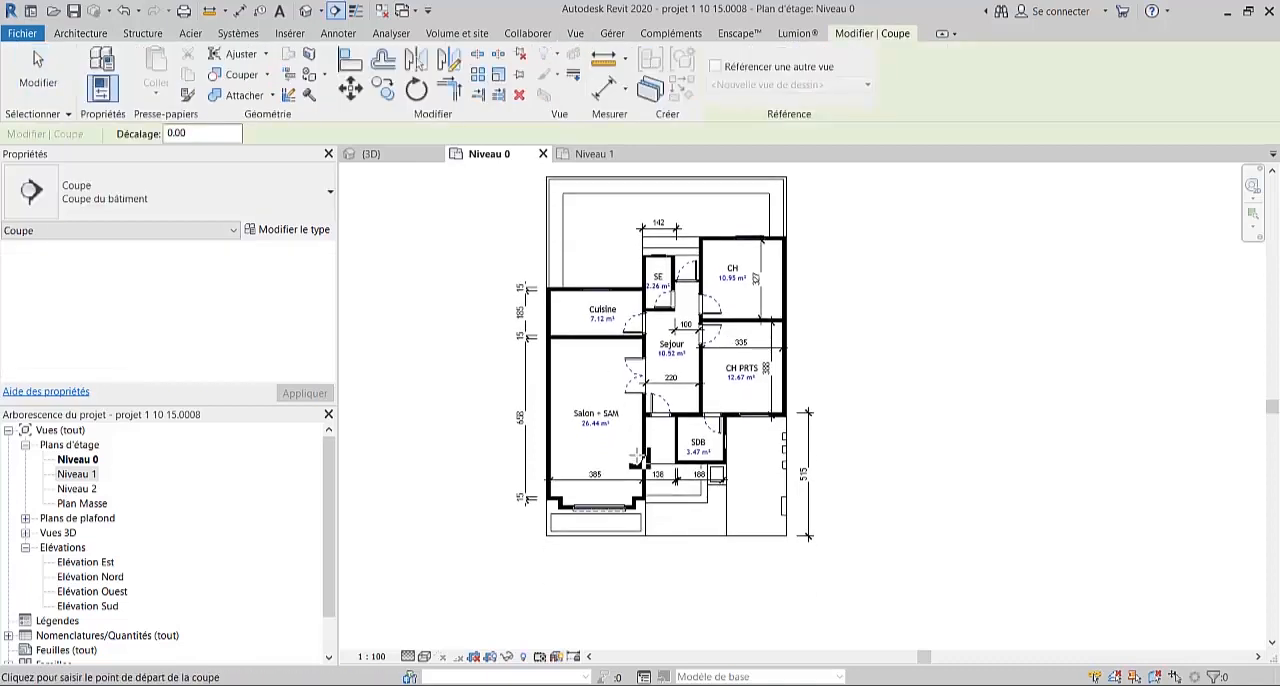
click(661, 562)
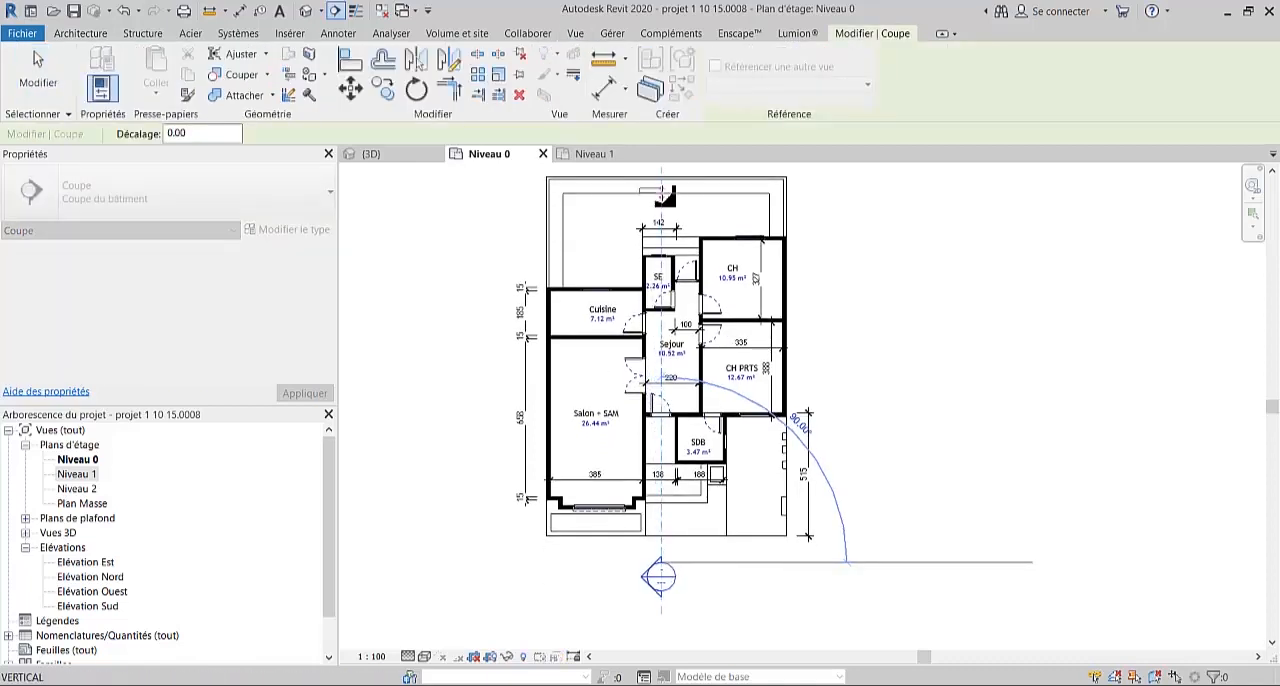
middle_drag(657, 198, 640, 275)
click(644, 199)
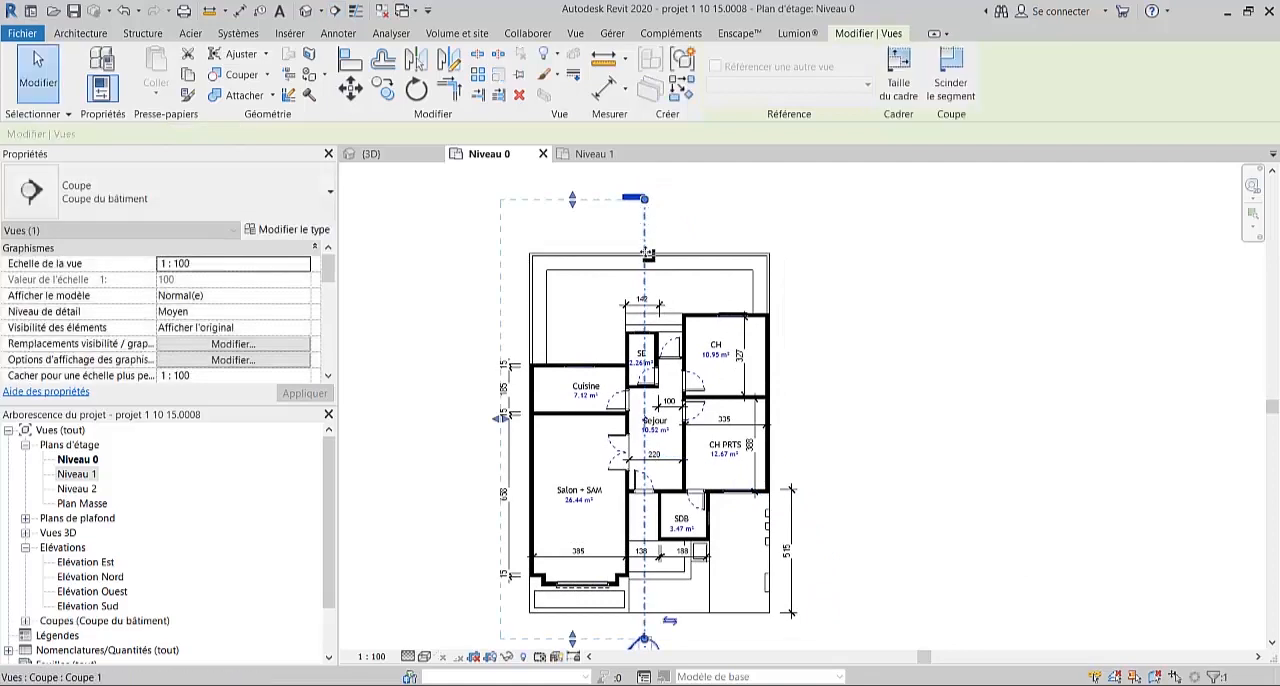
- Split the lengthwise section line inside the Sejour and offset its rear segment into the corridor beside the SE room
middle_drag(677, 330, 679, 299)
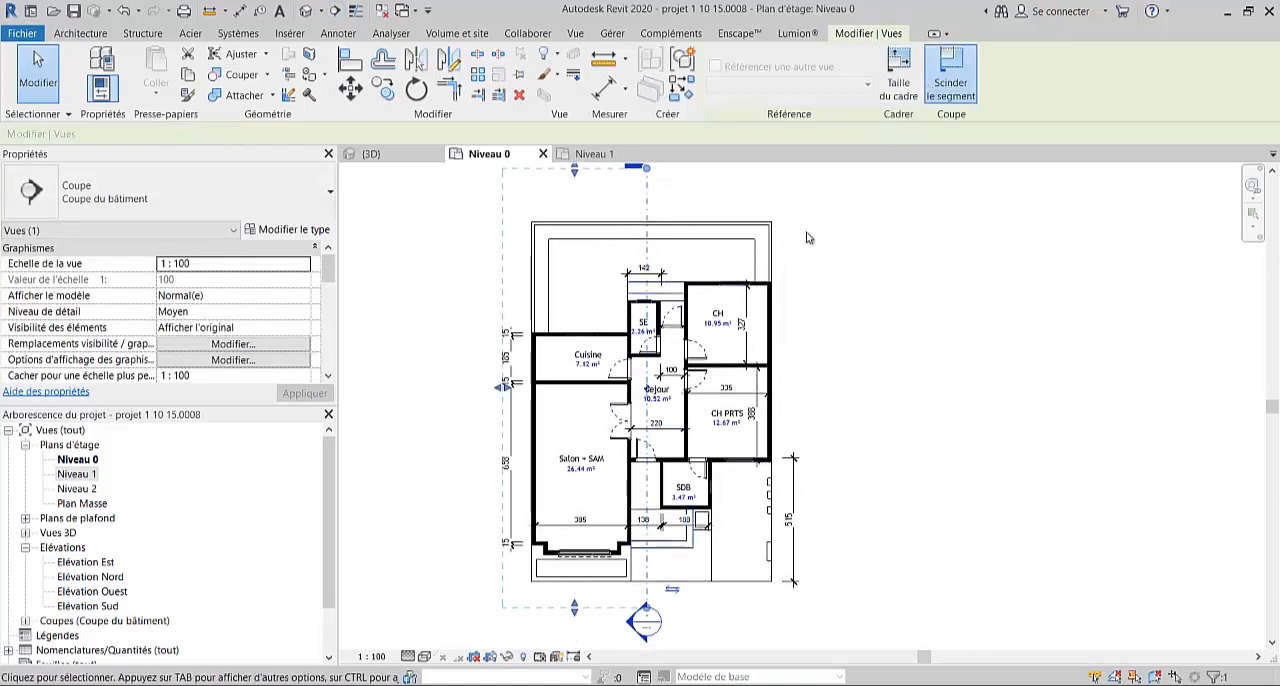
click(950, 72)
click(648, 420)
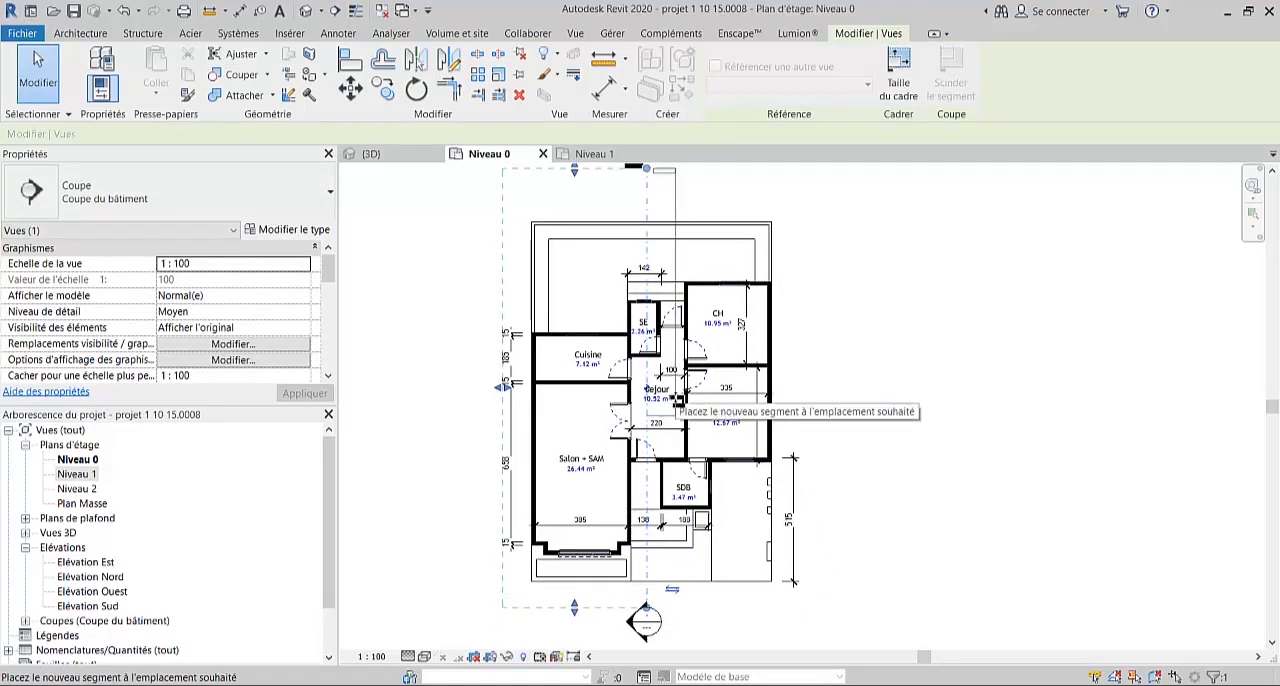
click(673, 425)
middle_drag(652, 491, 652, 439)
key(Escape)
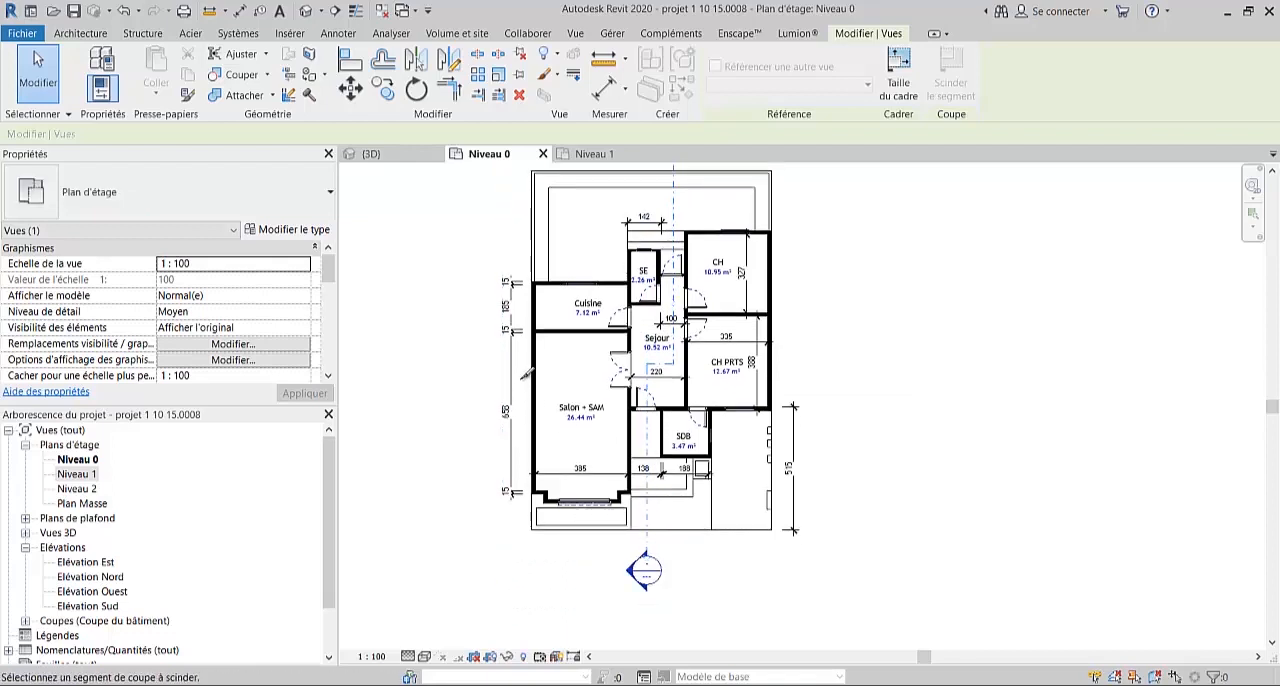
key(Escape)
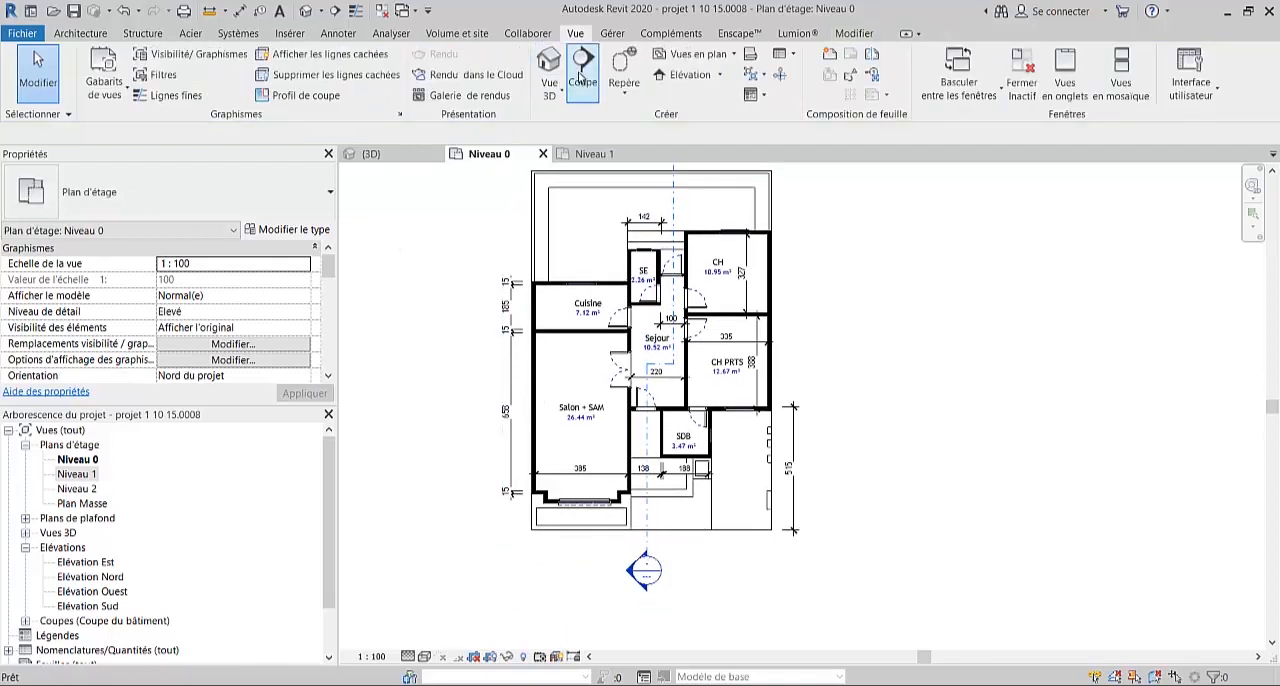
- Create a crosswise building section through the Salon, Sejour and CH PRTS, extending beyond both sides of the house
click(583, 78)
click(450, 358)
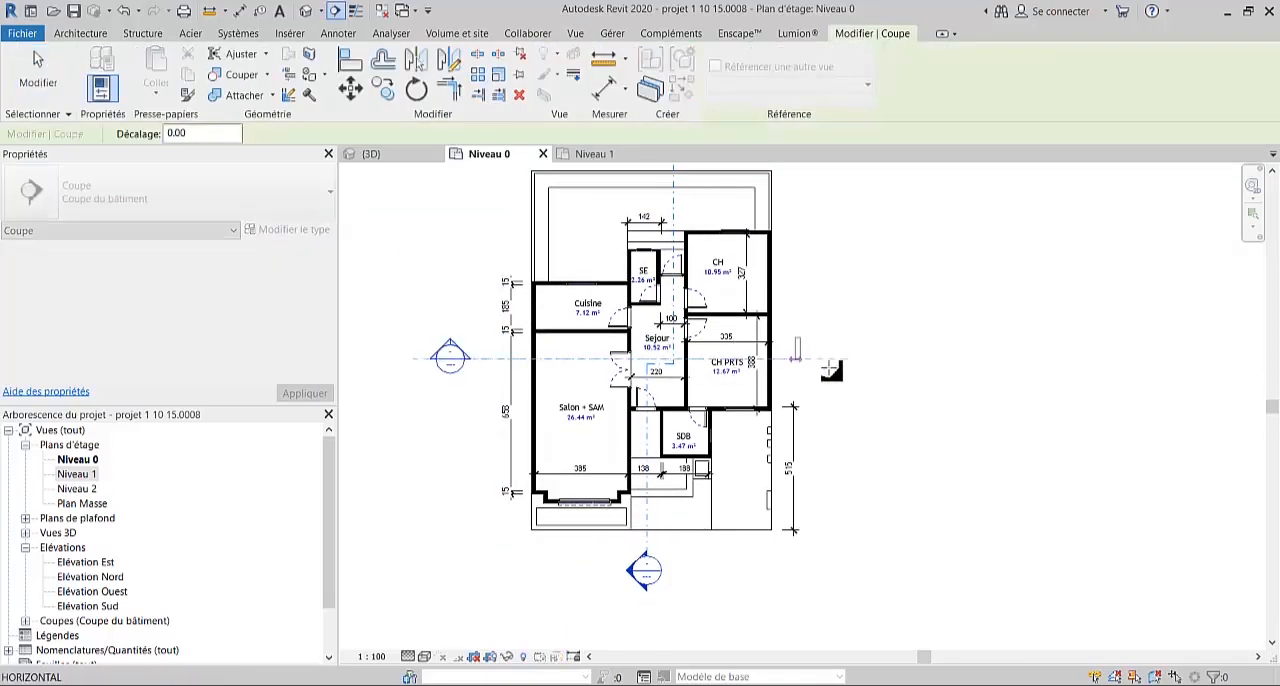
click(898, 358)
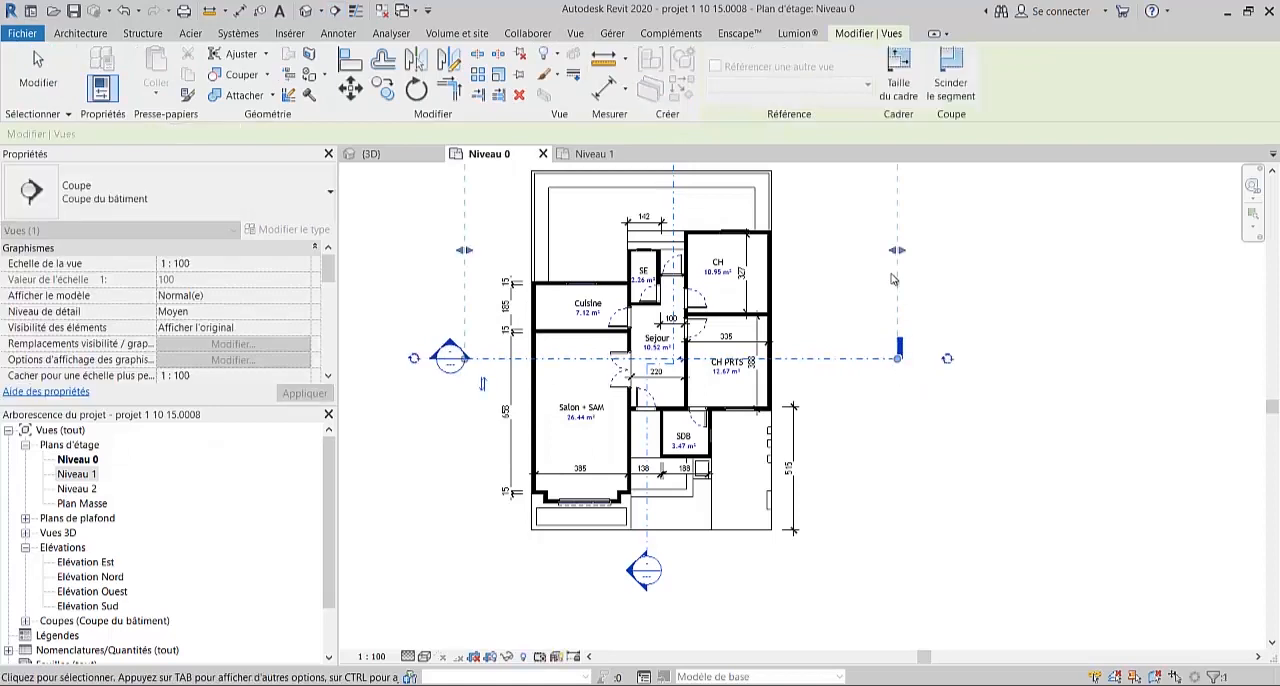
middle_drag(903, 325, 903, 440)
click(972, 390)
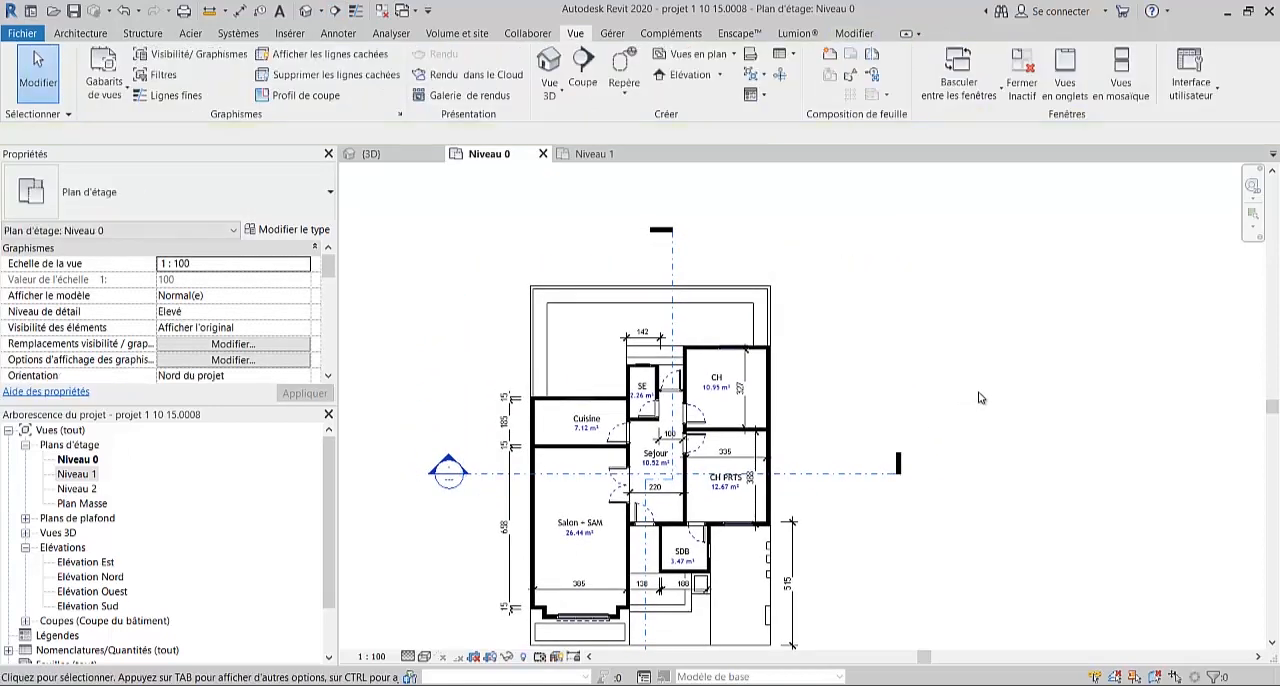
- Check the extents and view directions of the lengthwise and crosswise section lines on the plan
middle_drag(978, 395, 978, 372)
click(670, 243)
middle_drag(611, 267, 618, 243)
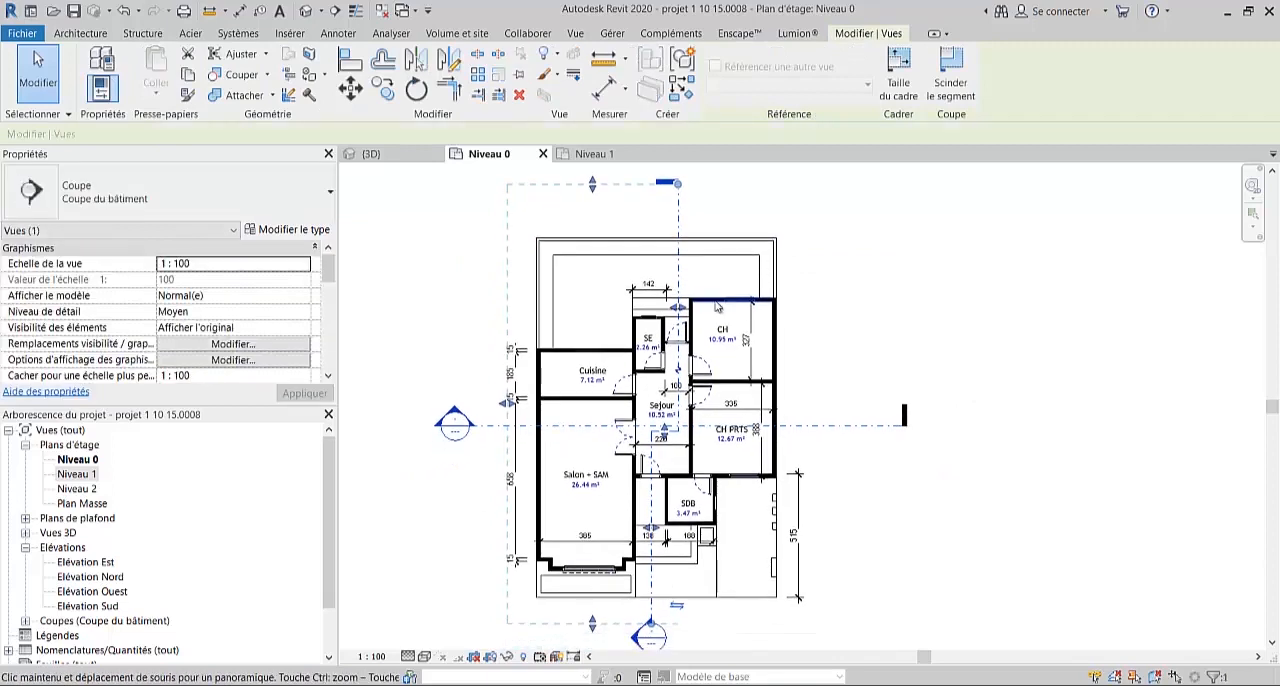
click(443, 500)
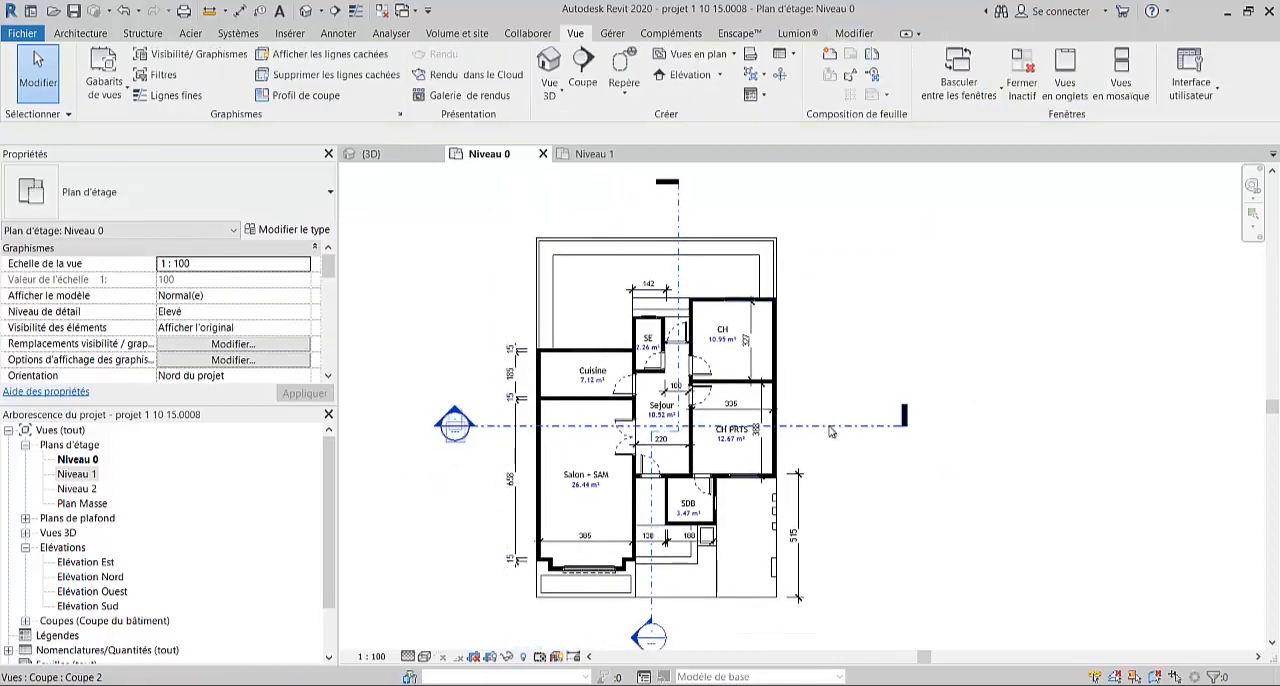
click(843, 430)
middle_drag(850, 440, 850, 447)
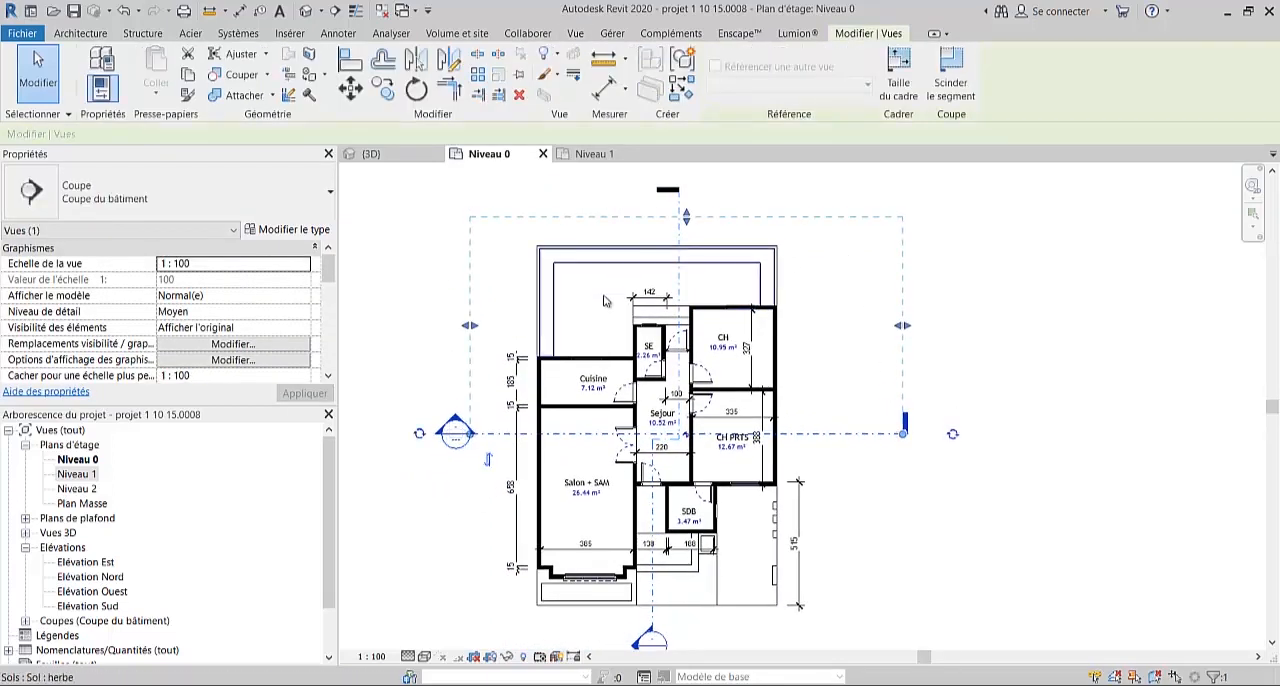
middle_drag(495, 530, 524, 470)
click(484, 537)
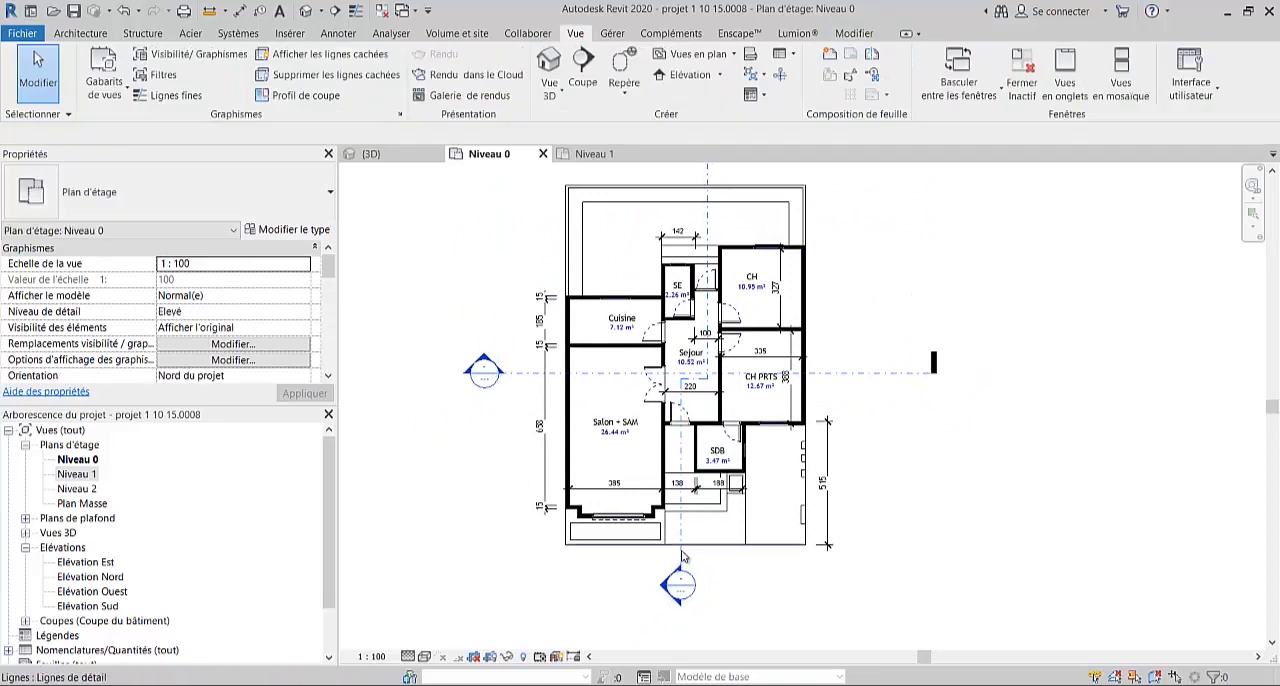
click(681, 542)
click(480, 557)
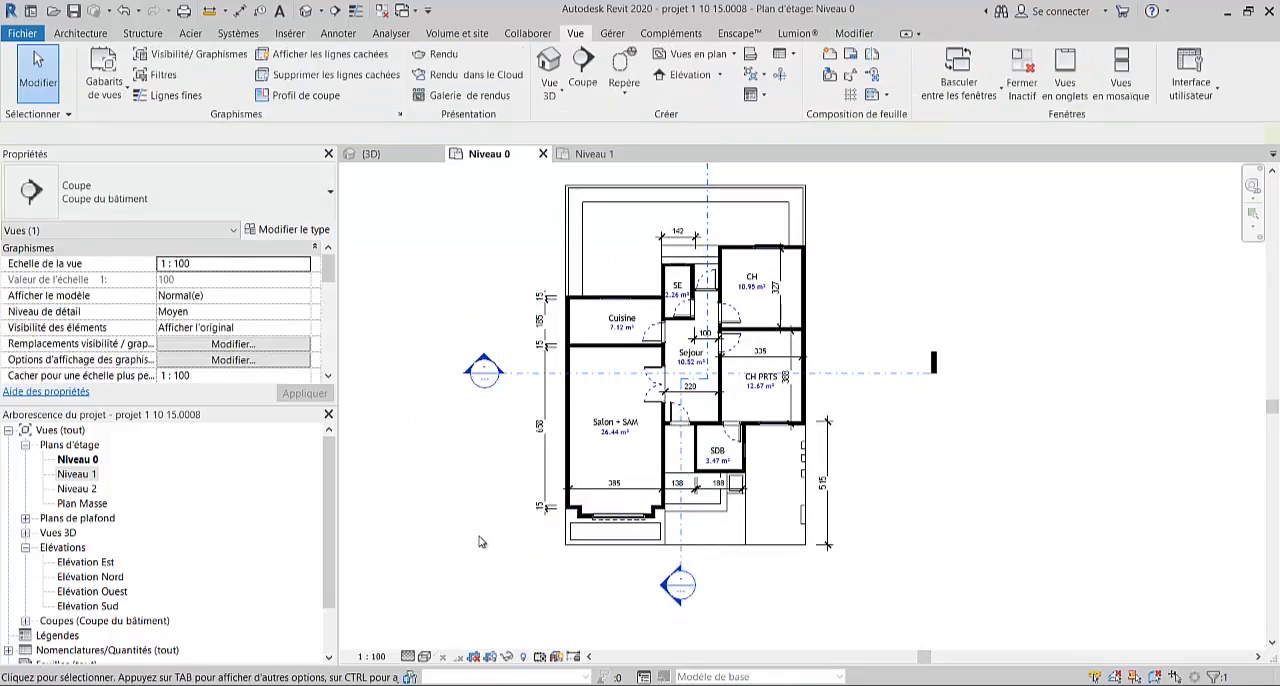
- Place two elevation markers facing the house, one in front of the Salon facade and one behind the rear yard
scroll(565, 432, down, 2)
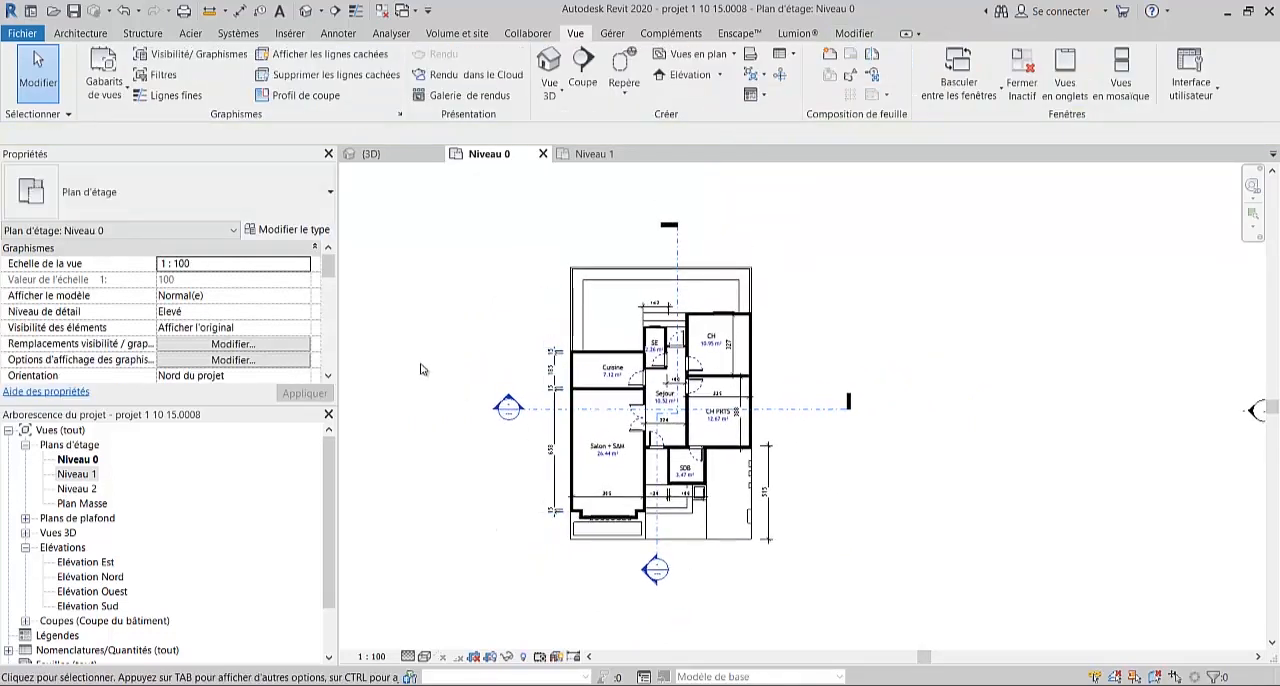
click(670, 76)
middle_drag(612, 519, 628, 404)
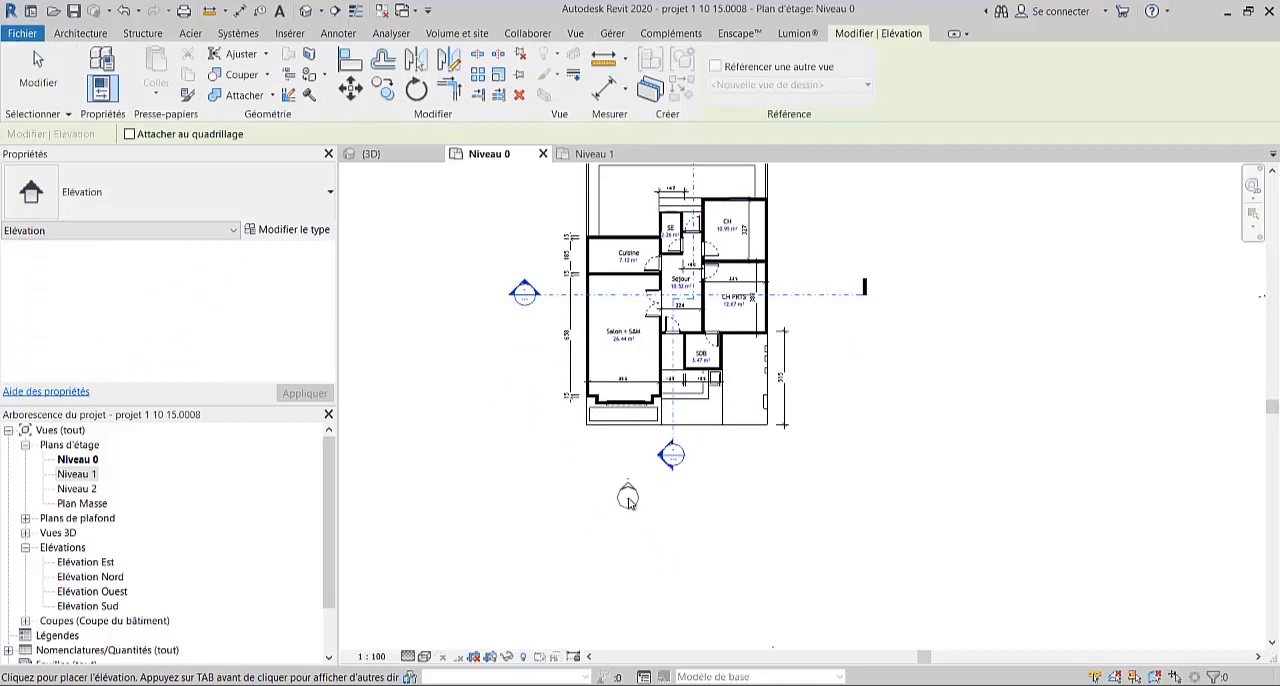
click(628, 498)
middle_drag(678, 542, 635, 610)
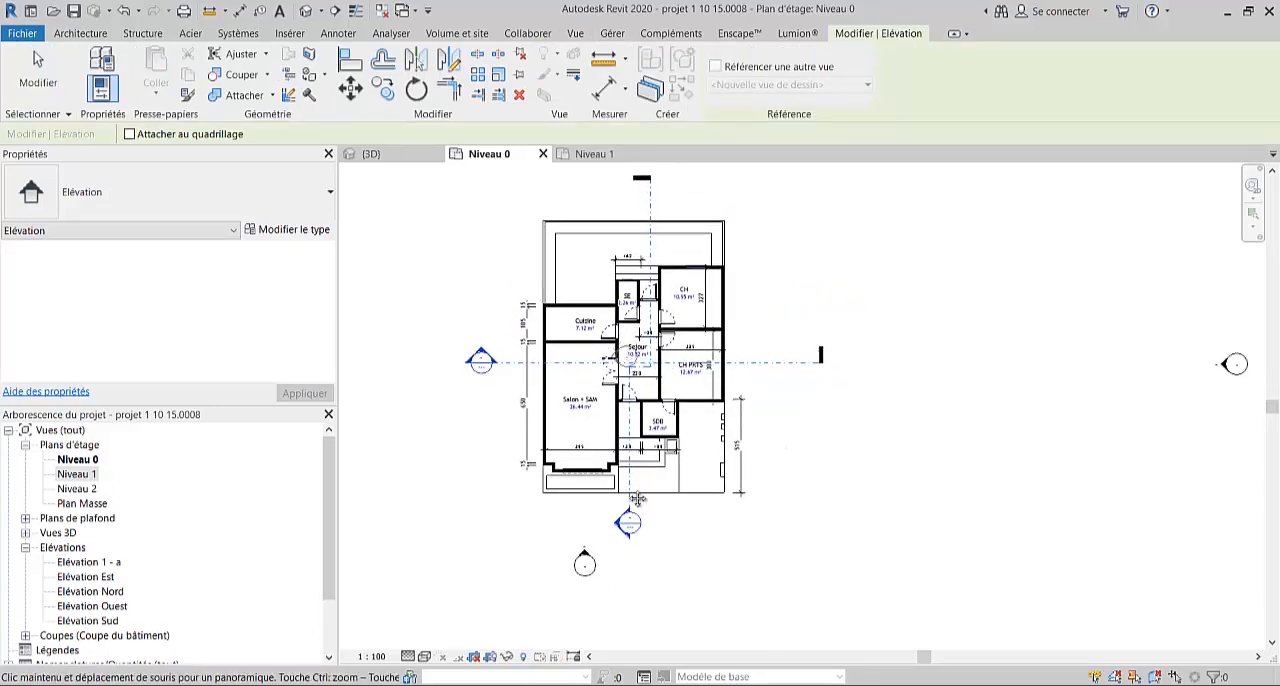
middle_drag(620, 356, 622, 514)
click(611, 309)
key(Escape)
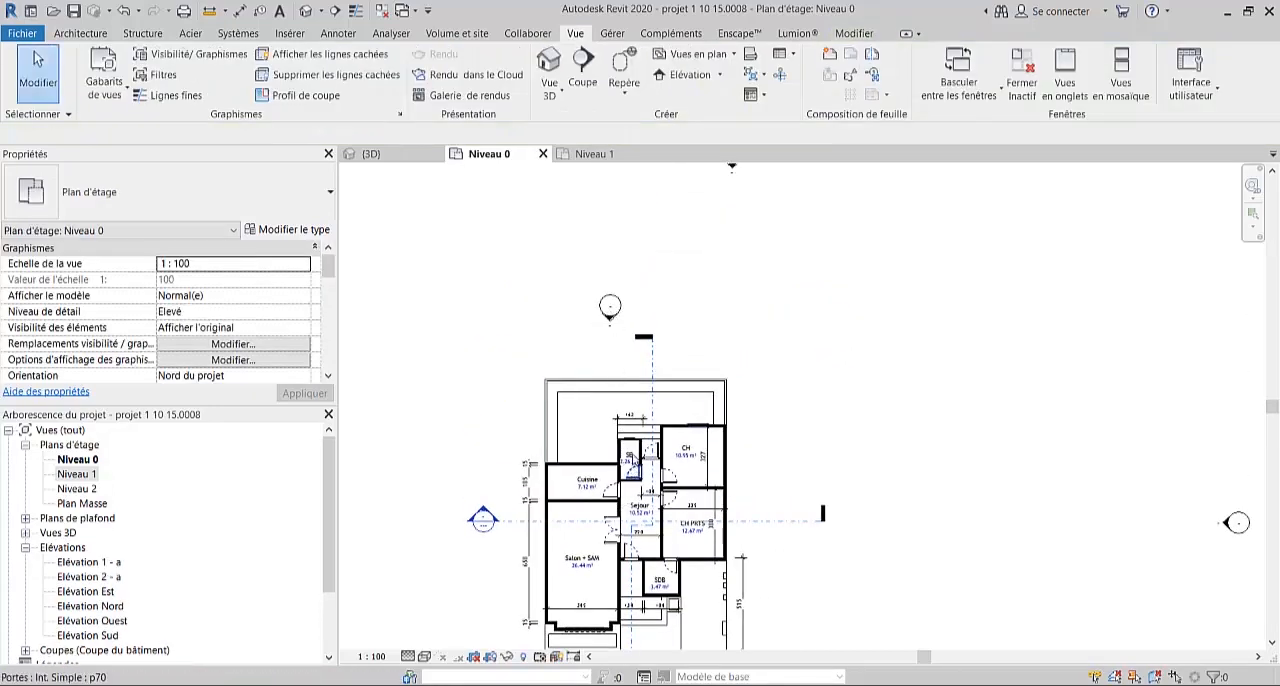
middle_drag(682, 351, 683, 306)
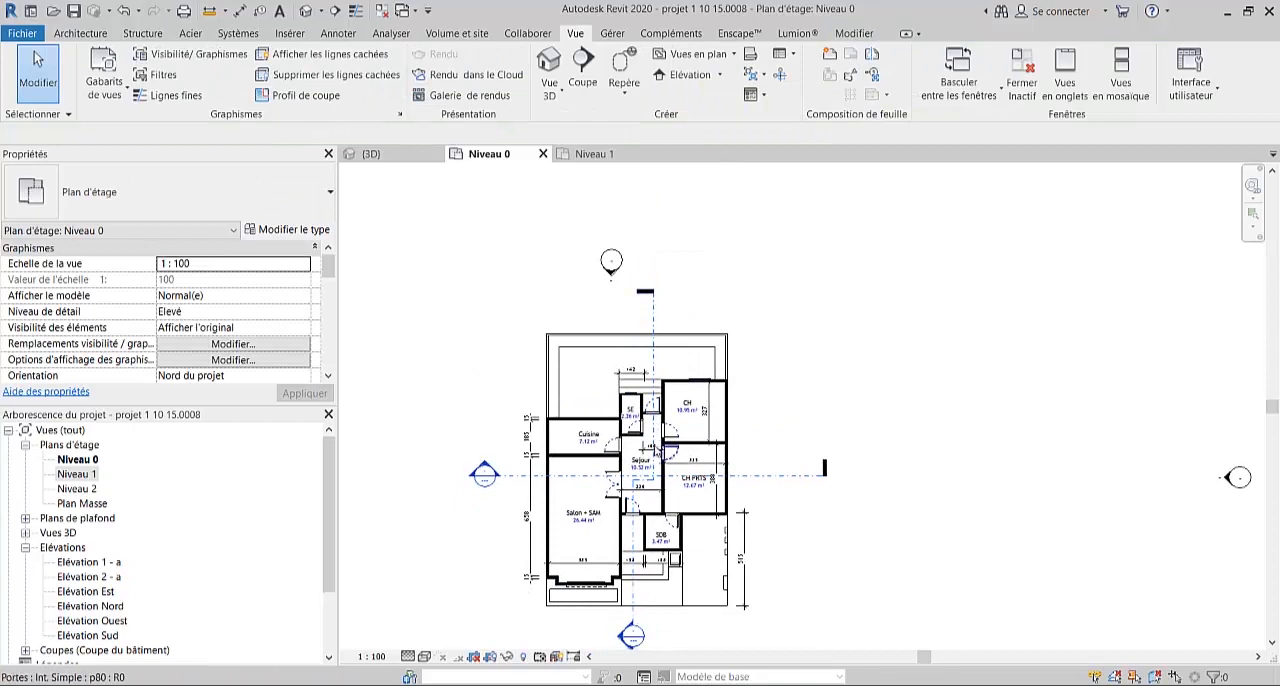
scroll(604, 540, up, 3)
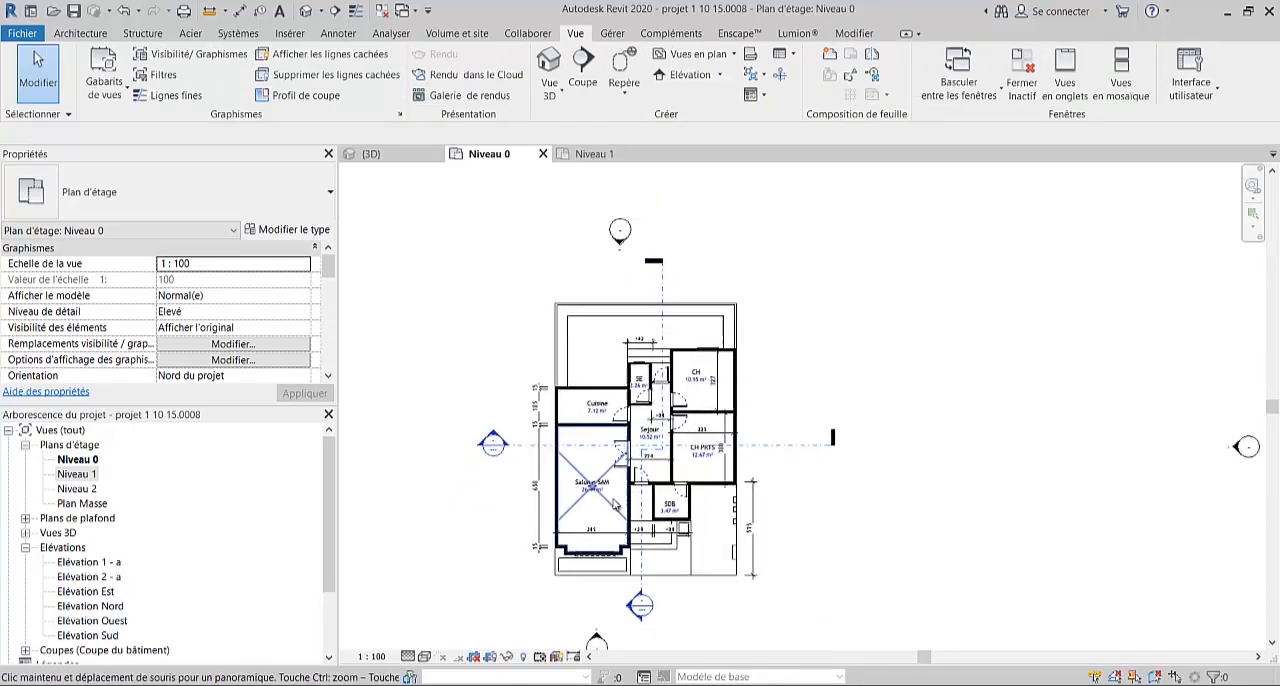
scroll(811, 474, down, 3)
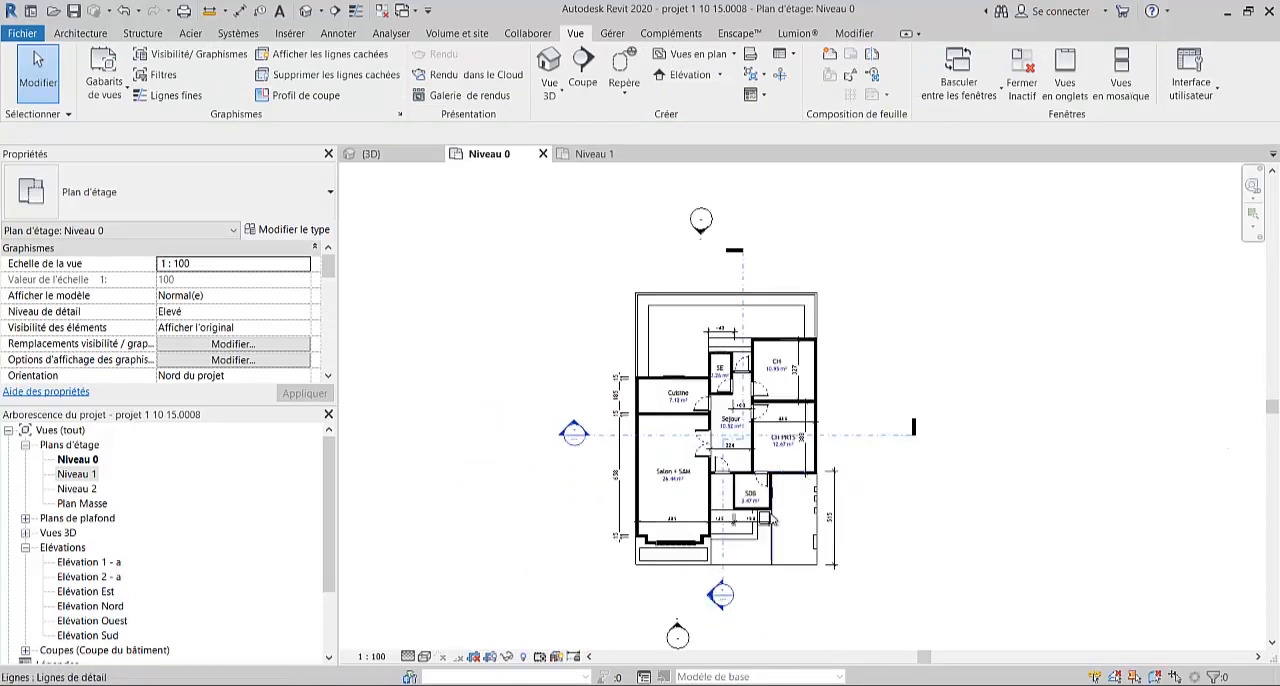
middle_drag(770, 550, 659, 557)
scroll(660, 556, down, 5)
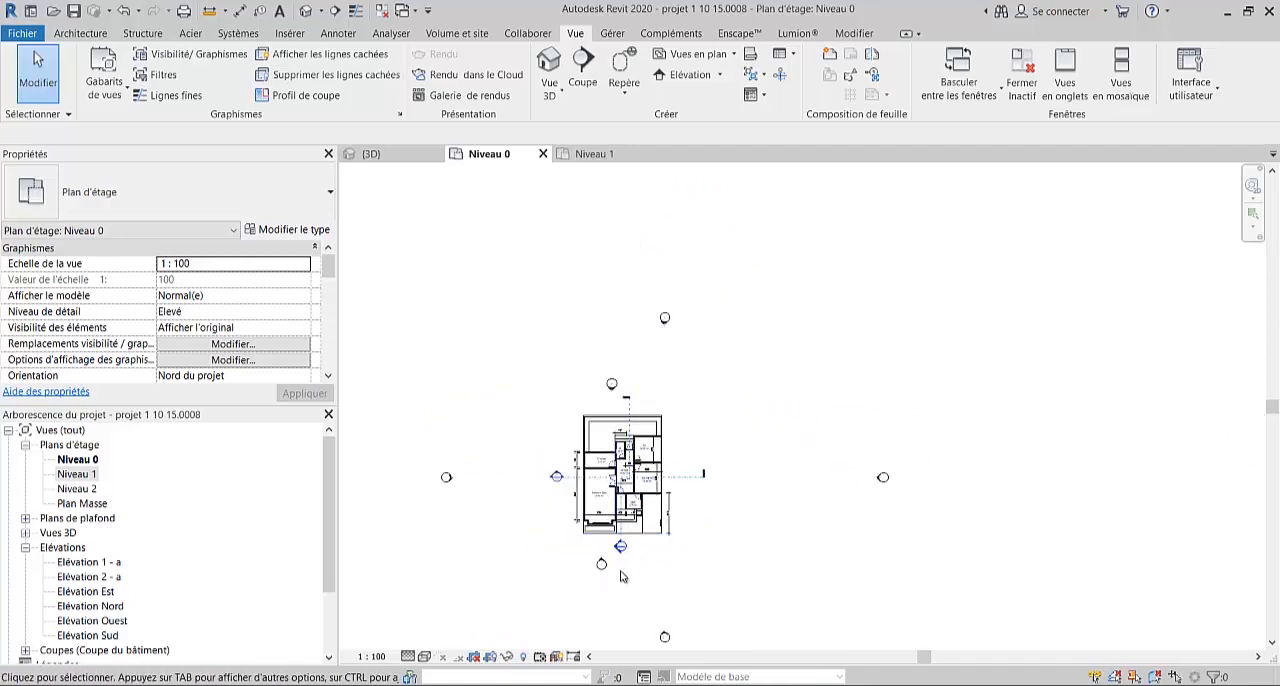
- Delete the four default elevation markers, Nord, Sud, Est and Ouest, around the house together with their views
middle_drag(642, 580, 646, 514)
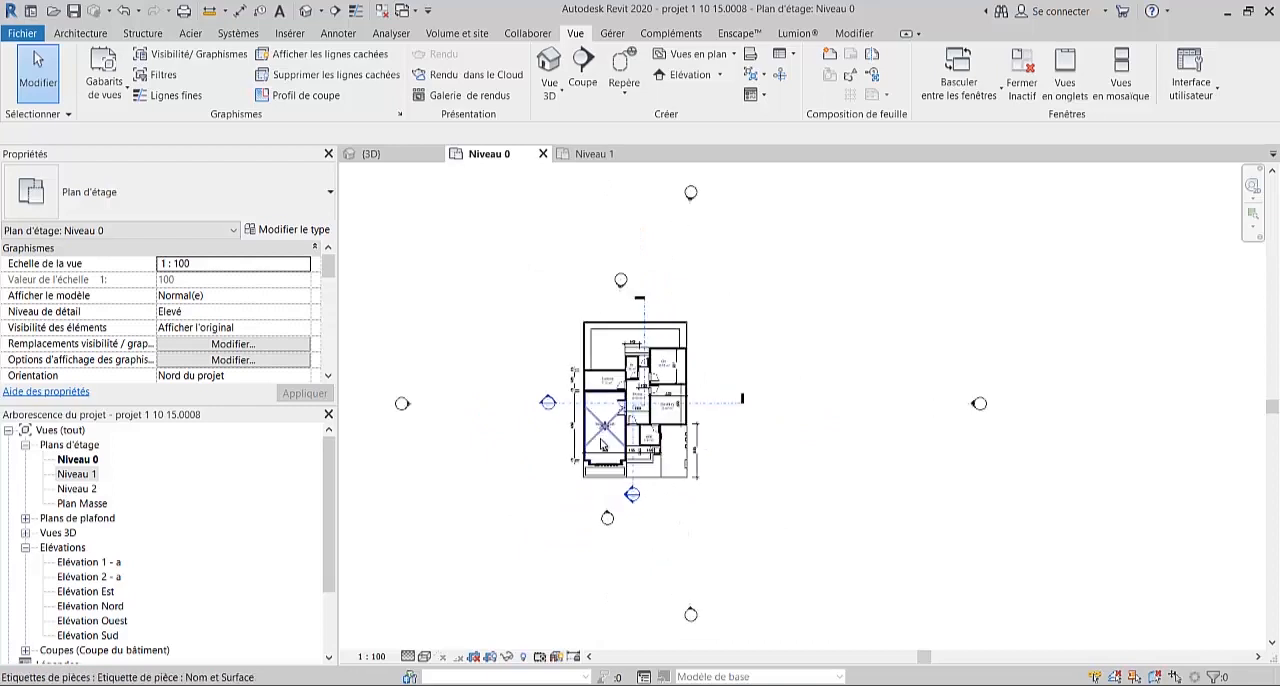
scroll(609, 314, up, 2)
drag(1000, 460, 937, 398)
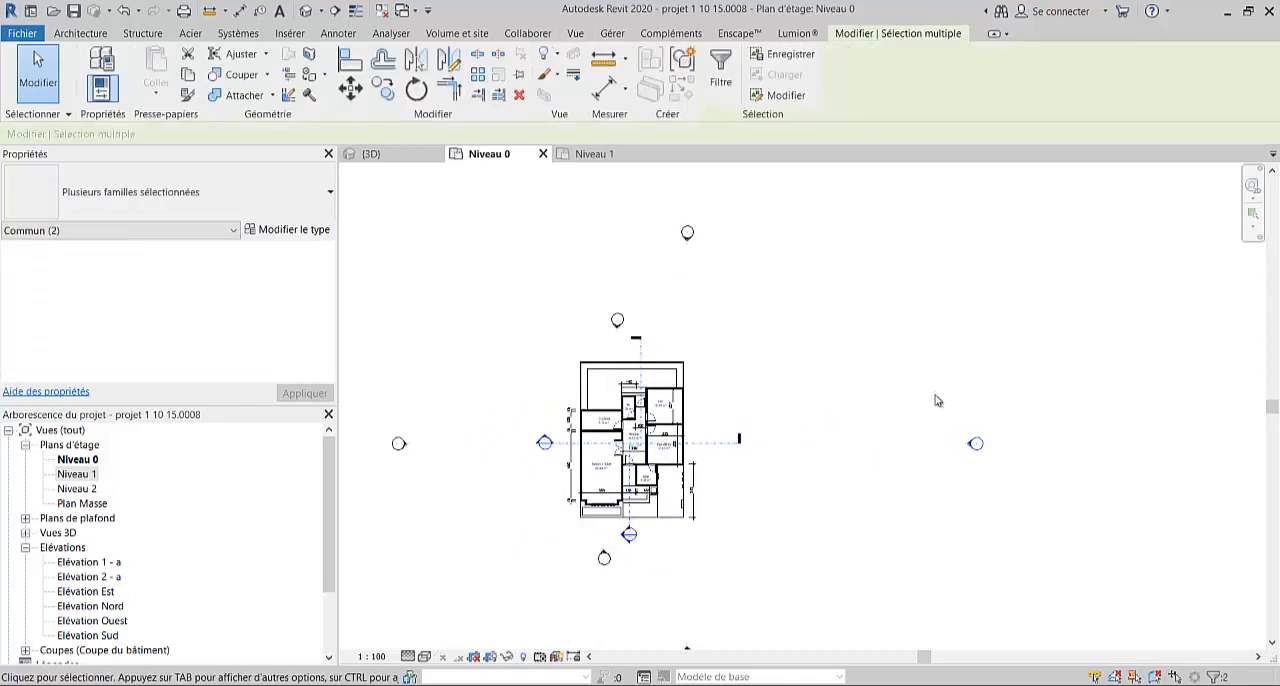
ctrl+drag(815, 290, 606, 222)
ctrl+drag(443, 508, 371, 395)
middle_drag(572, 532, 568, 418)
ctrl+drag(729, 594, 626, 522)
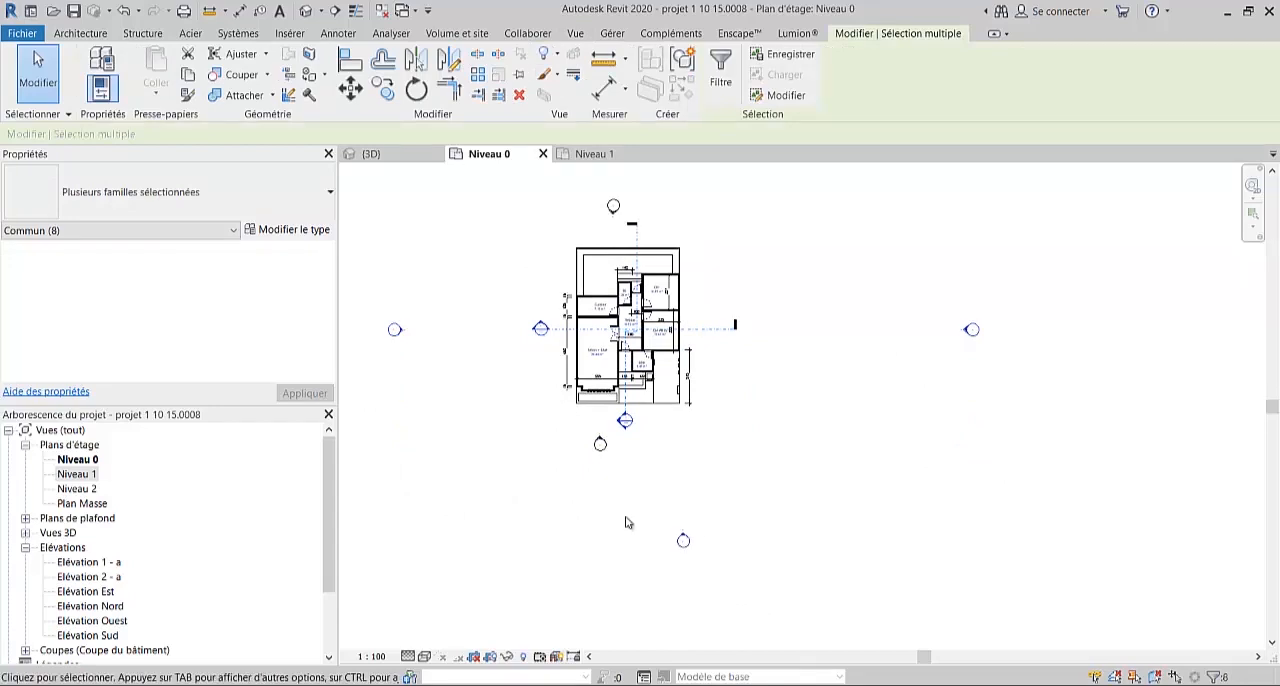
key(Delete)
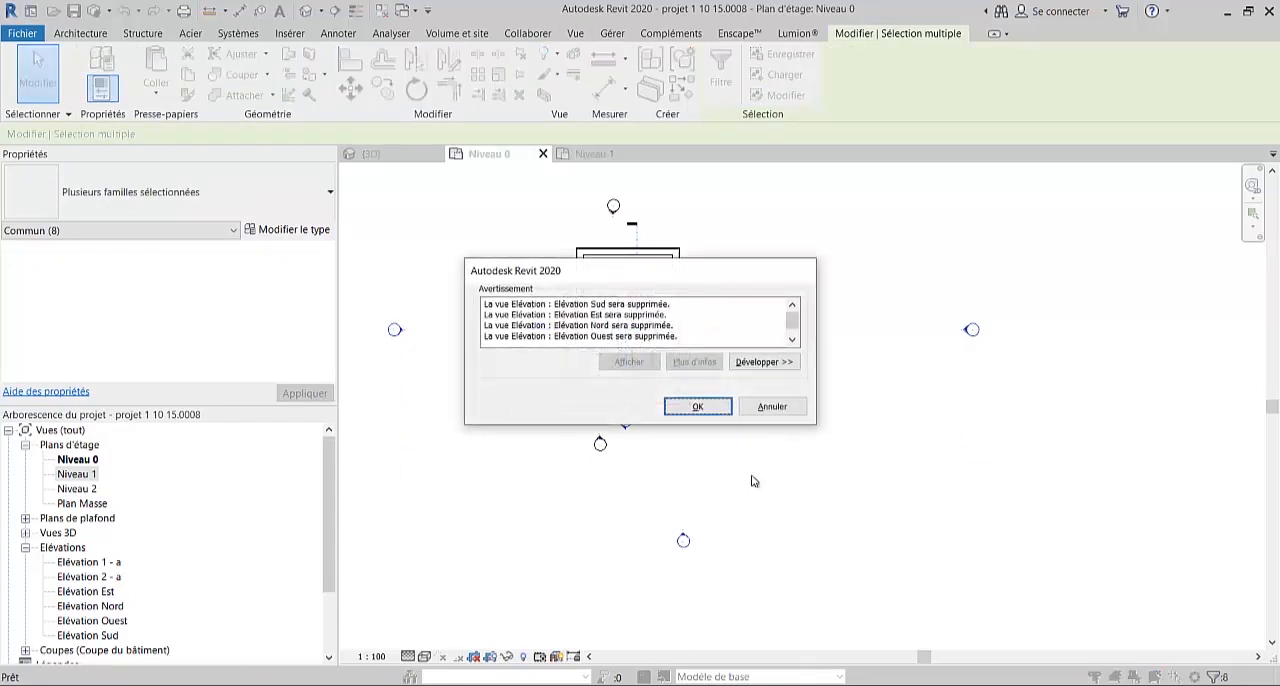
click(699, 408)
- Examine the remaining section lines and elevation markers around the house, including the extent of the elevation in front of the Salon
scroll(613, 310, up, 3)
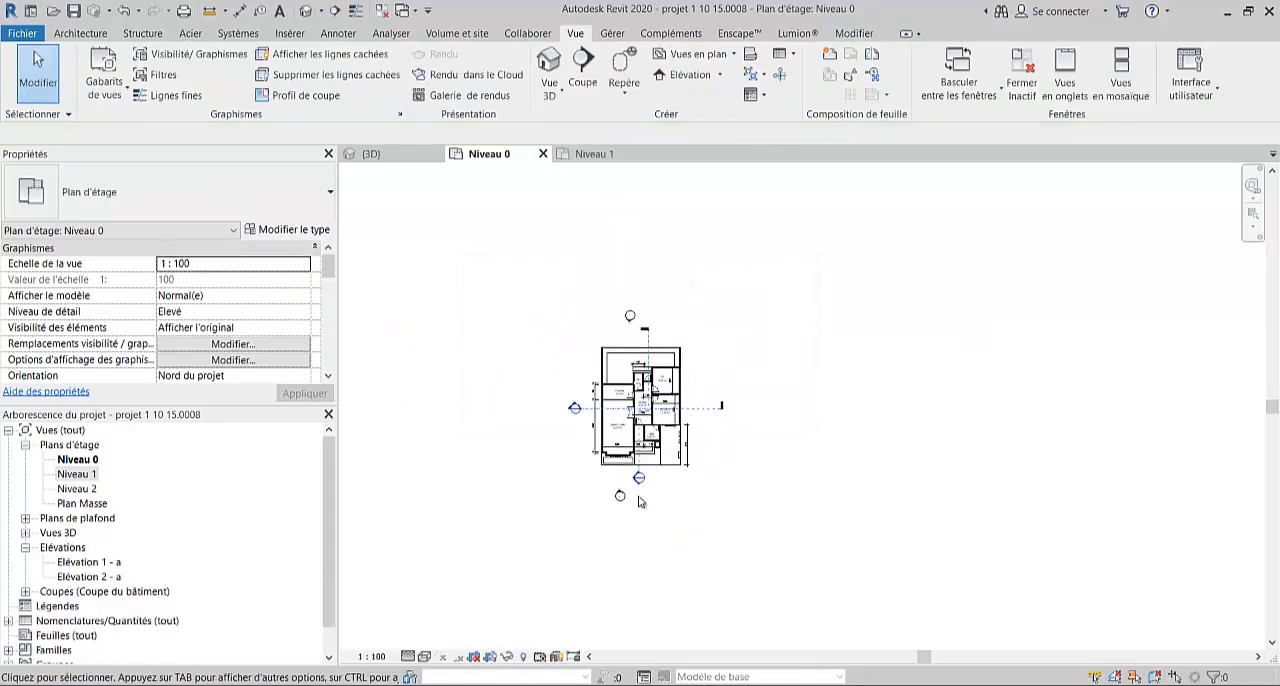
middle_drag(613, 310, 572, 340)
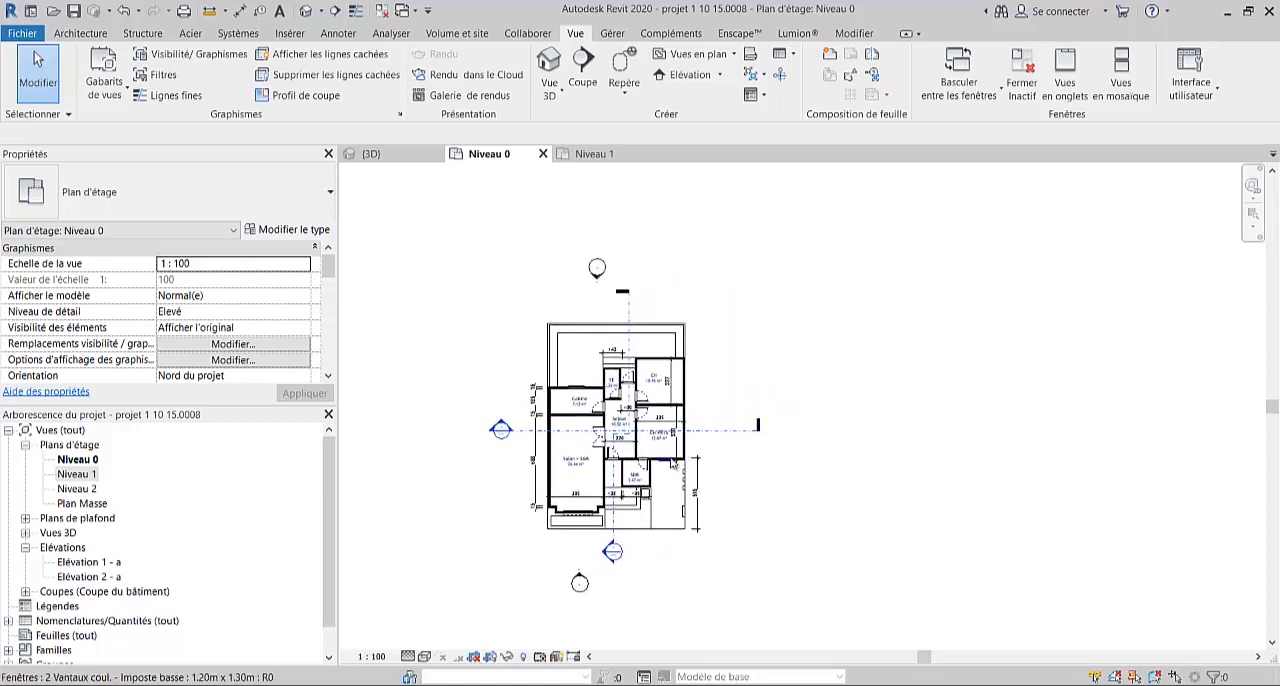
middle_drag(696, 447, 729, 450)
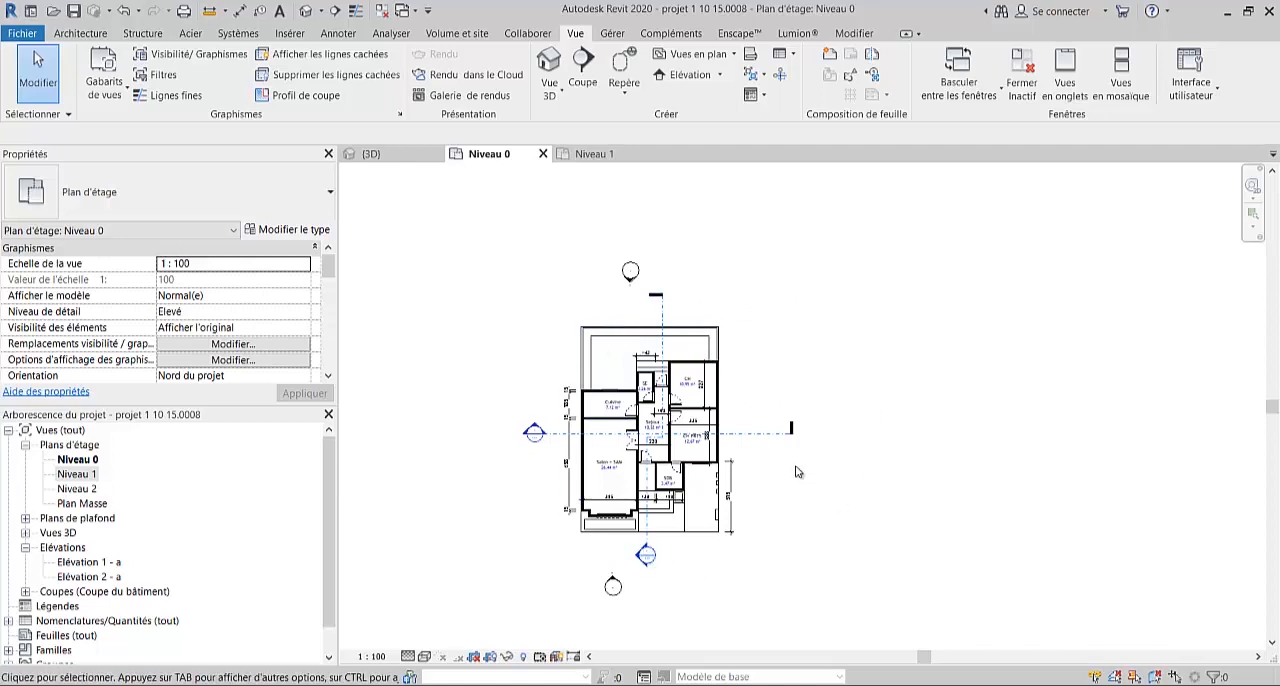
scroll(615, 462, up, 2)
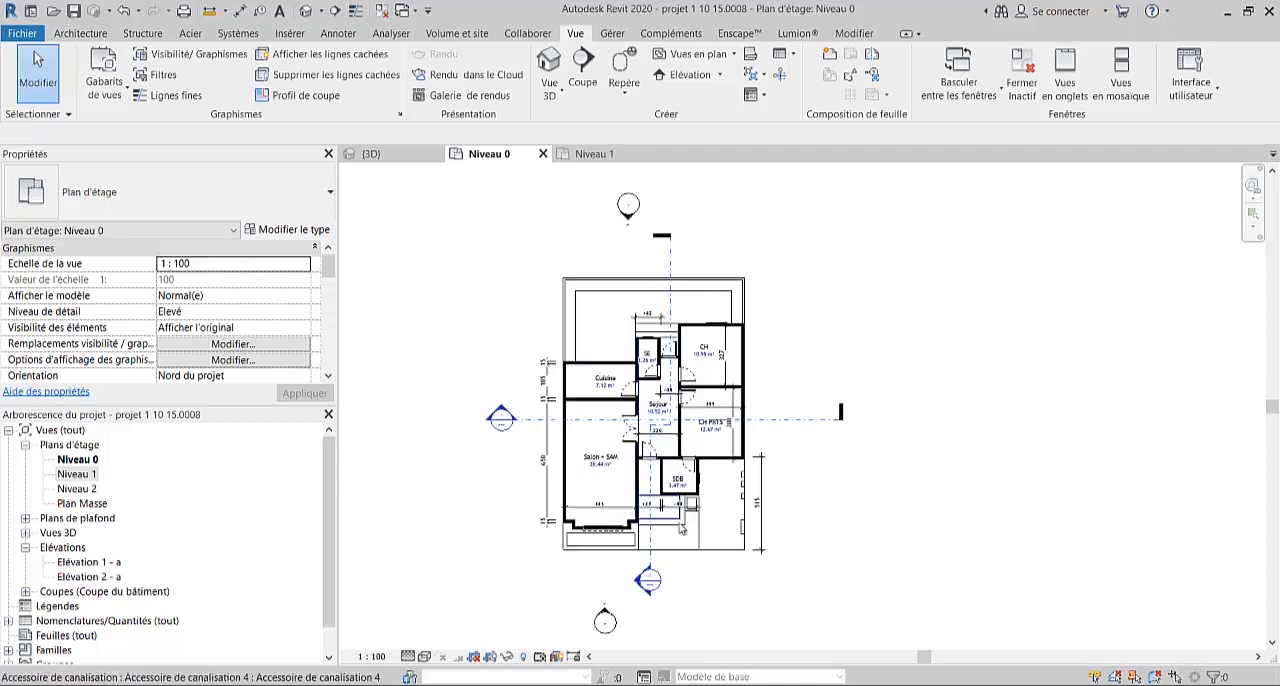
middle_drag(680, 530, 714, 512)
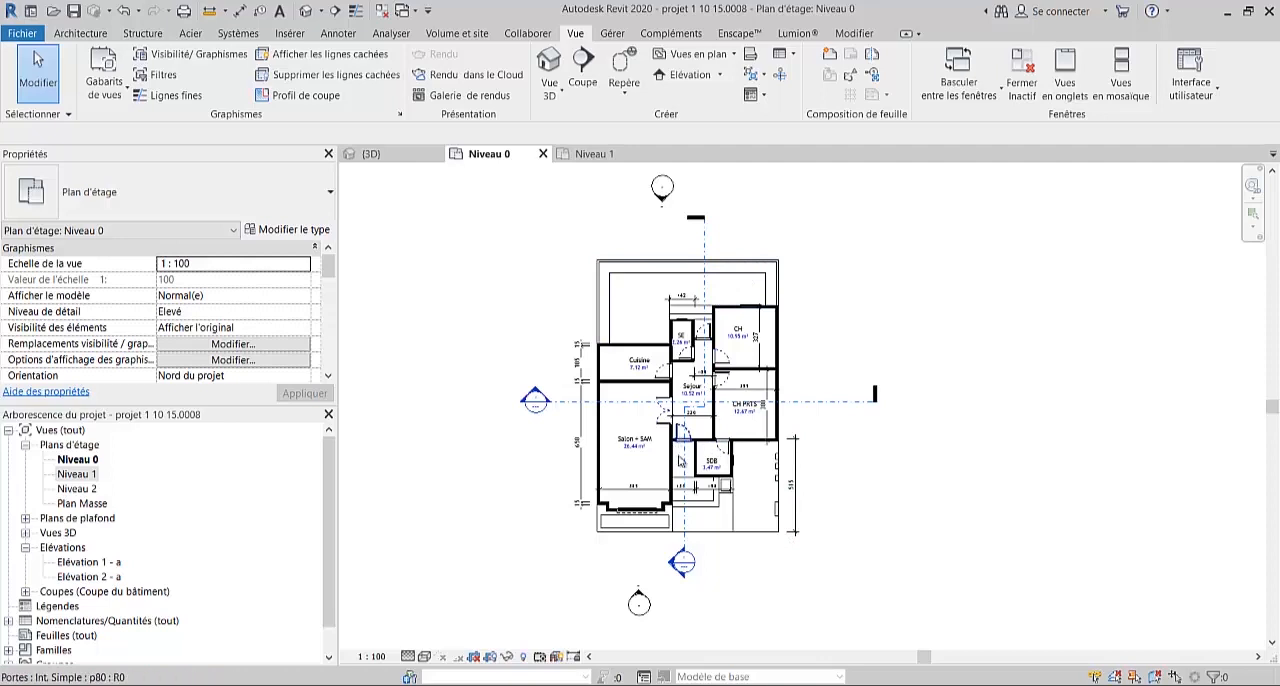
scroll(677, 451, up, 1)
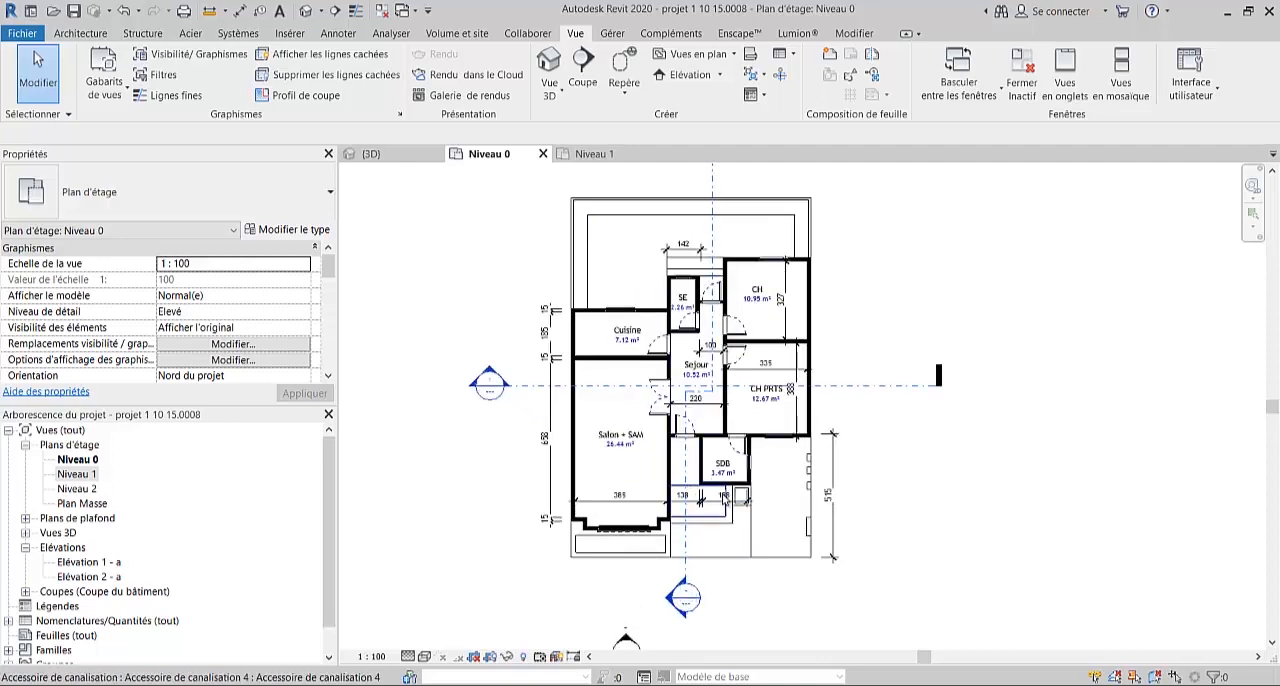
scroll(737, 478, down, 2)
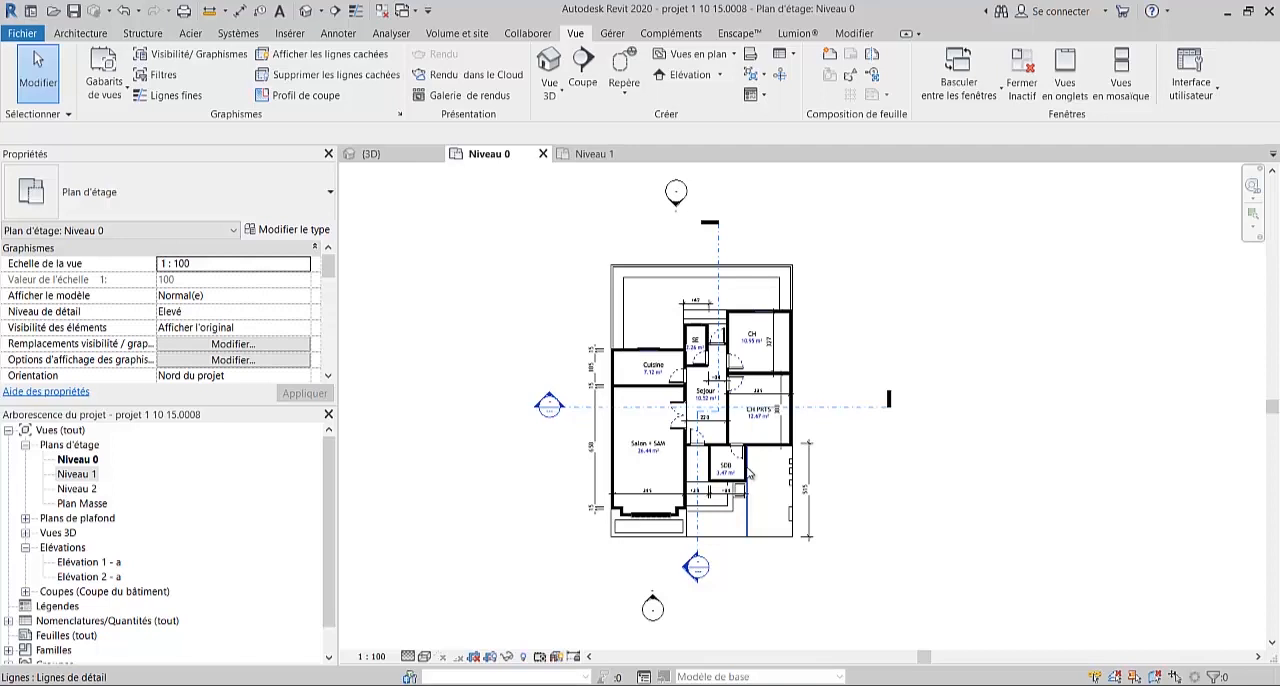
click(652, 600)
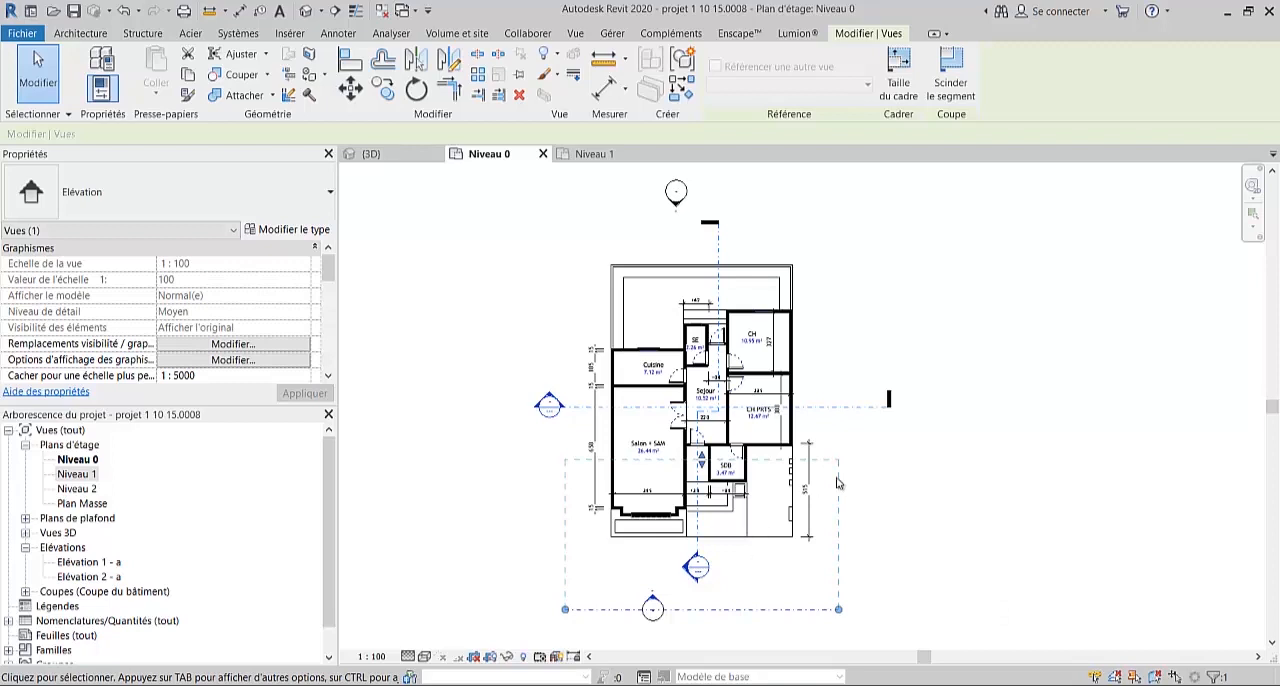
scroll(763, 425, up, 1)
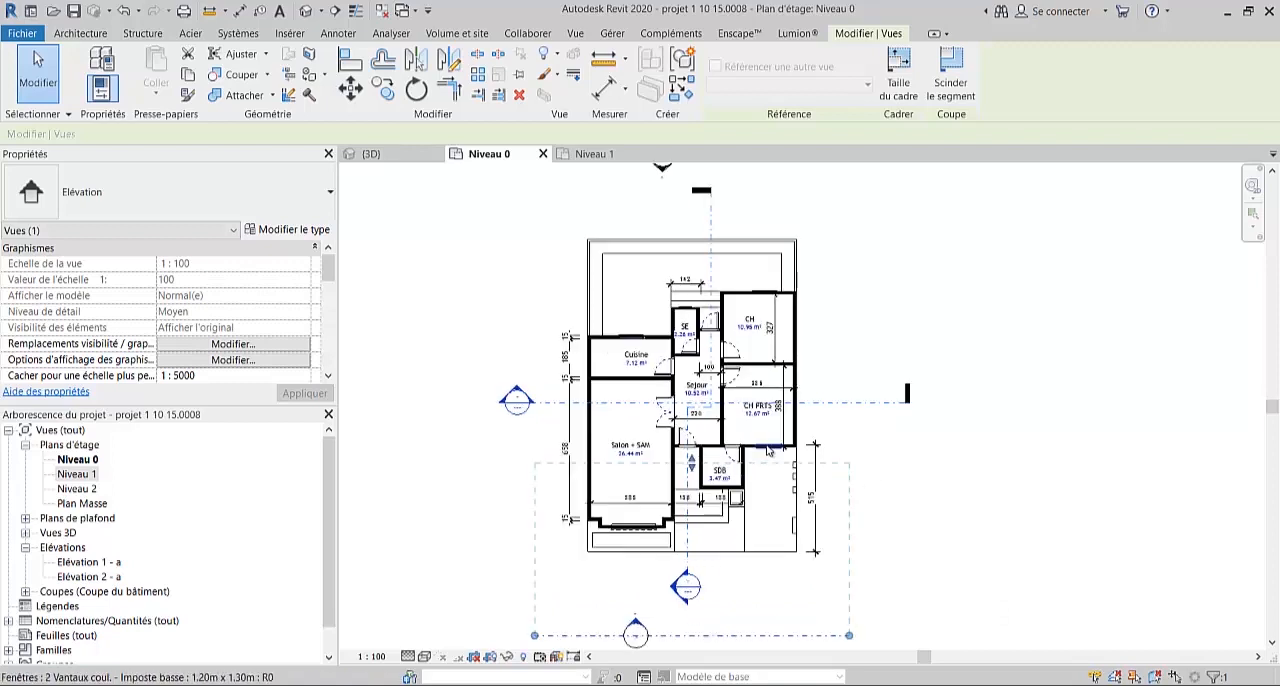
click(943, 495)
scroll(943, 495, down, 2)
middle_drag(957, 531, 907, 514)
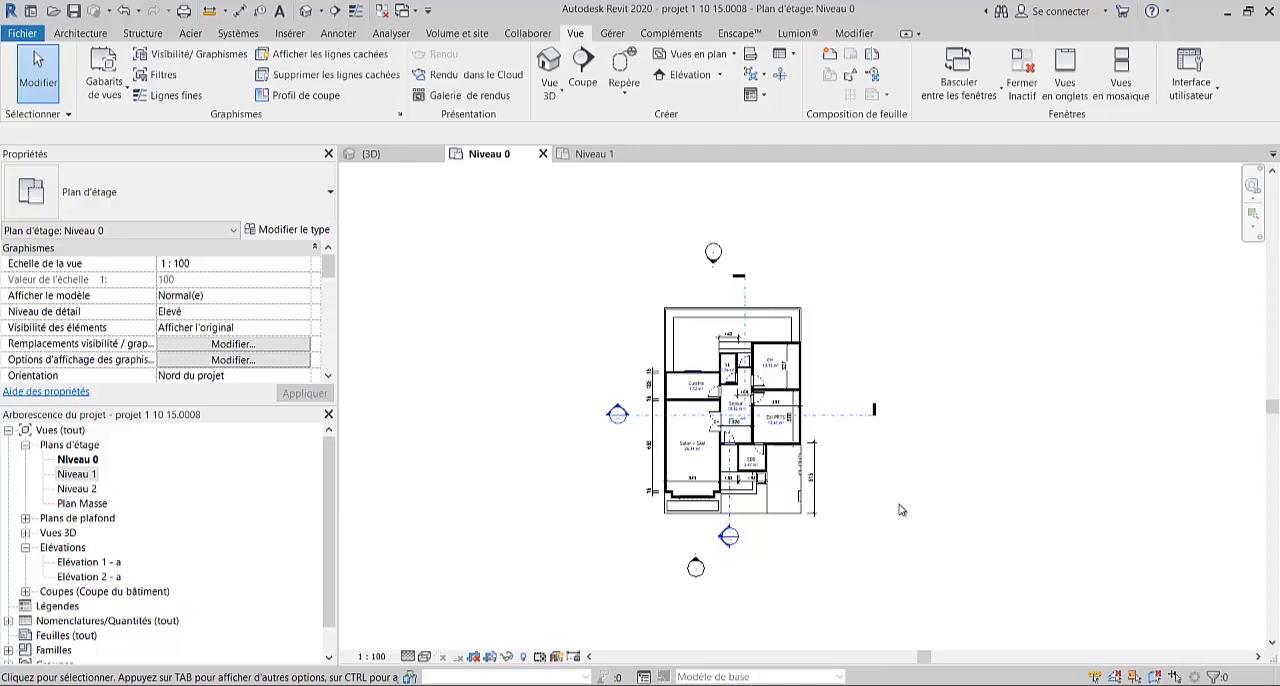
- Turn off the Cotes, Elévations and Coupes annotation categories in the visibility/graphics overrides of the Niveau 0 plan
key(v)
key(v)
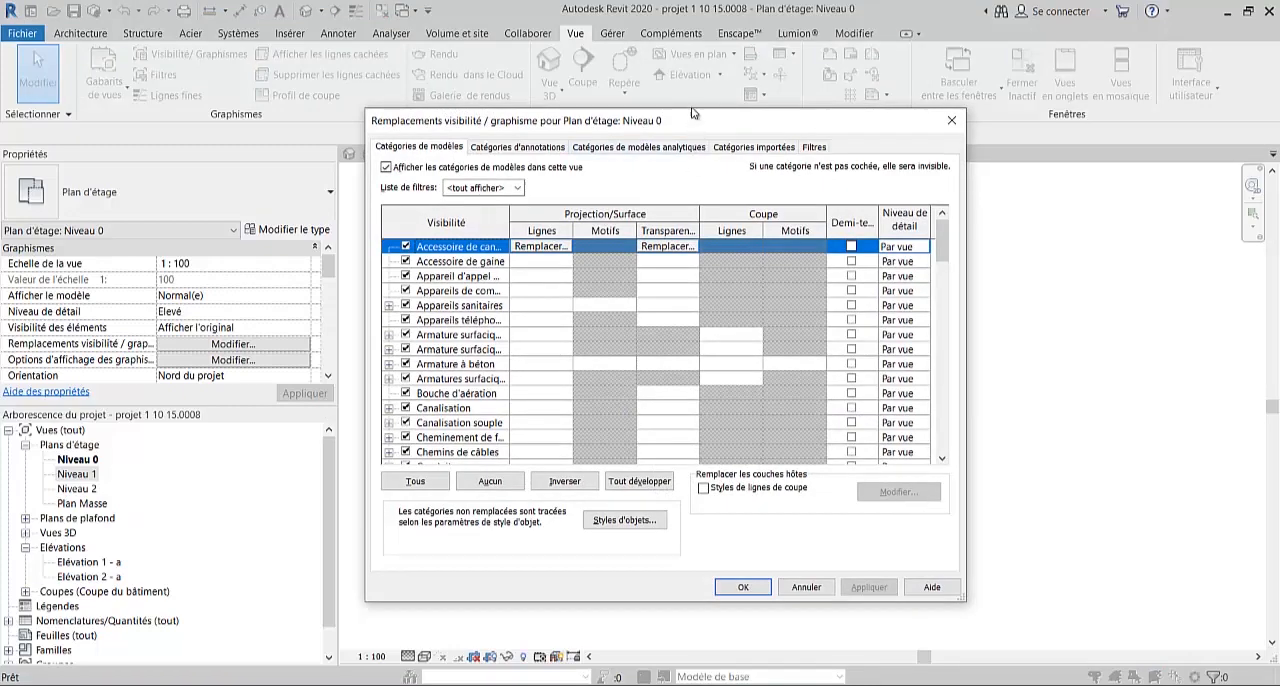
drag(702, 119, 811, 203)
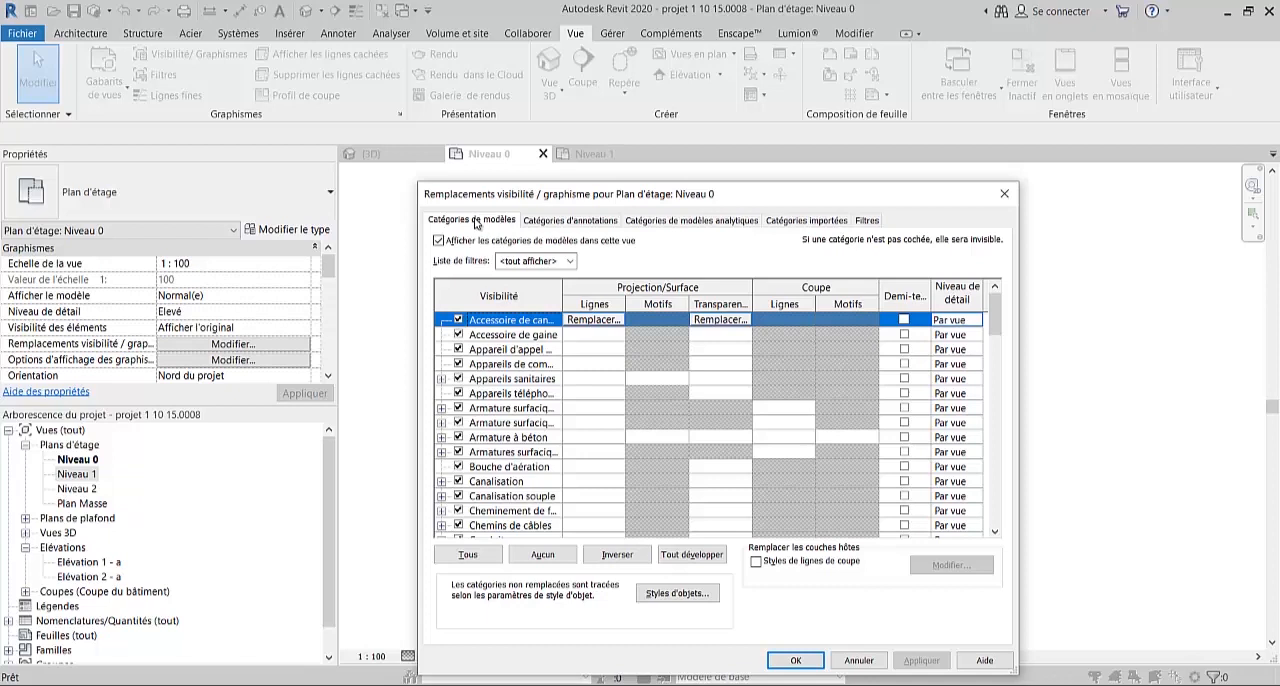
click(570, 221)
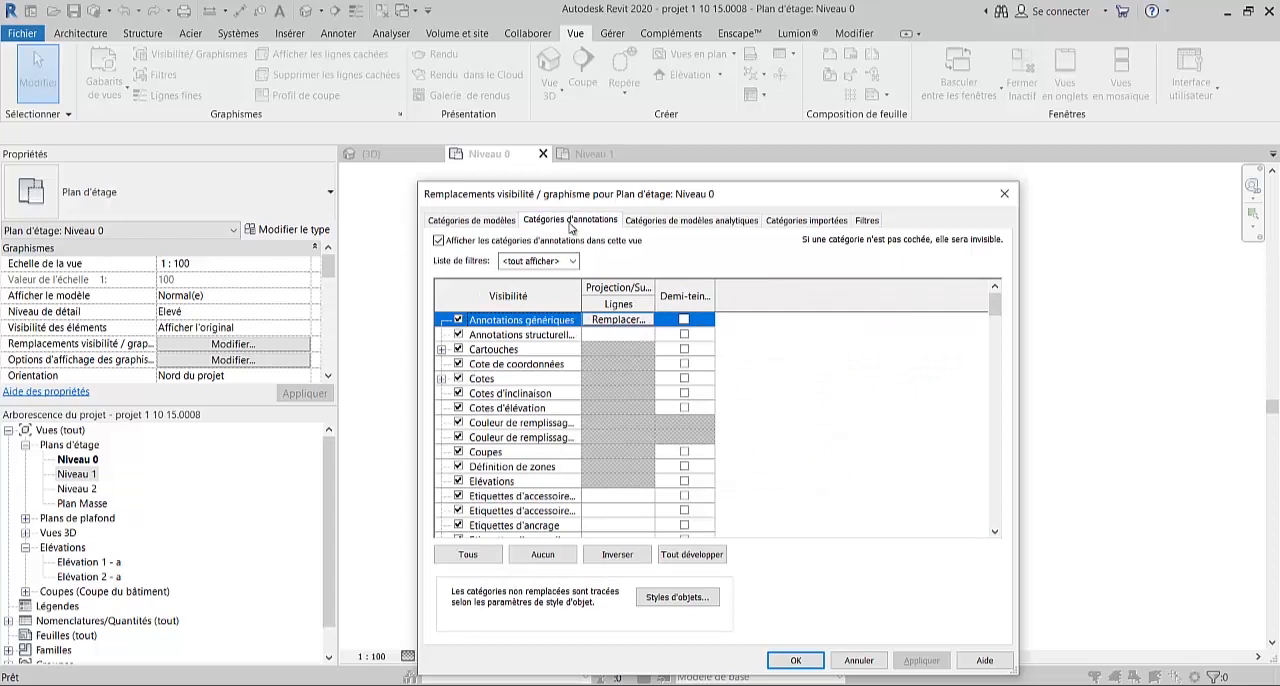
click(459, 379)
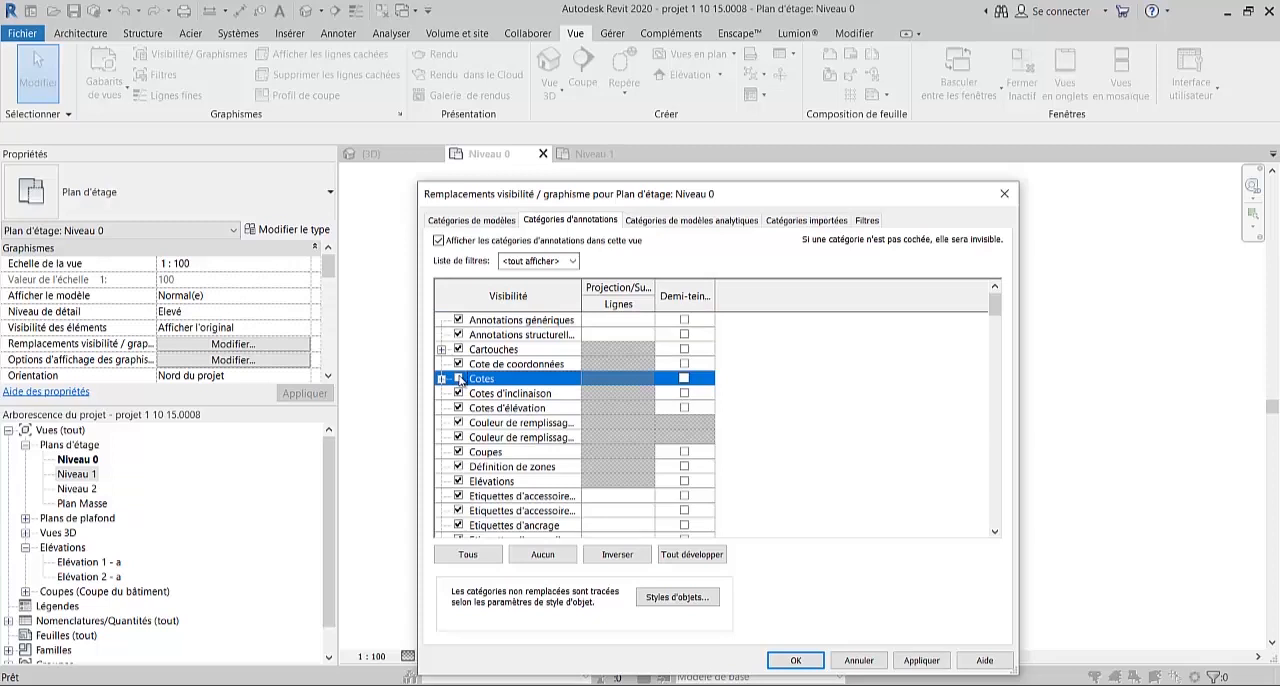
click(458, 481)
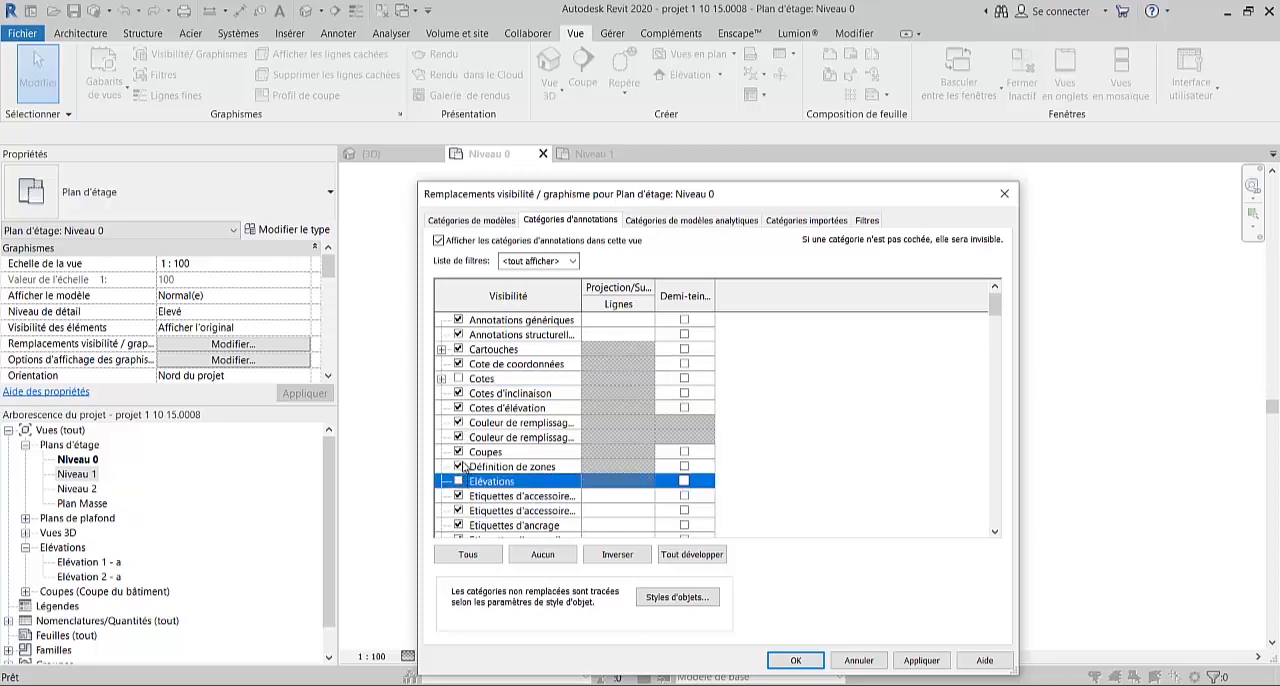
click(458, 452)
scroll(498, 432, down, 8)
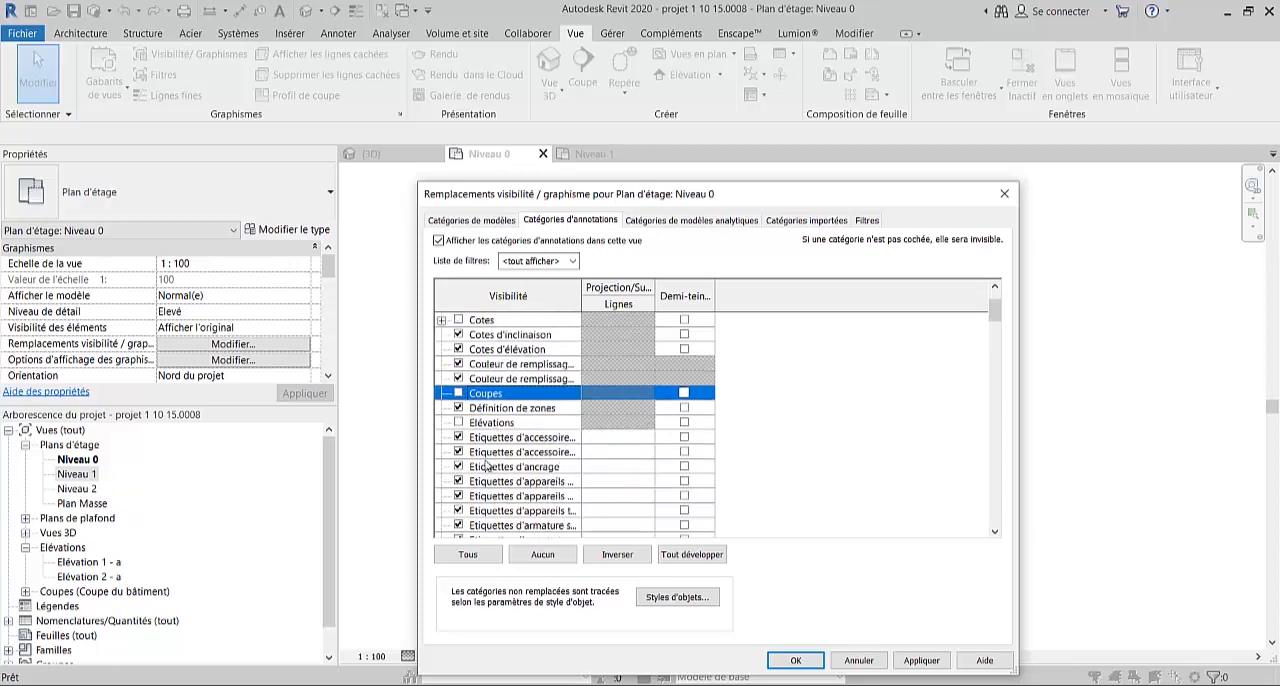
scroll(484, 500, down, 10)
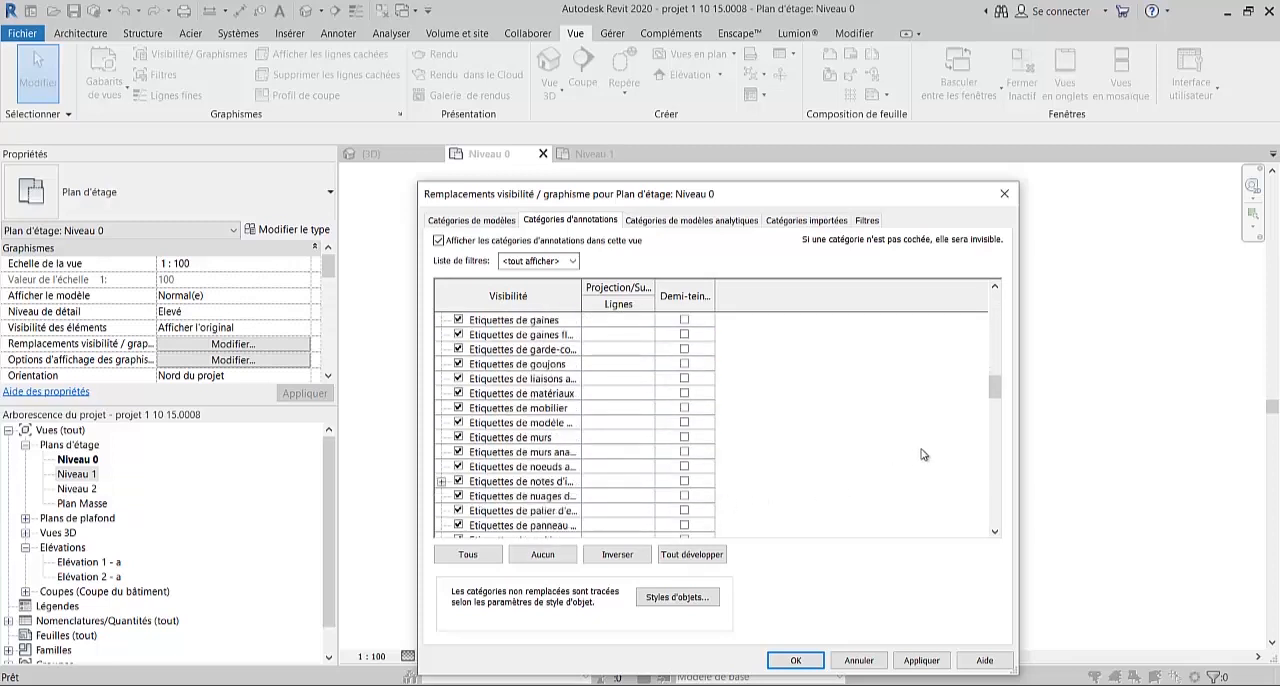
mouse_move(995, 388)
mouse_down()
mouse_move(988, 528)
mouse_move(993, 302)
mouse_up()
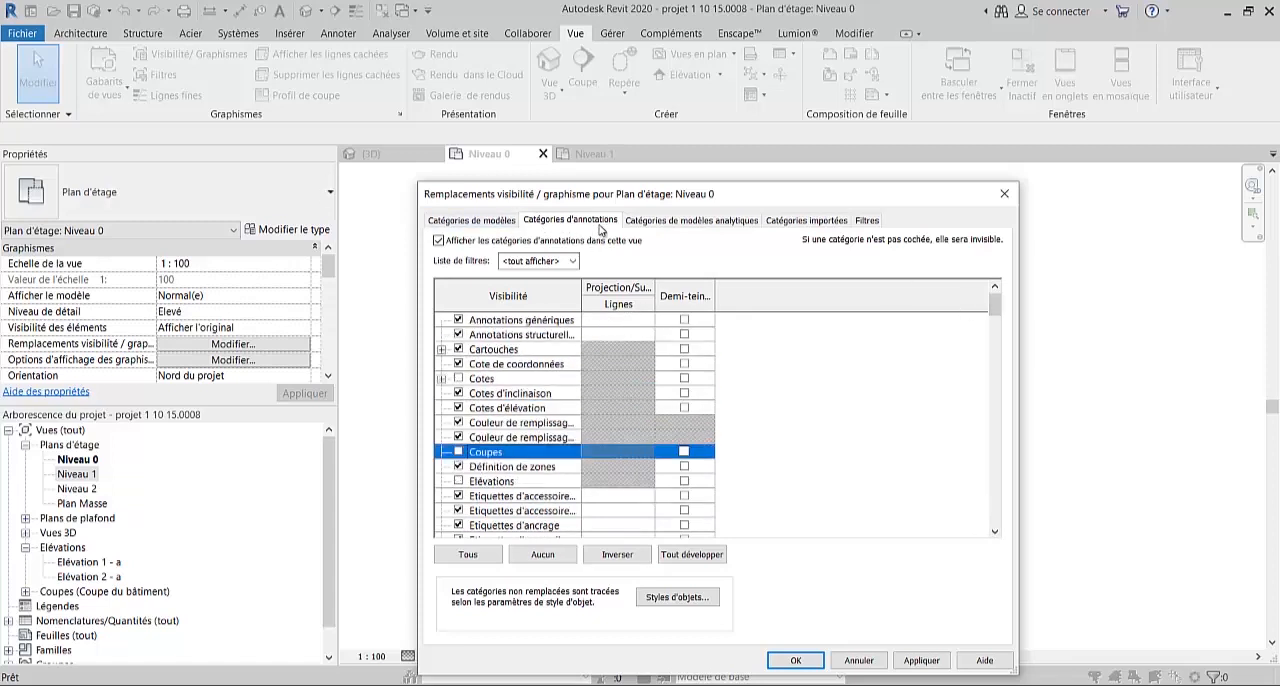
- Turn off the Portes model category, keep Poteaux visible, and apply the visibility overrides to the Niveau 0 plan
click(463, 222)
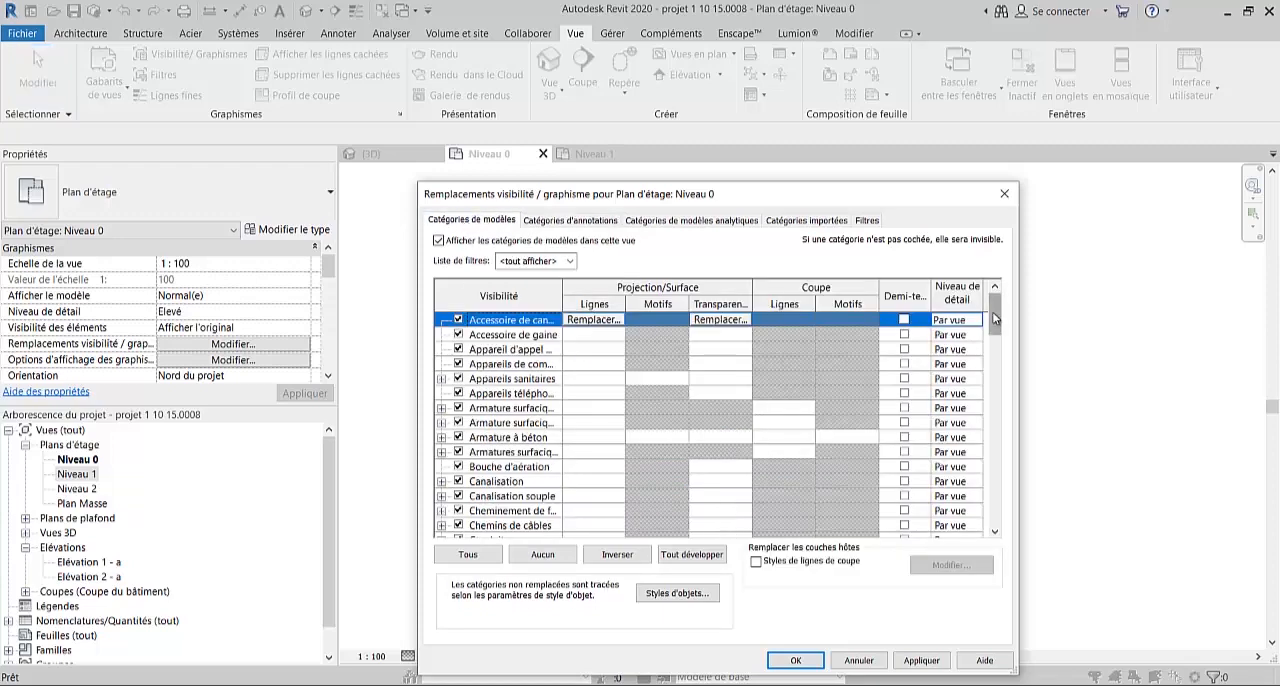
drag(928, 200, 955, 179)
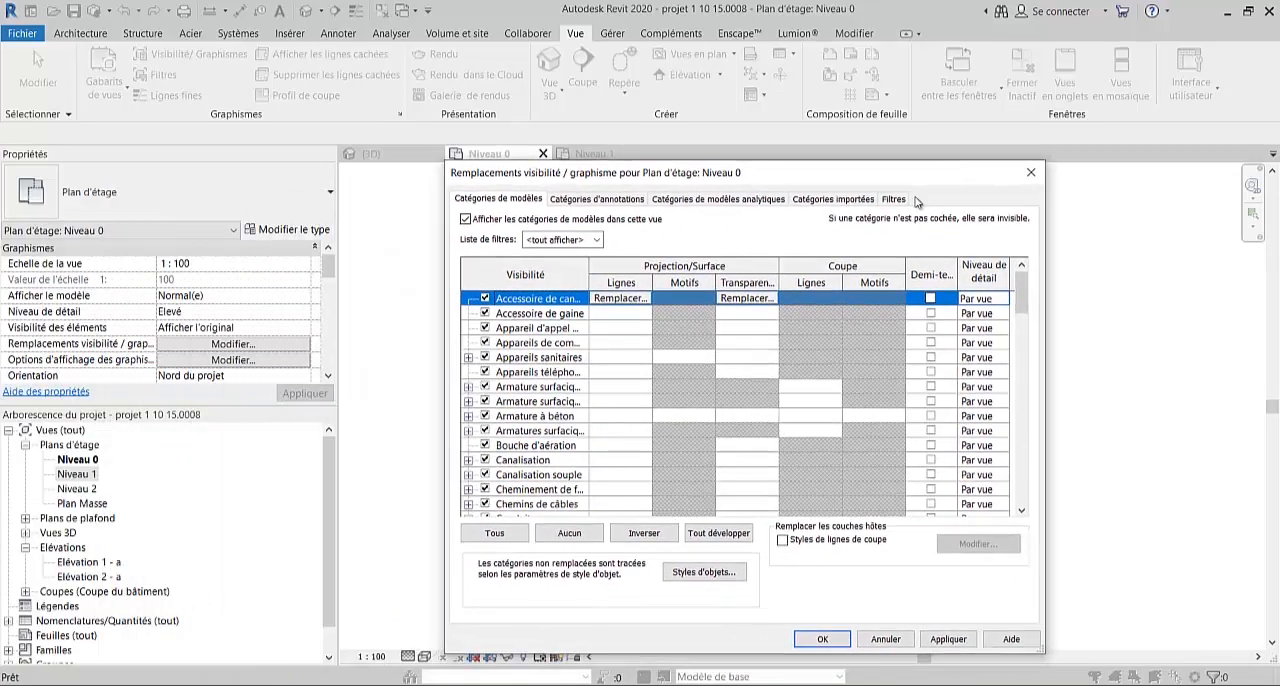
drag(1019, 298, 1005, 413)
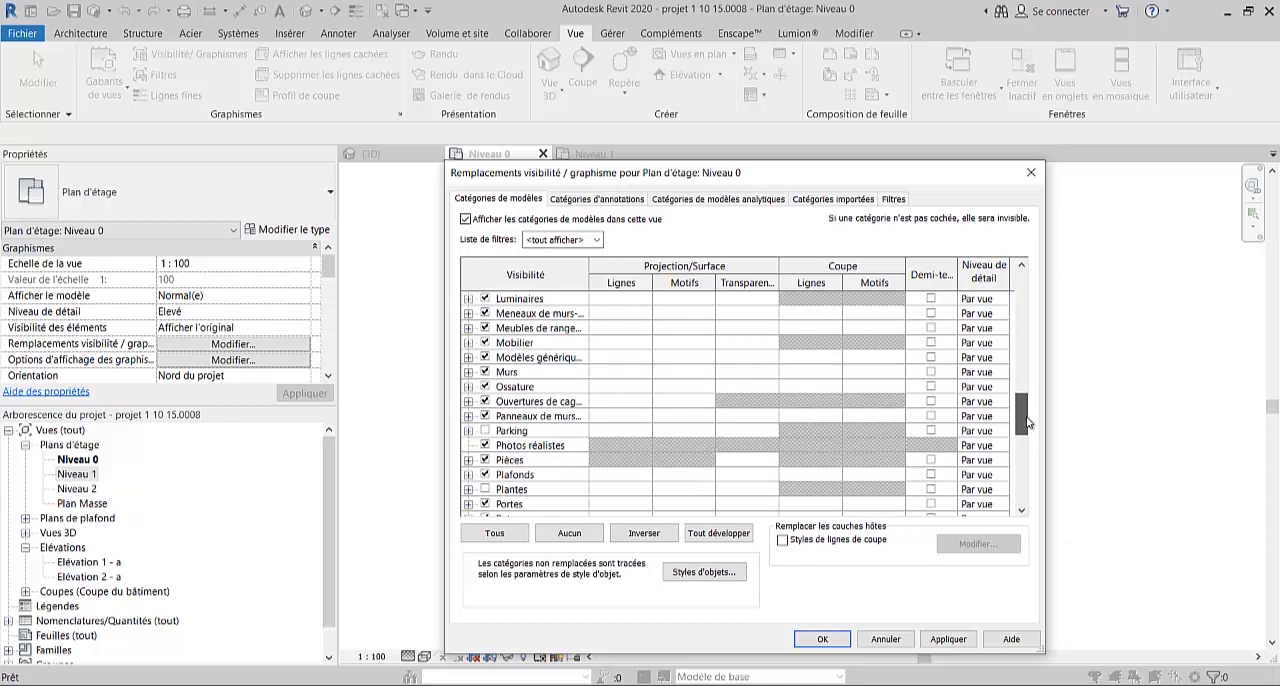
drag(1028, 417, 1028, 419)
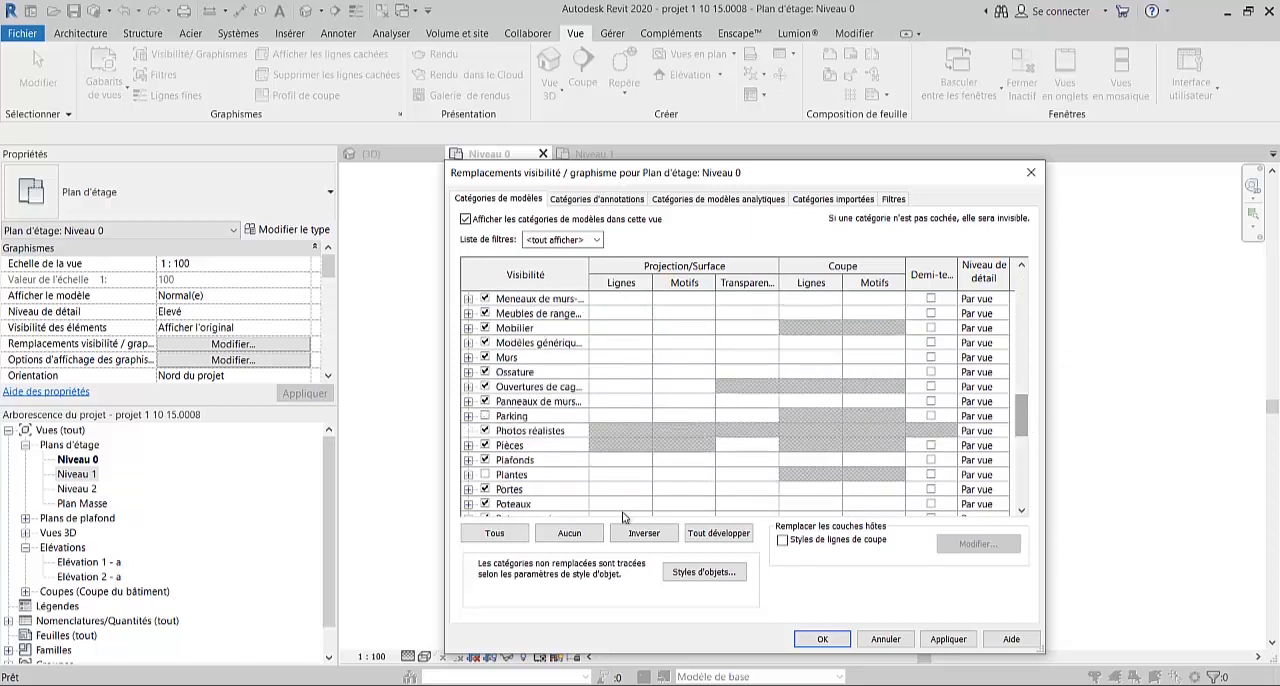
click(484, 505)
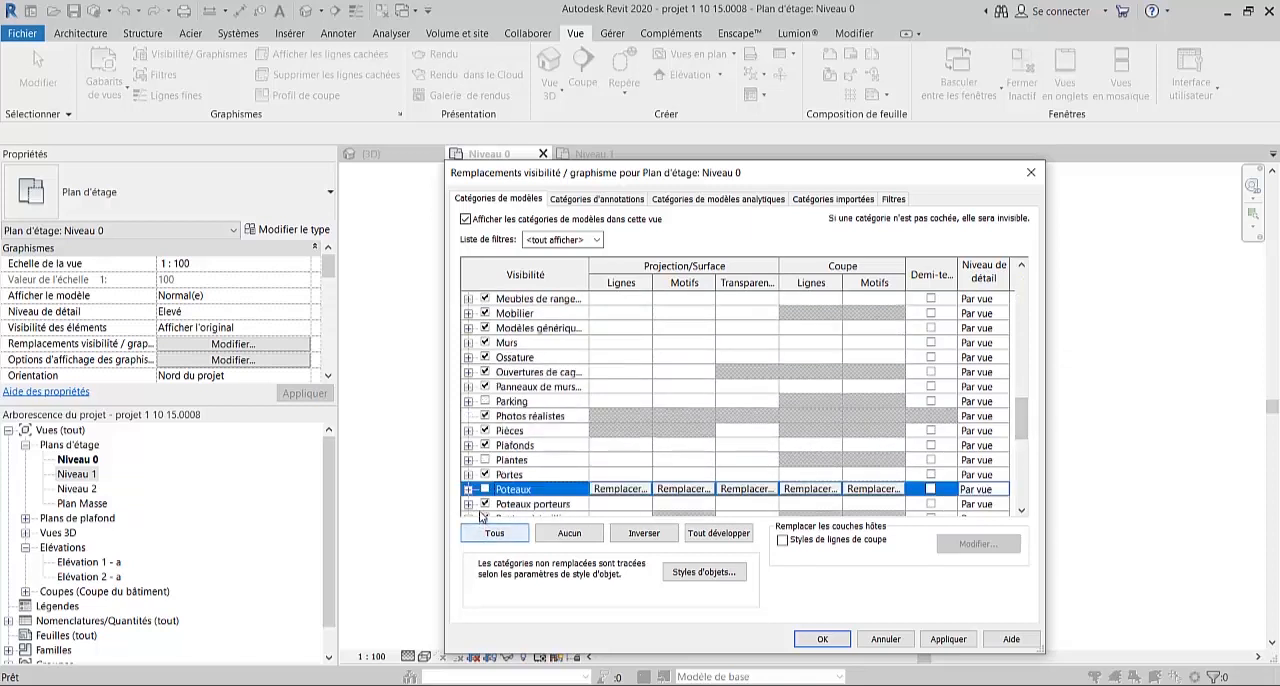
click(485, 489)
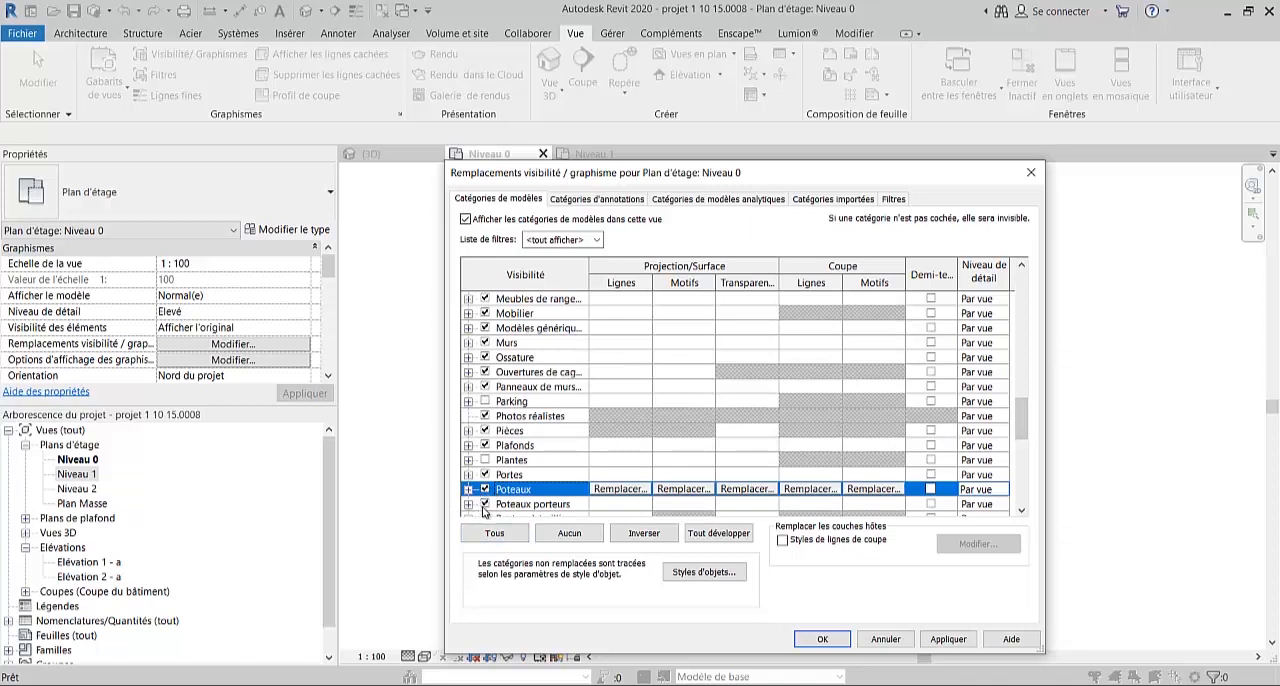
click(485, 474)
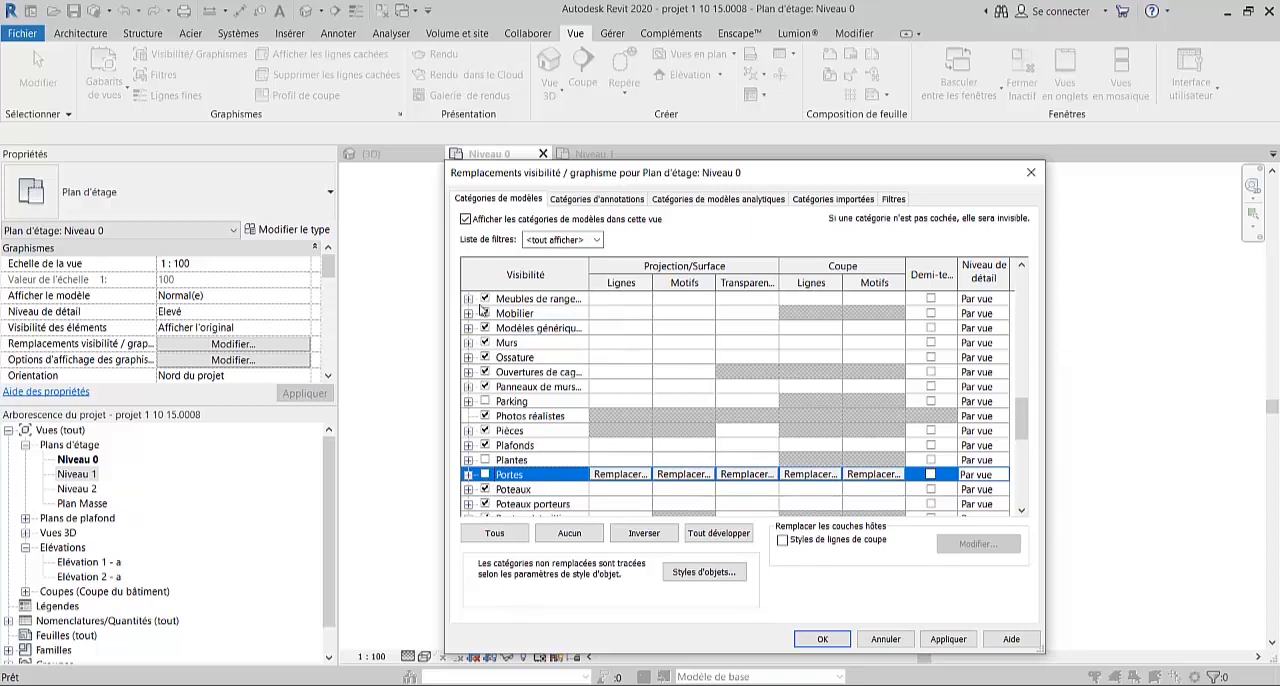
click(485, 474)
click(822, 639)
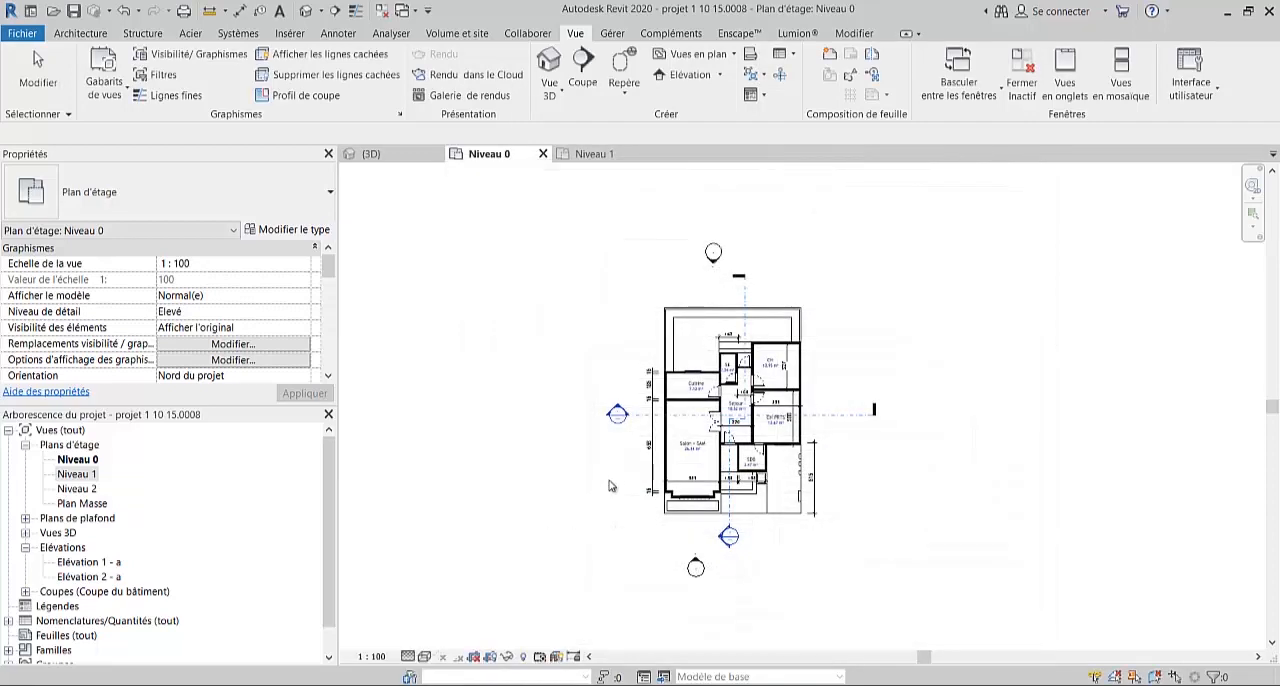
- Create a view template named CLIENT from the current Niveau 0 plan view
scroll(716, 432, up, 4)
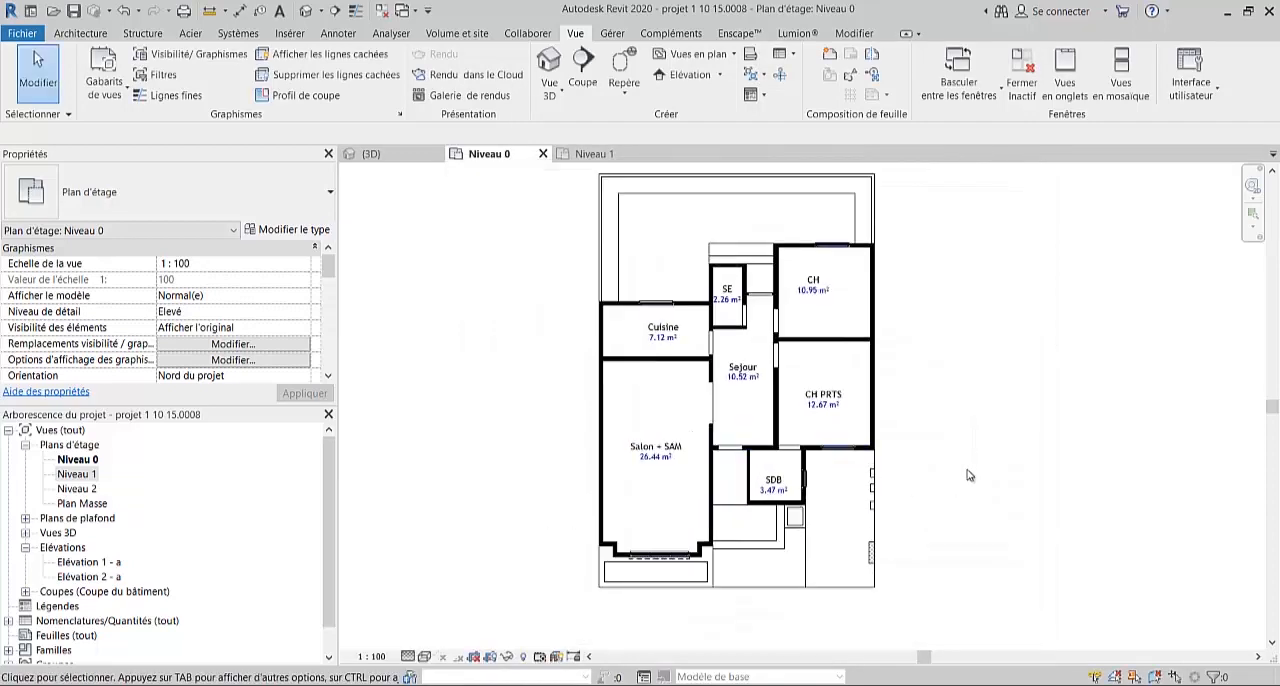
middle_drag(970, 476, 956, 482)
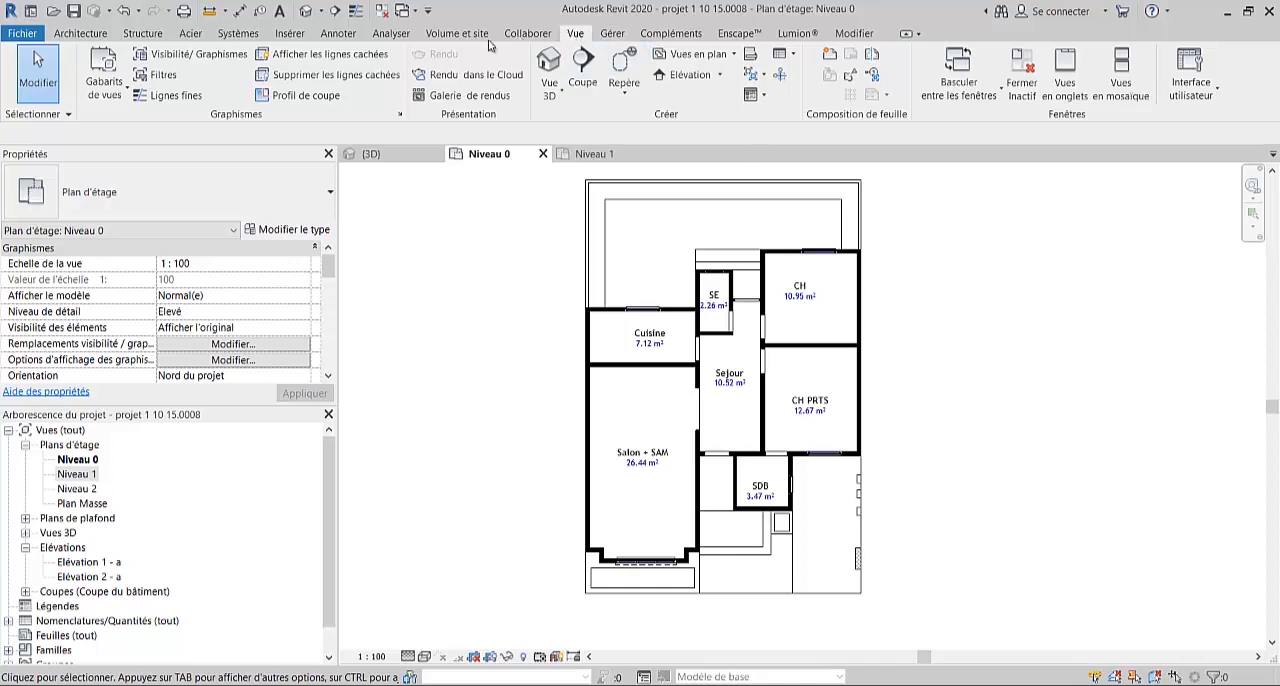
click(106, 92)
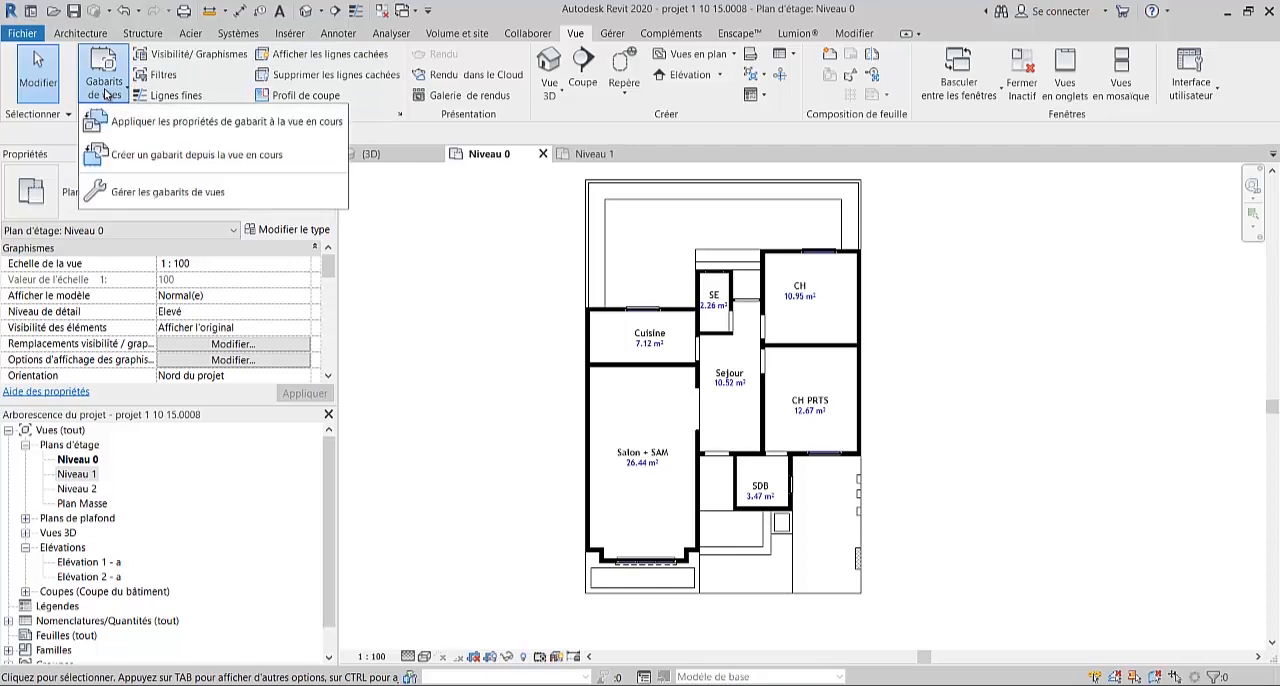
click(148, 160)
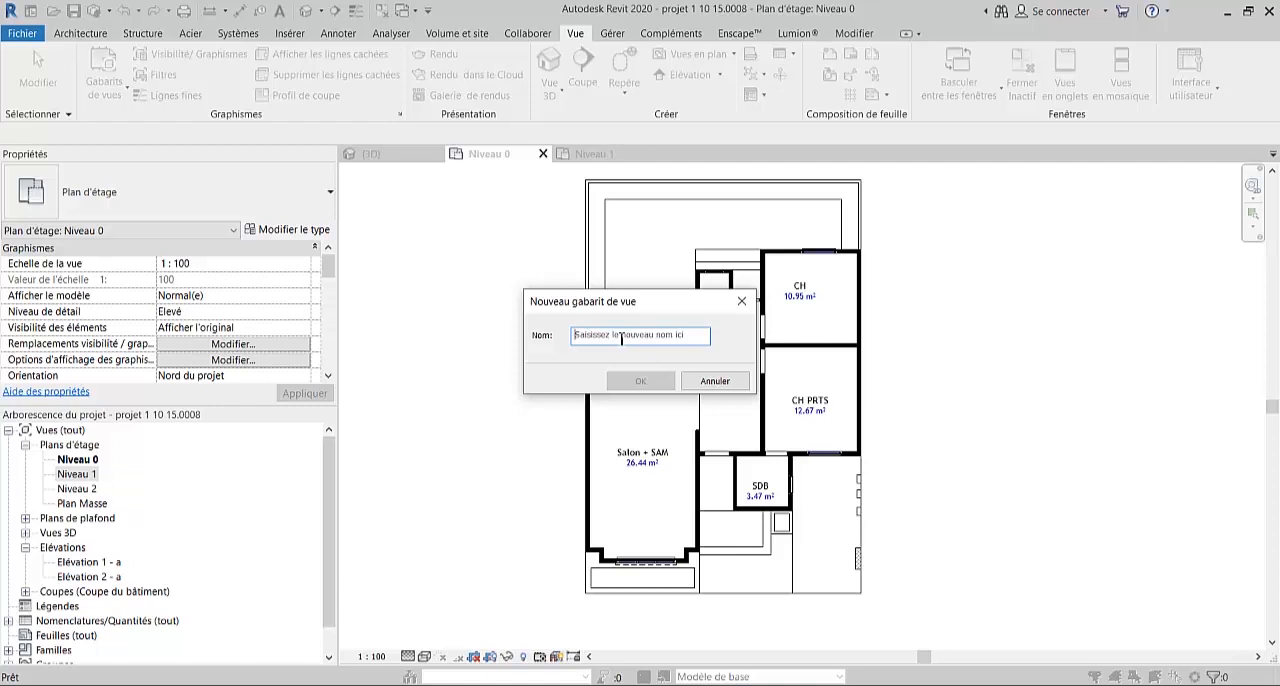
text(CLIENT)
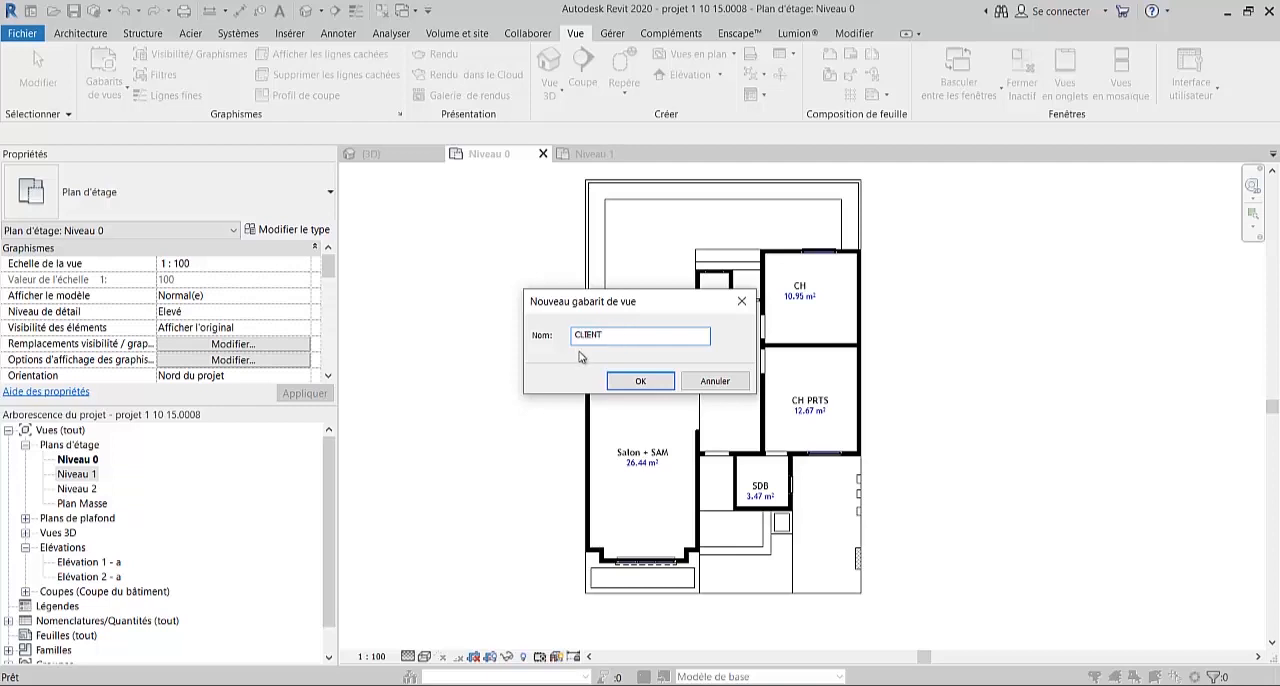
click(638, 381)
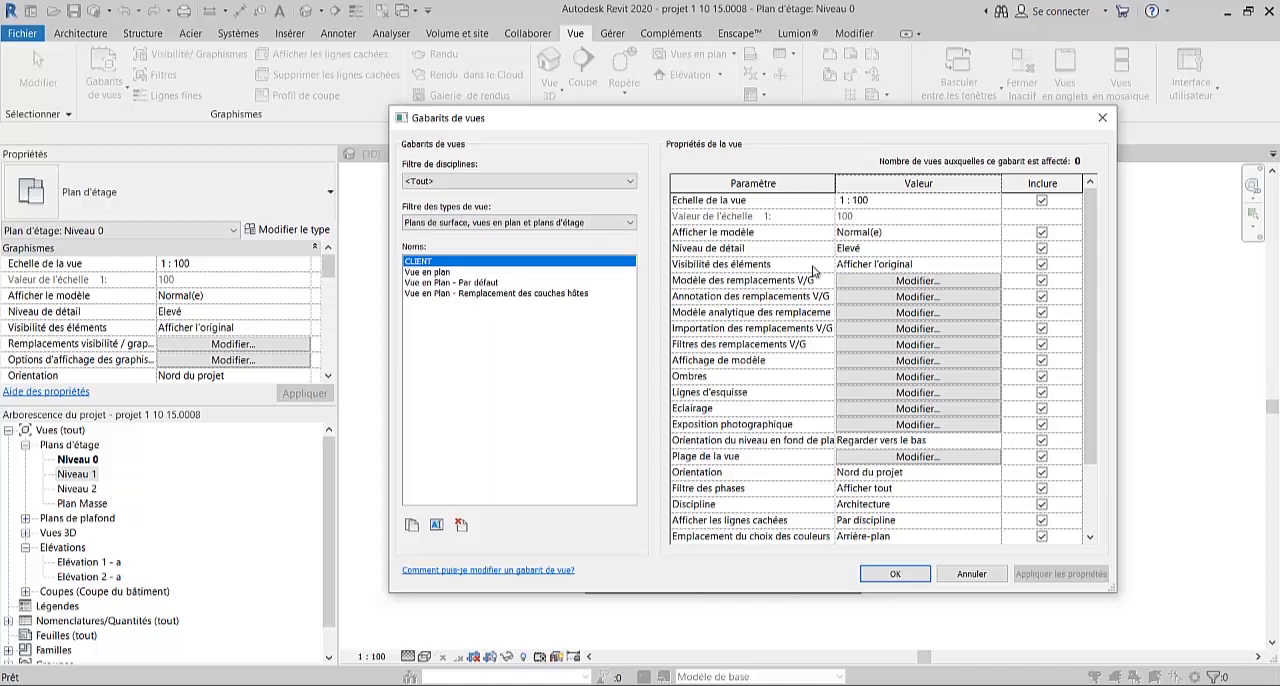
- Review the view properties included in the CLIENT template, widening the parameter column to read the full names
scroll(810, 274, down, 2)
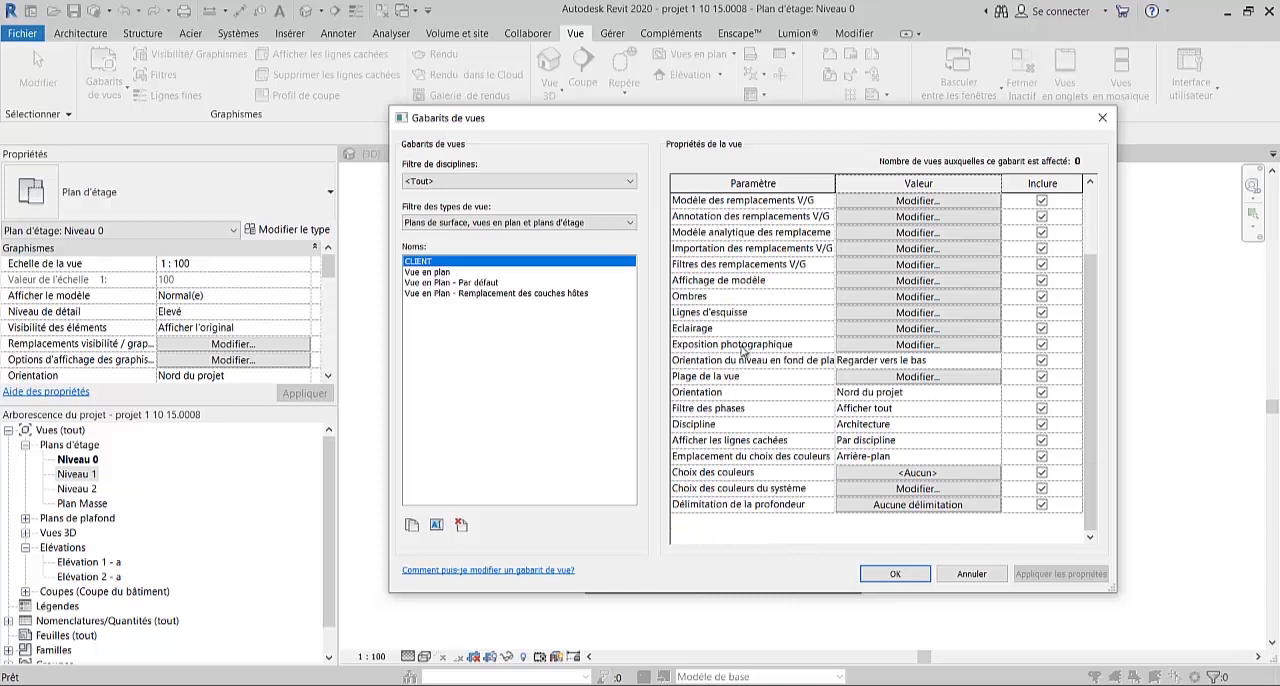
scroll(744, 350, up, 2)
scroll(781, 318, down, 2)
scroll(786, 422, up, 2)
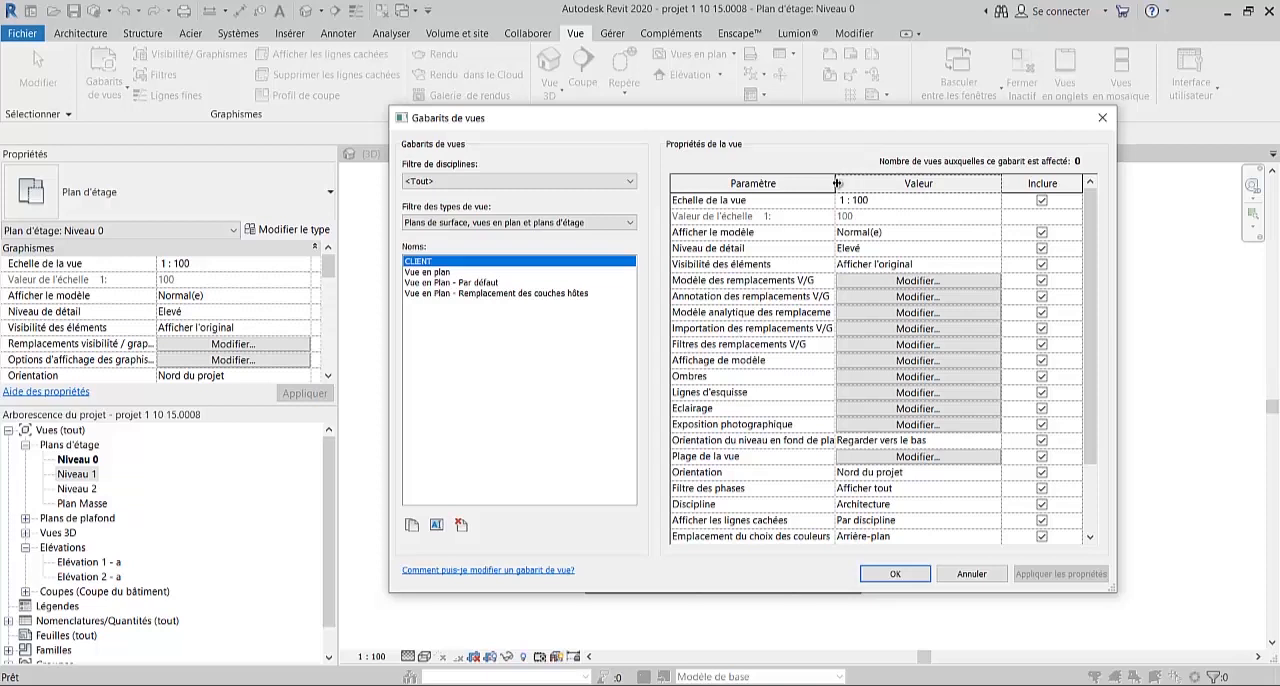
drag(836, 183, 880, 183)
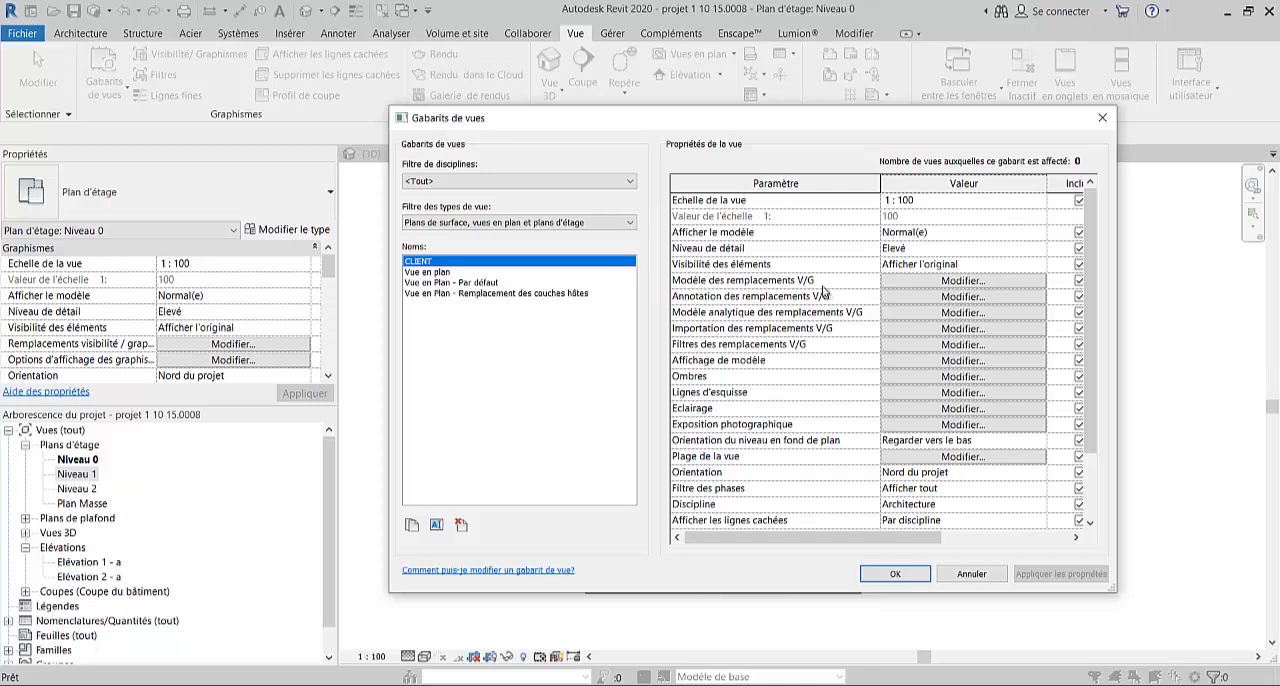
- Examine the model category visibility overrides of the CLIENT template down to Portes and Poteaux, and close them
click(980, 297)
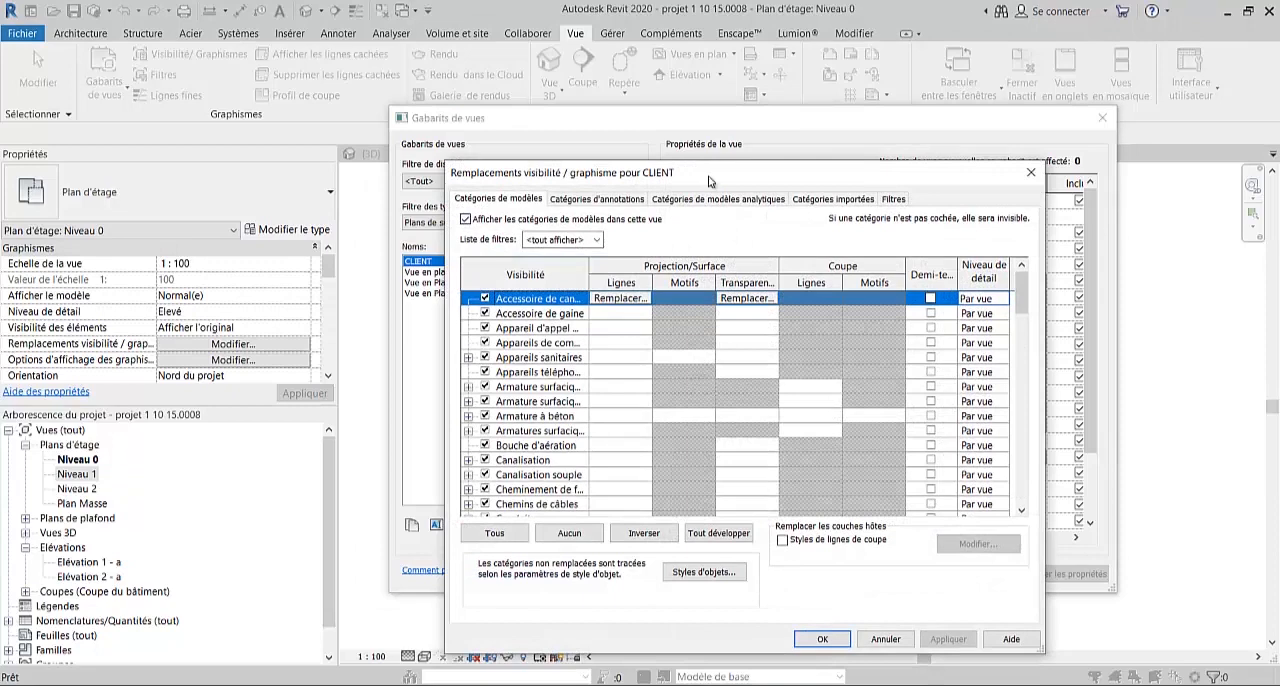
drag(709, 181, 777, 152)
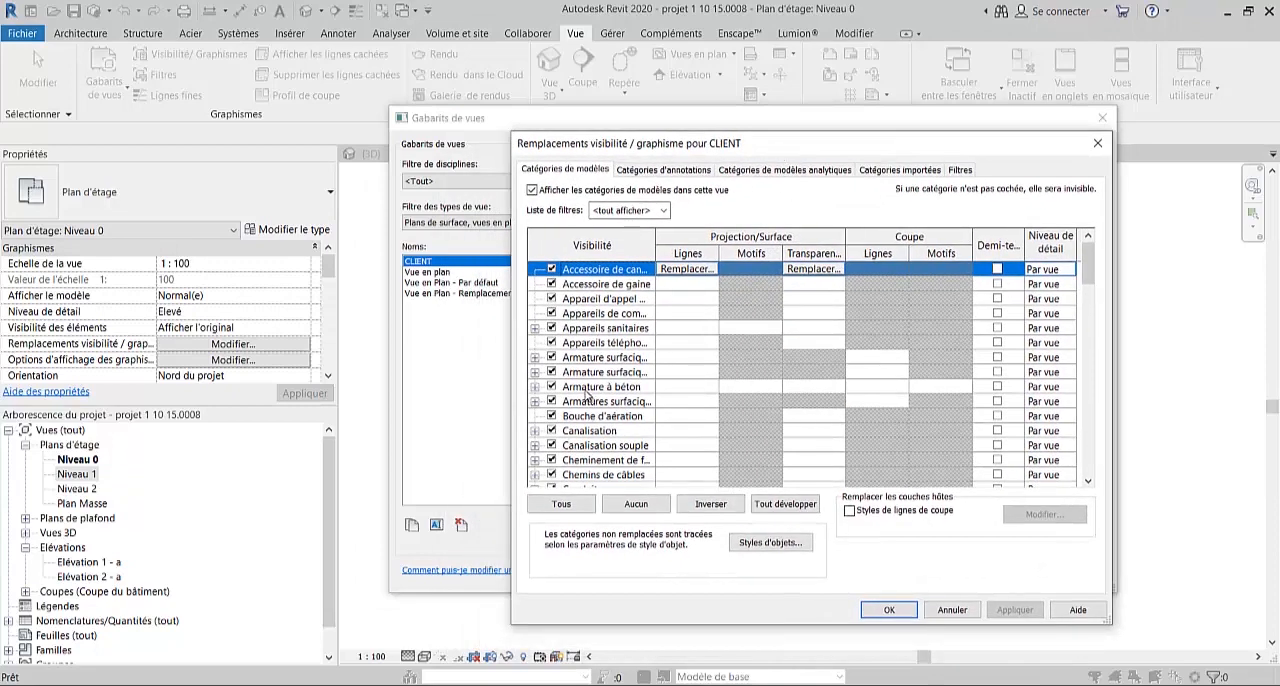
scroll(588, 397, down, 7)
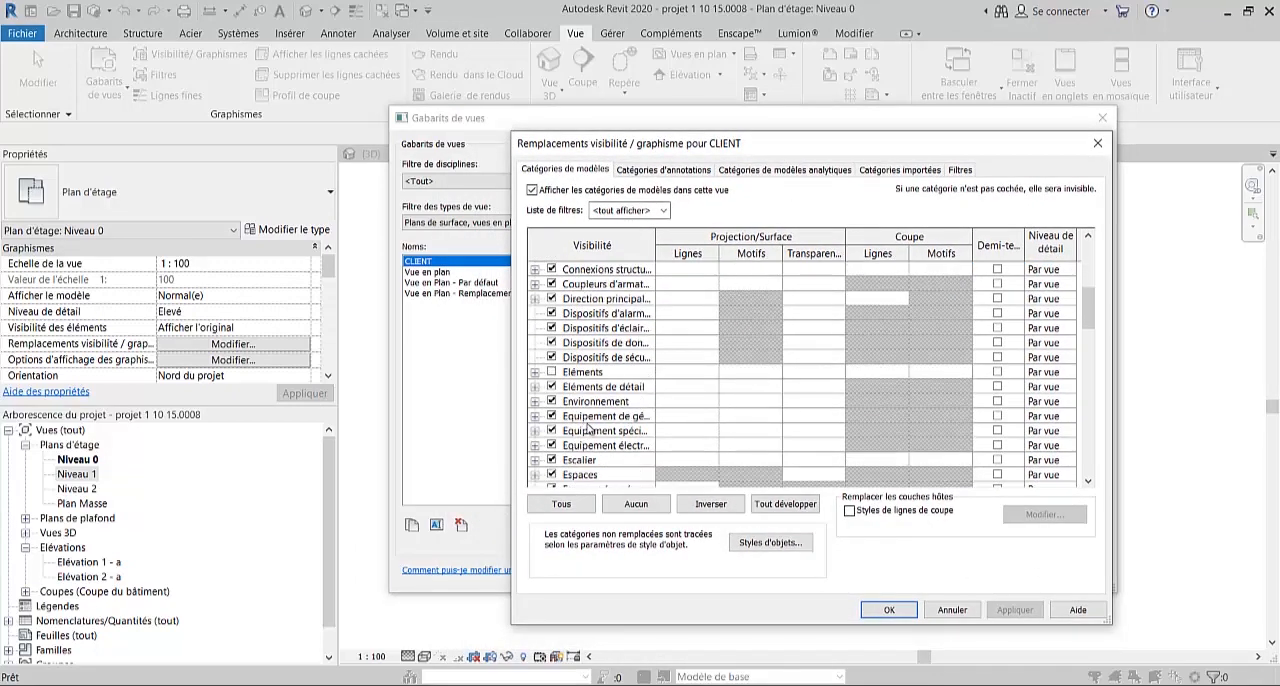
scroll(588, 427, down, 4)
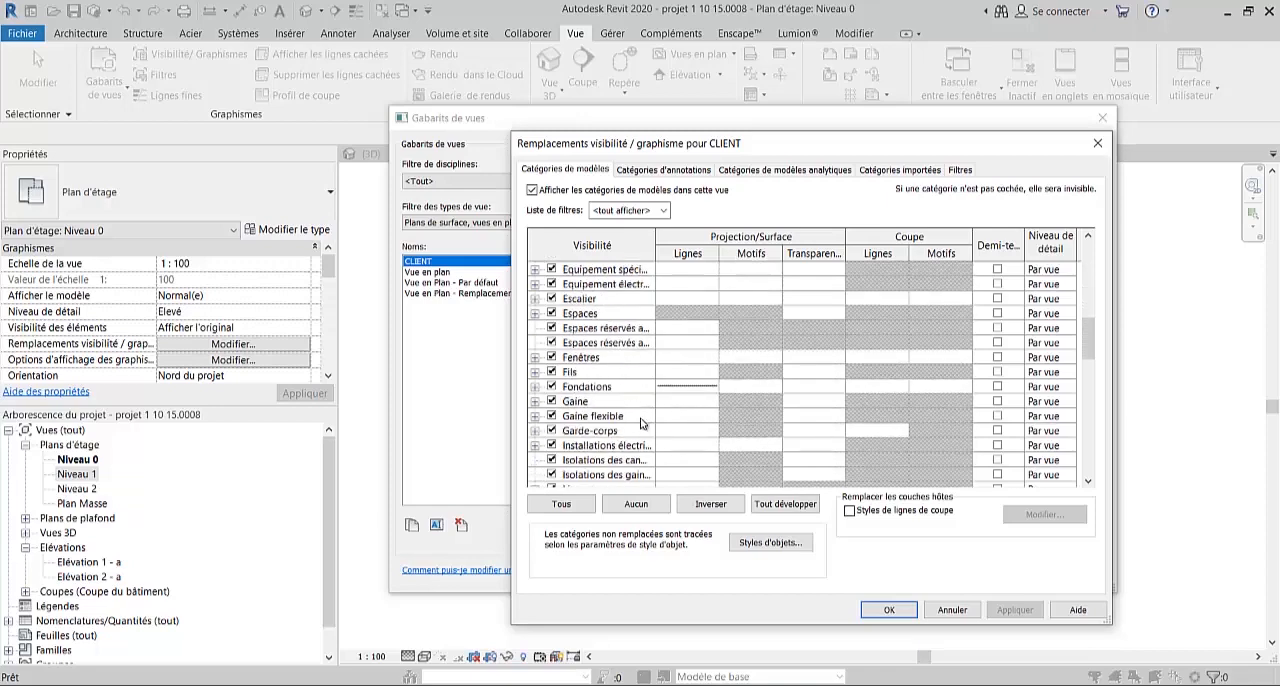
scroll(642, 424, down, 4)
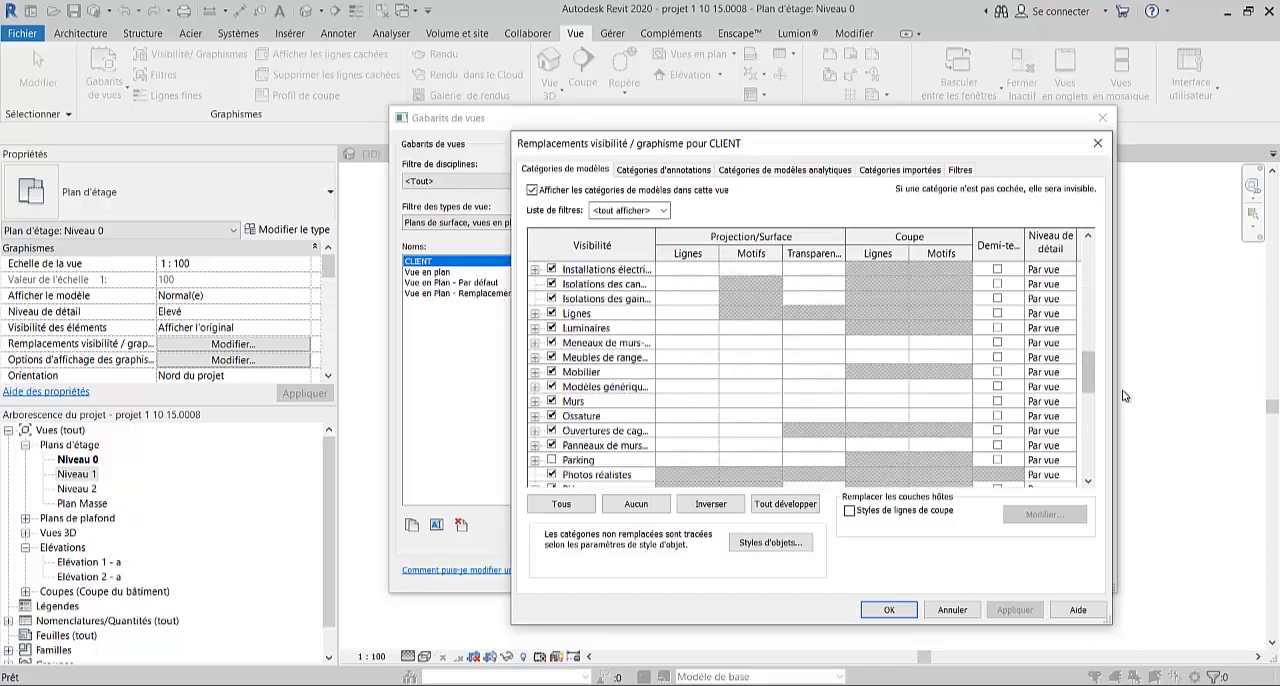
drag(1089, 368, 1089, 394)
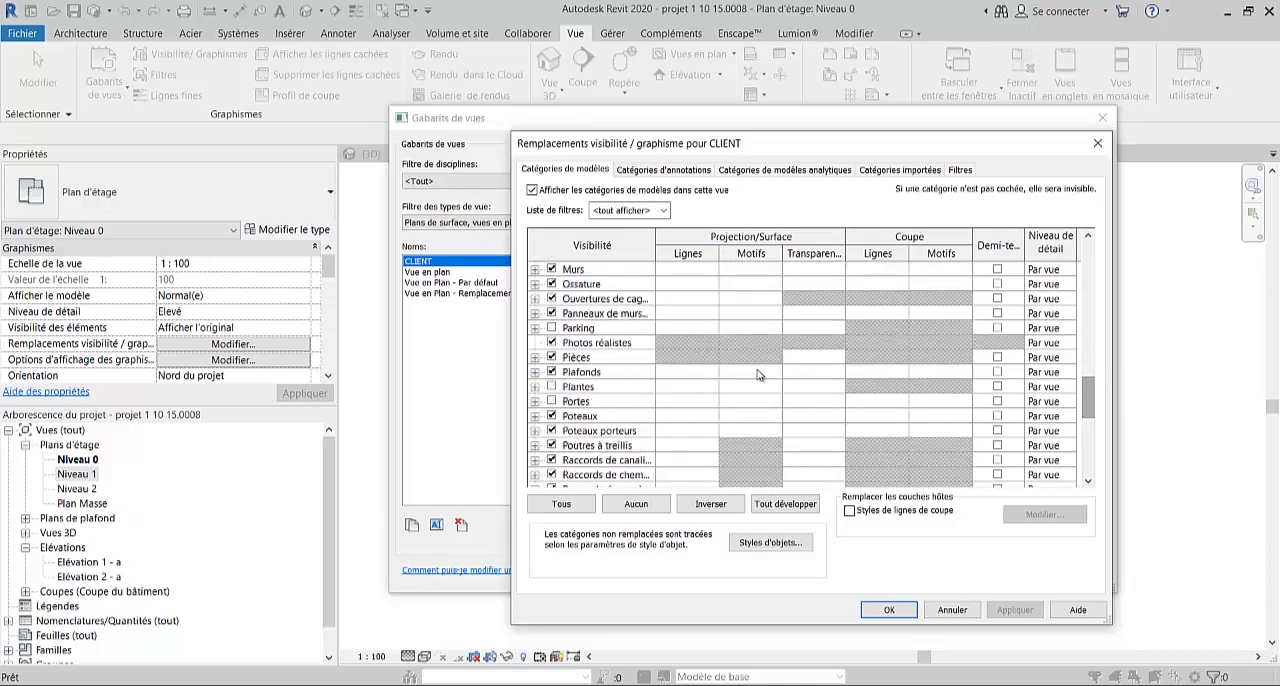
click(551, 402)
click(889, 610)
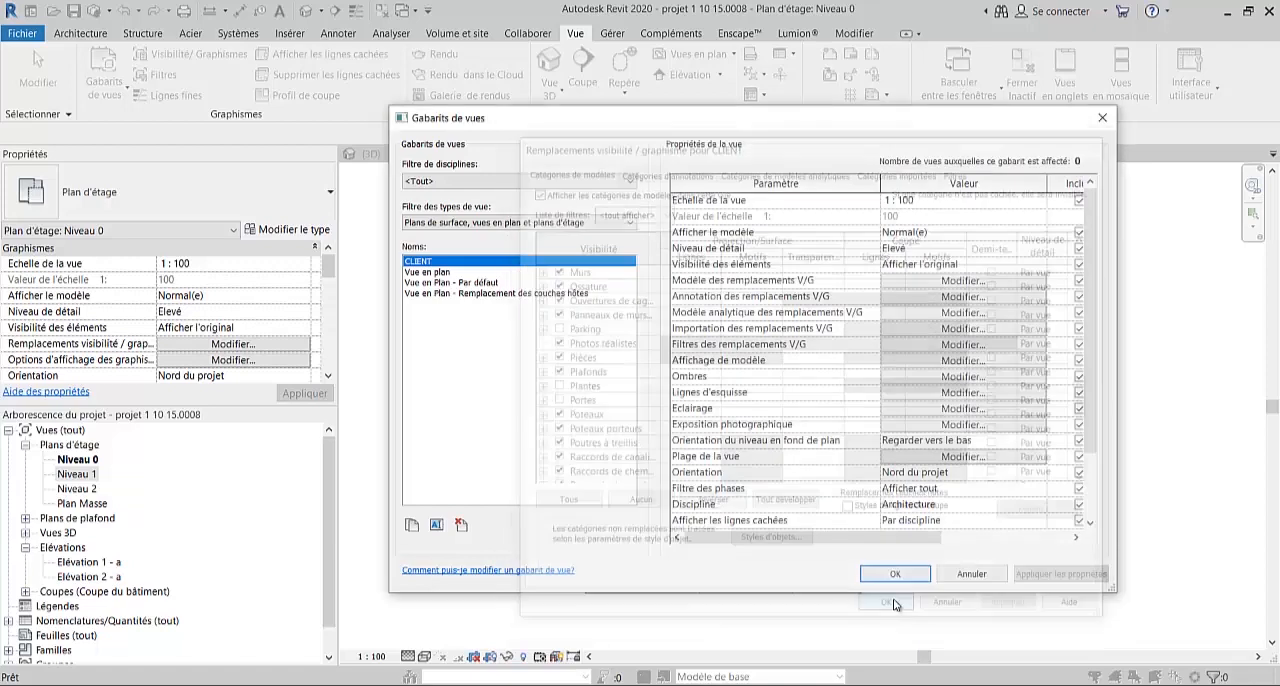
- Check the shadow display options of the CLIENT template and save the template
scroll(1096, 293, down, 2)
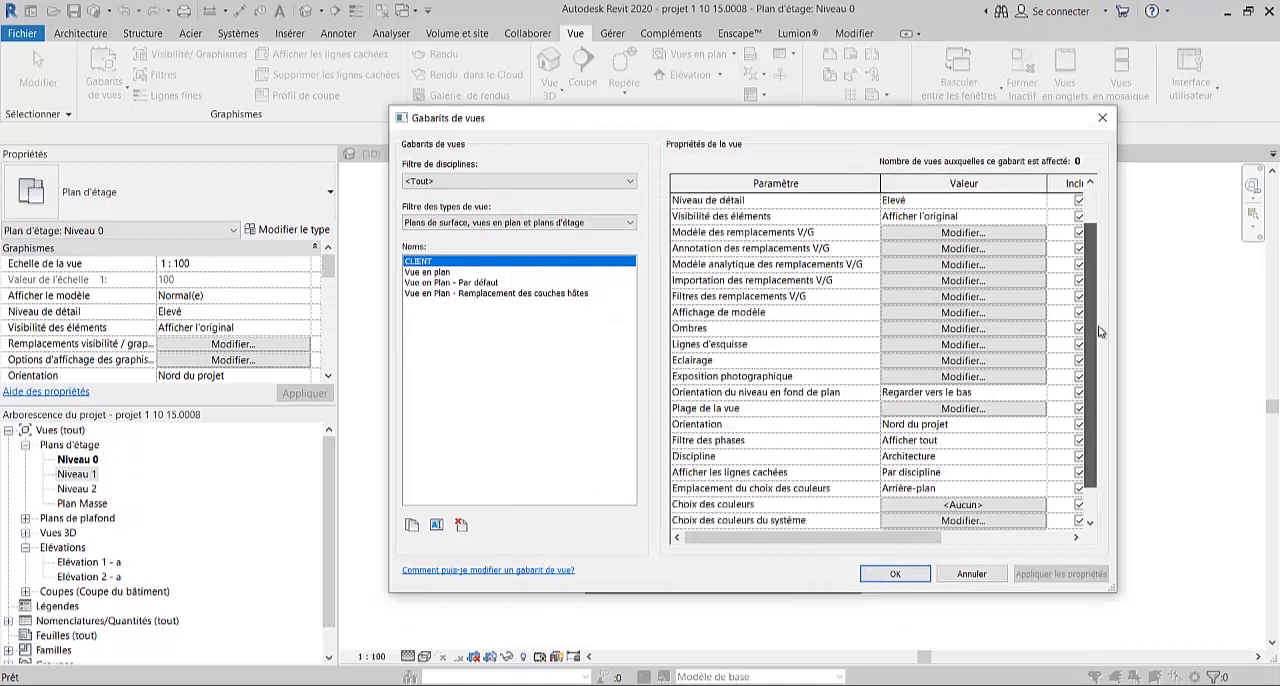
scroll(1105, 295, up, 2)
scroll(1105, 295, up, 1)
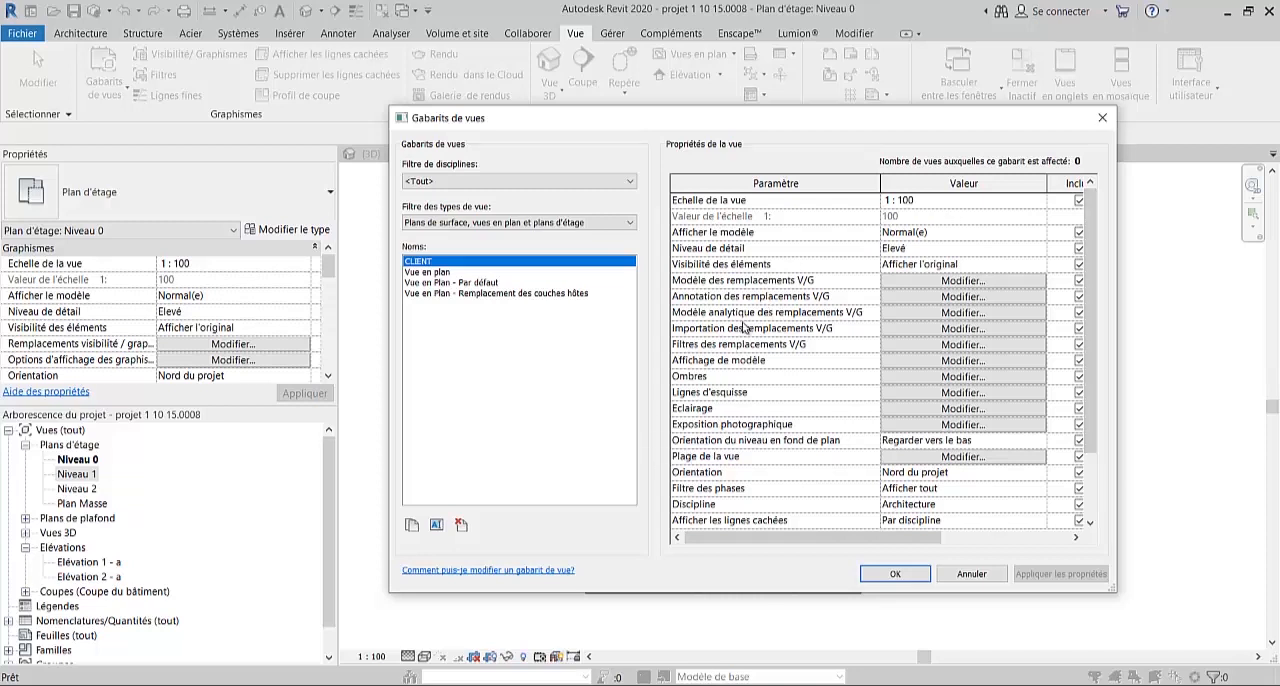
click(939, 377)
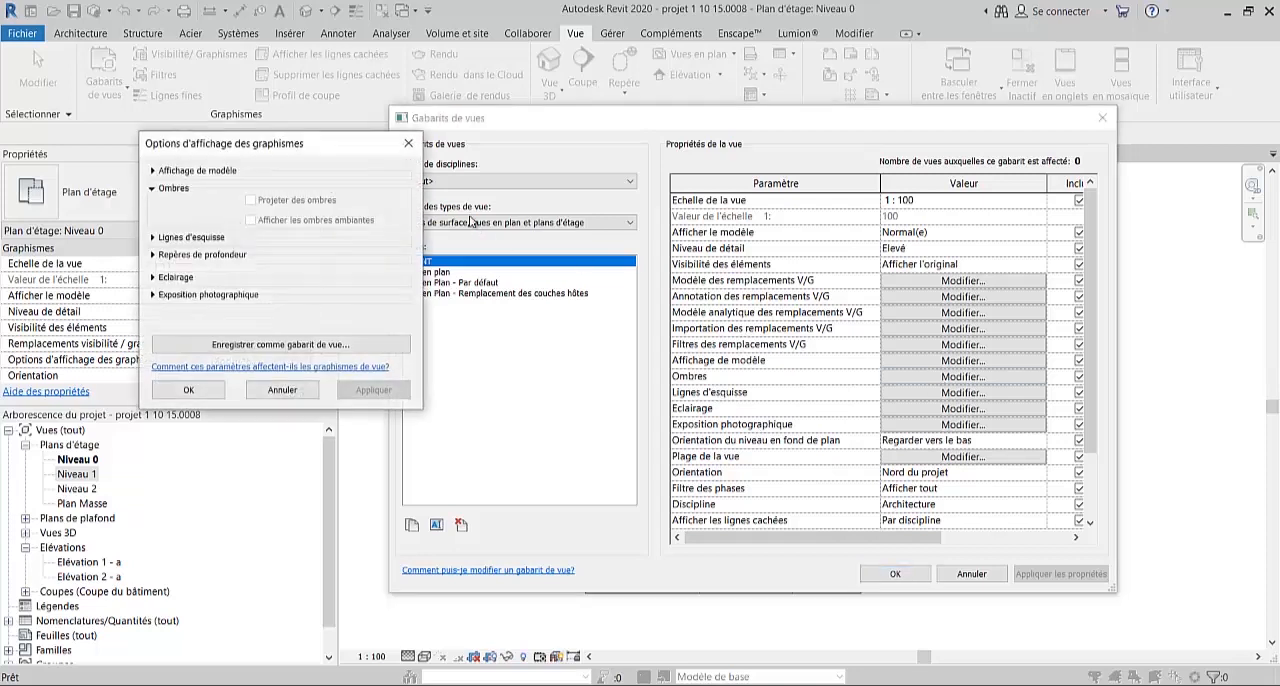
drag(377, 149, 569, 141)
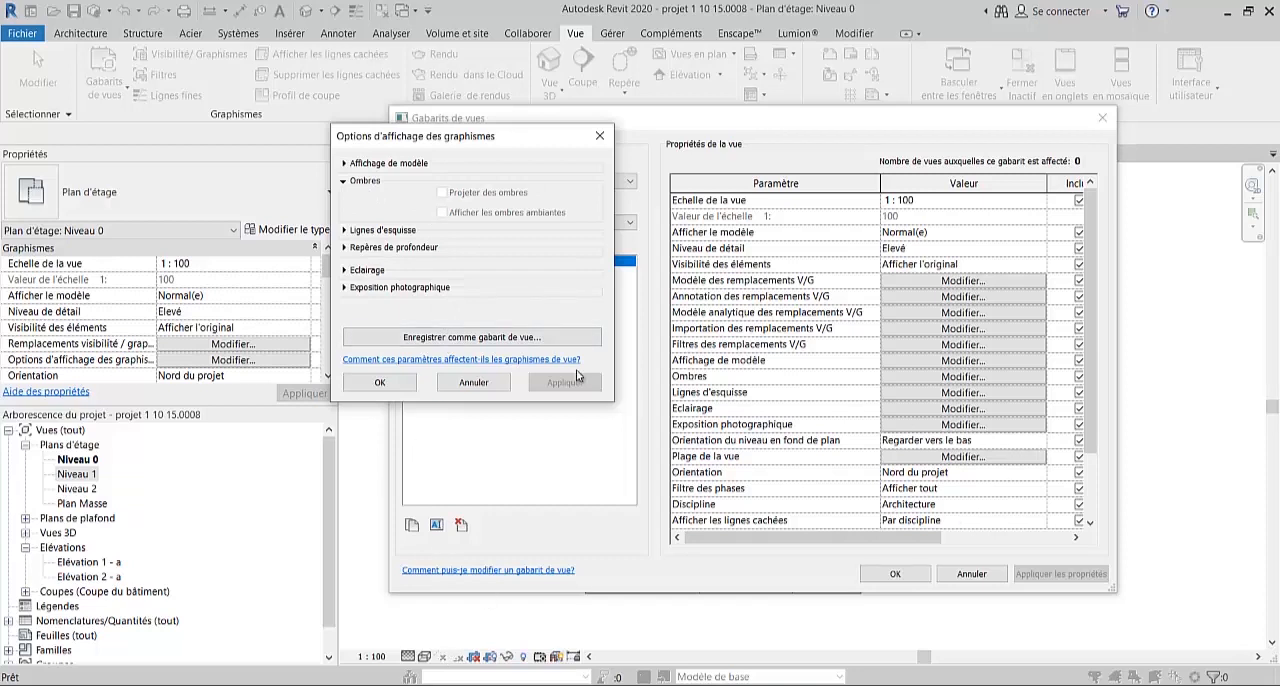
click(375, 384)
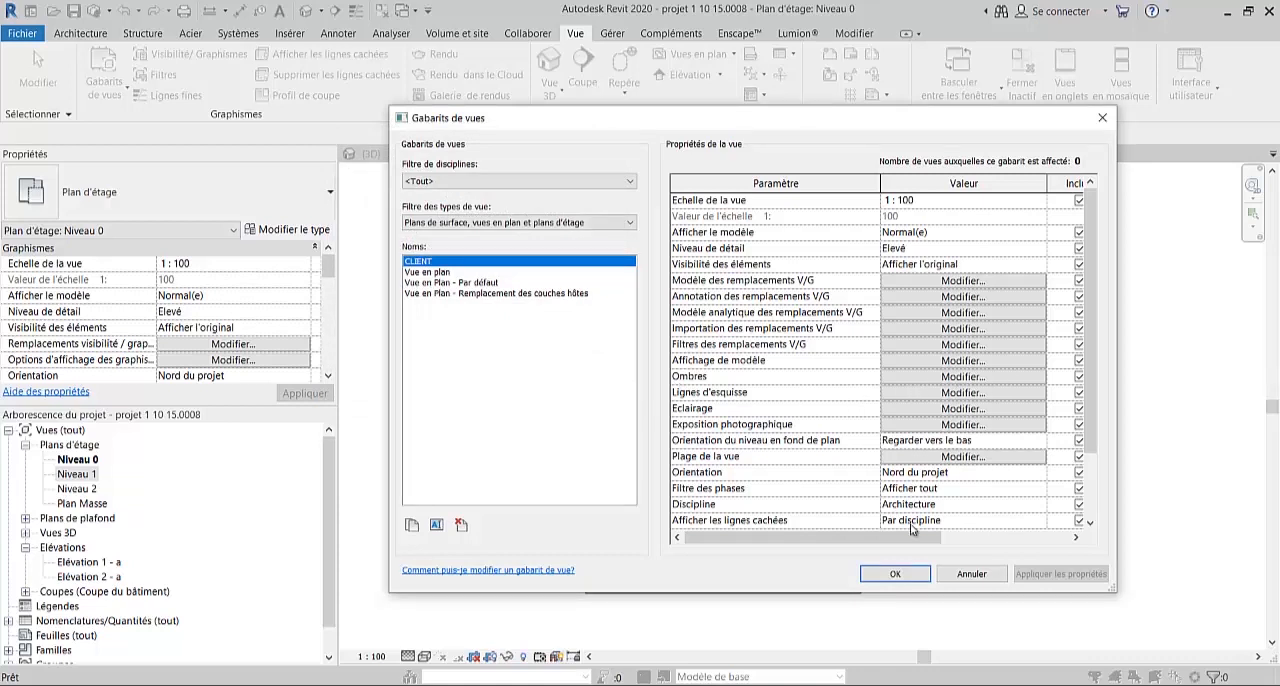
drag(945, 537, 979, 532)
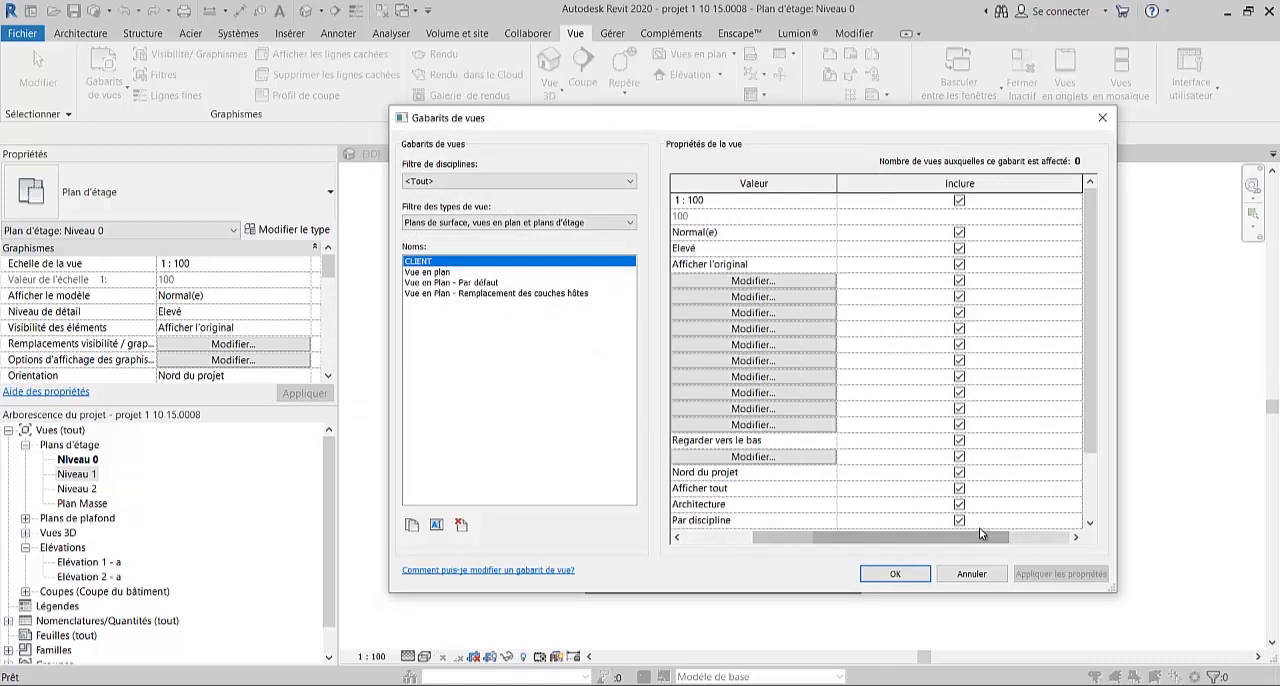
click(894, 577)
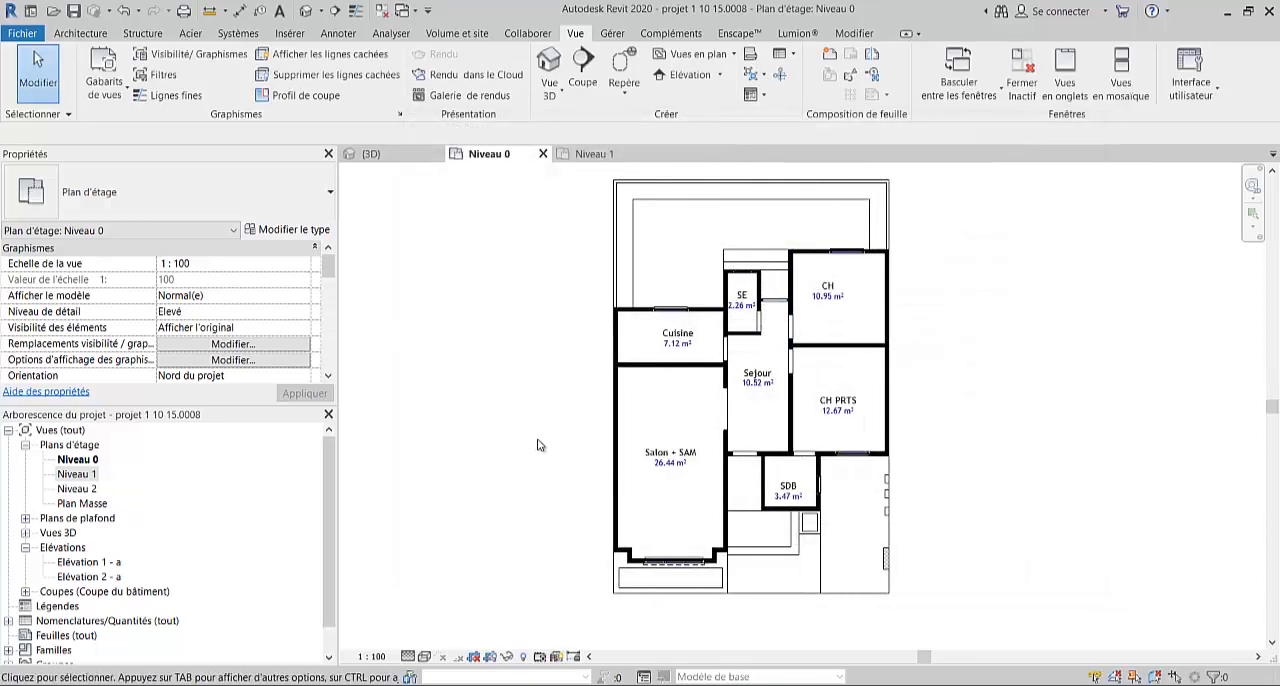
- Set the visual style of the Niveau 0 plan to Ombré
click(425, 657)
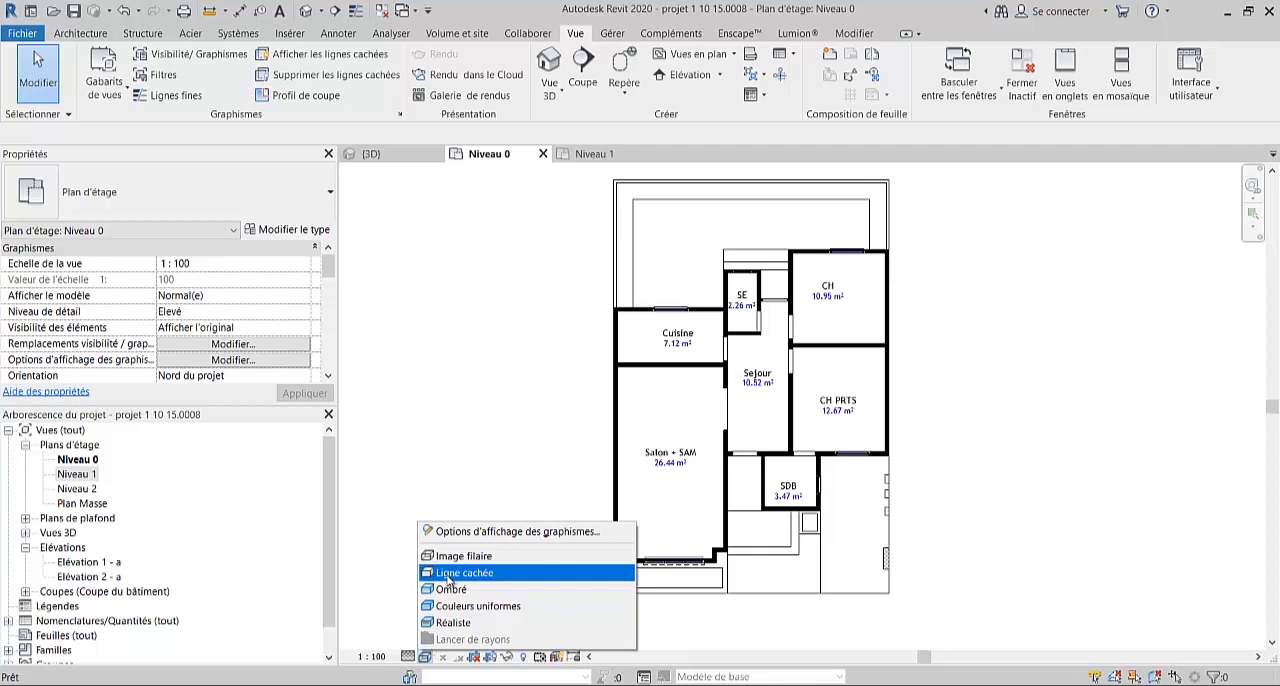
click(450, 589)
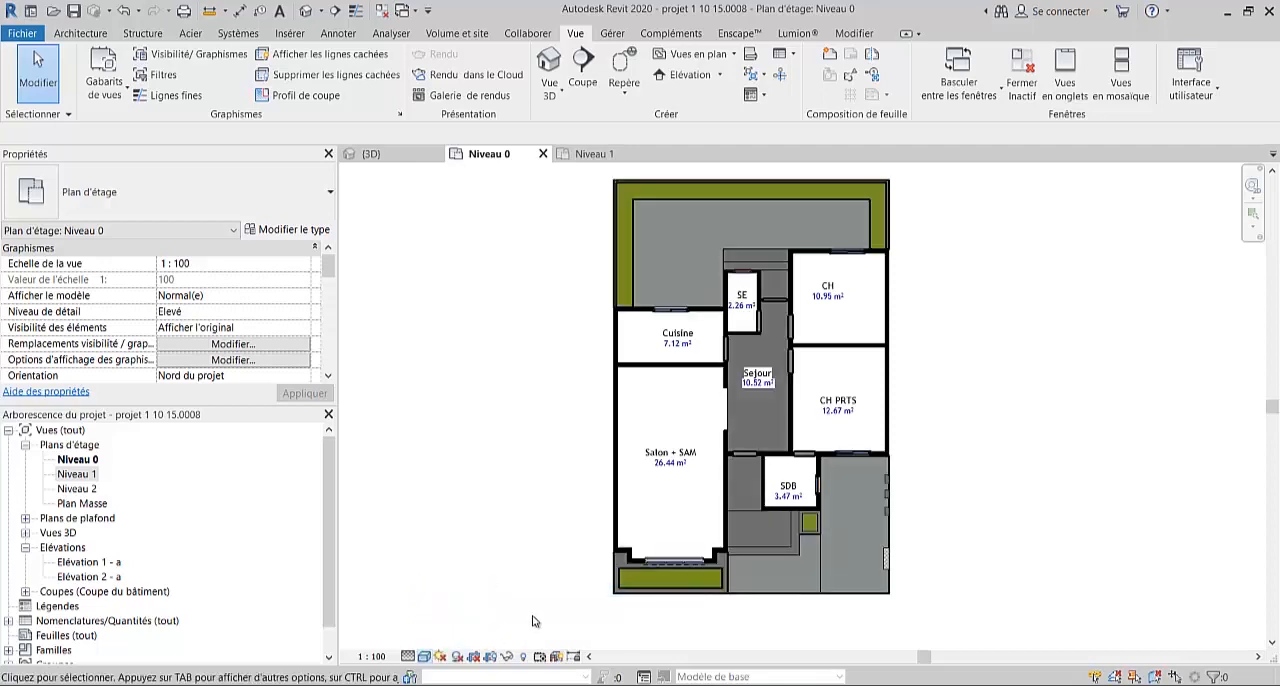
middle_drag(757, 381, 745, 389)
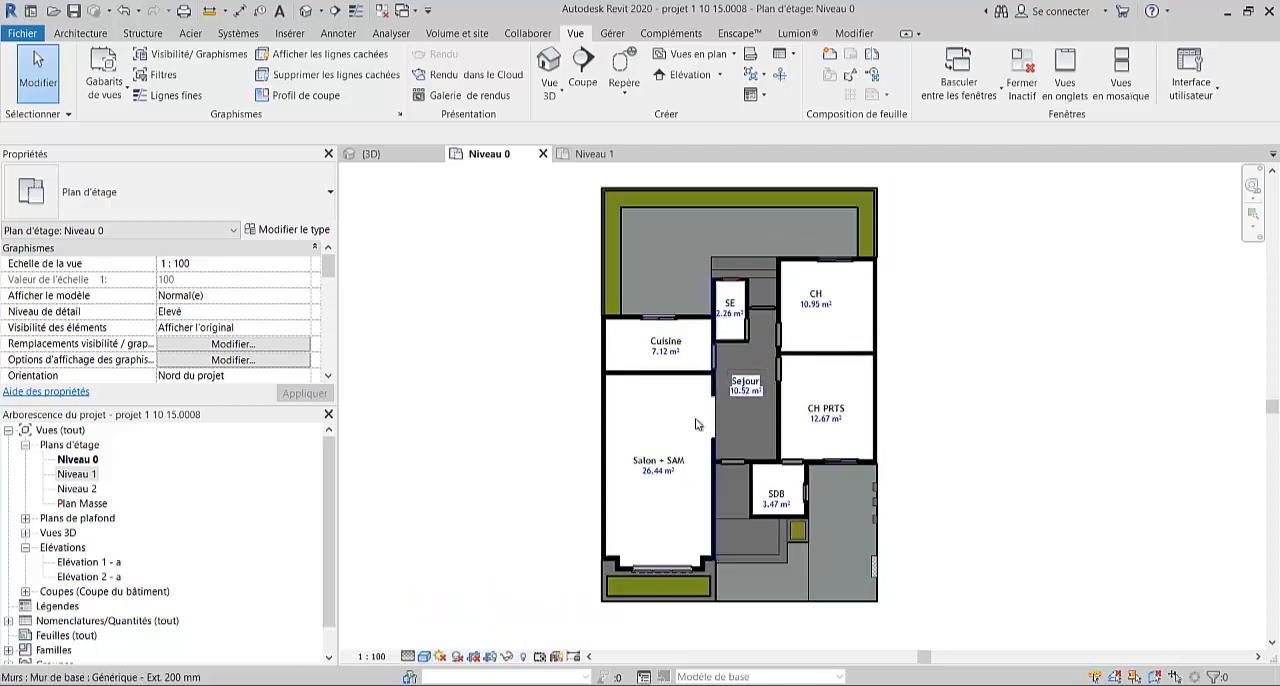
- Examine the model display and shadow options of the Niveau 0 plan and the available view scales without changing them
click(425, 657)
click(465, 535)
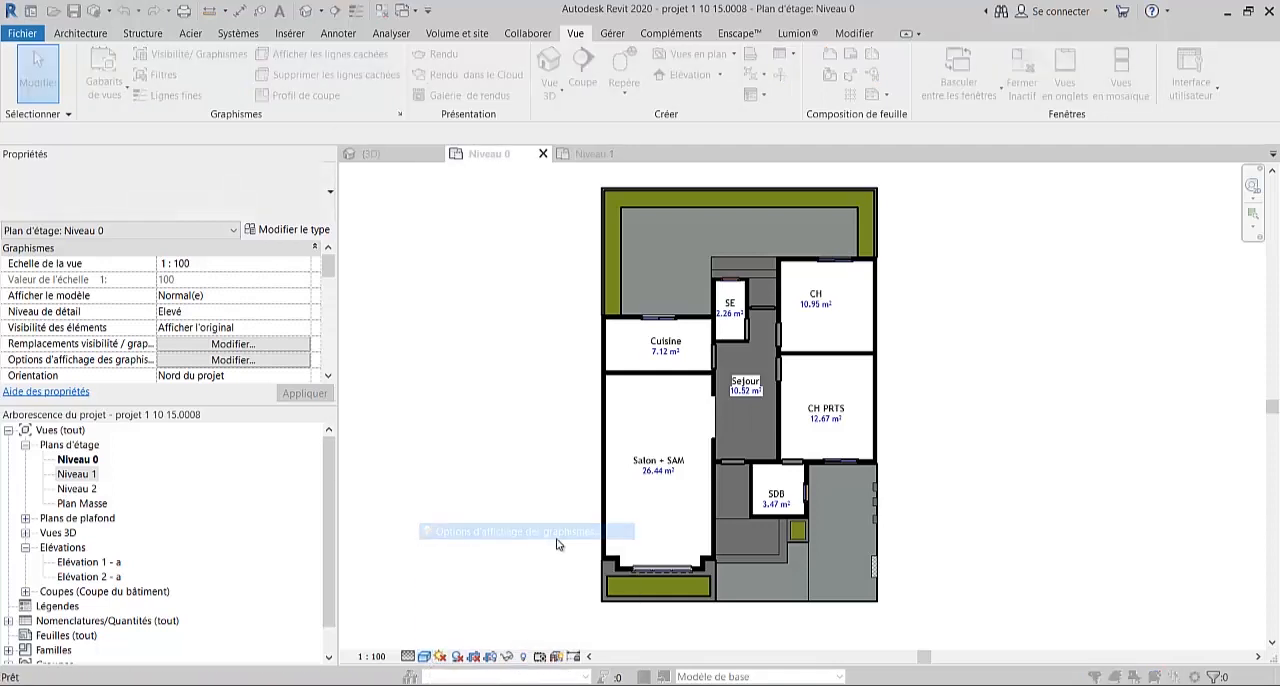
click(345, 293)
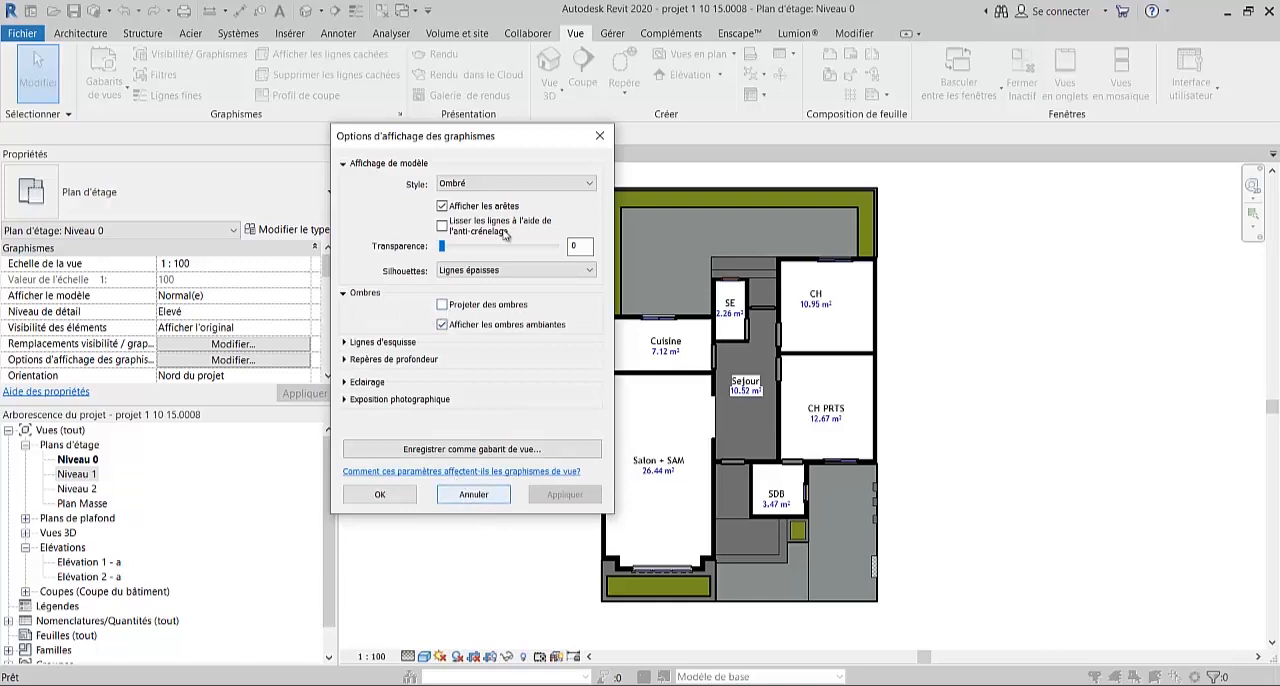
click(473, 494)
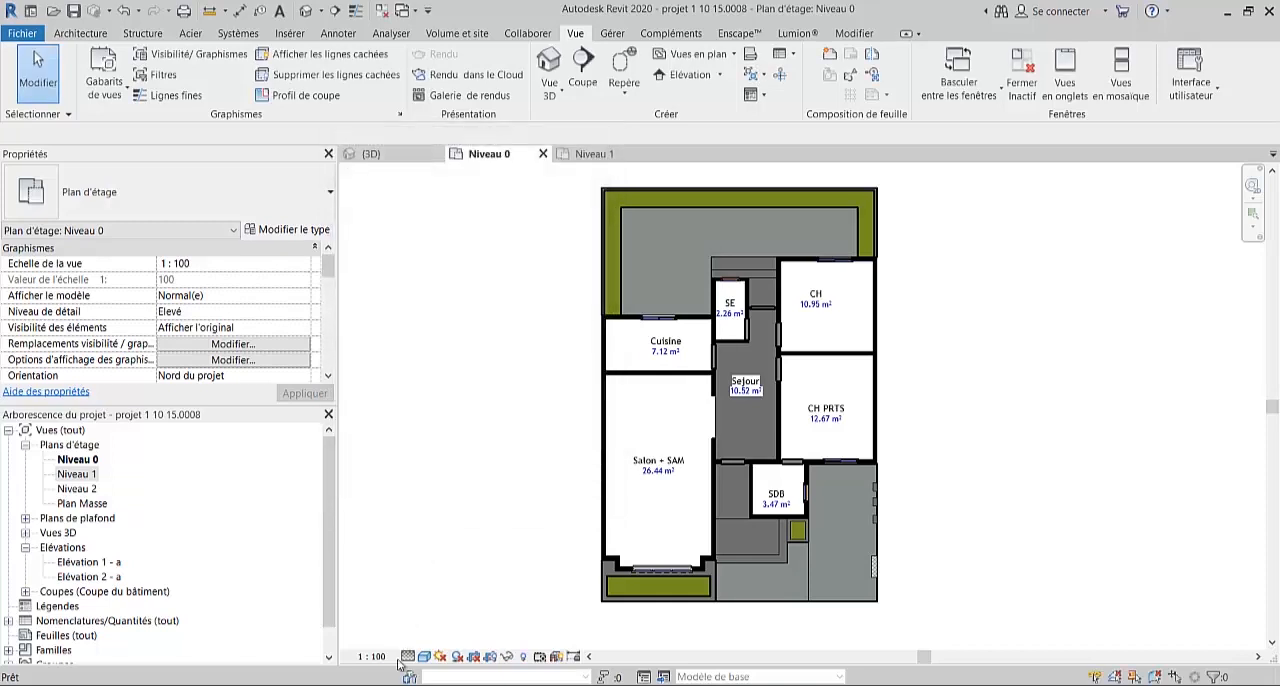
click(376, 657)
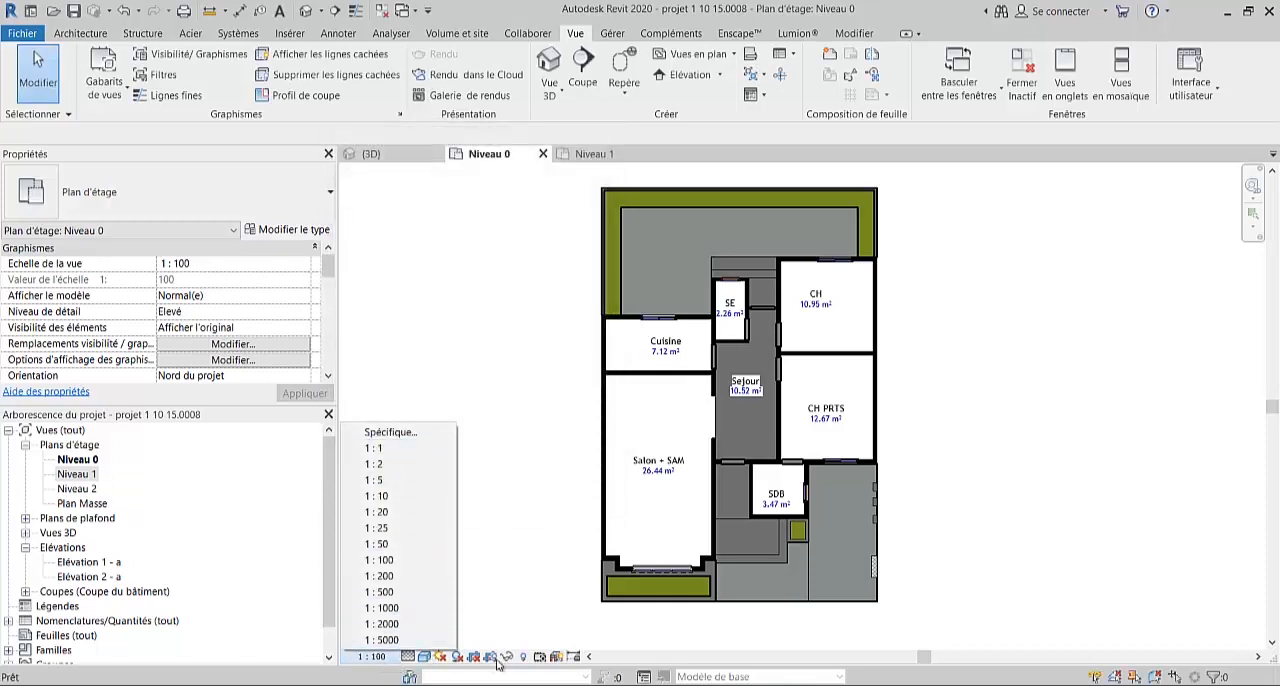
click(520, 596)
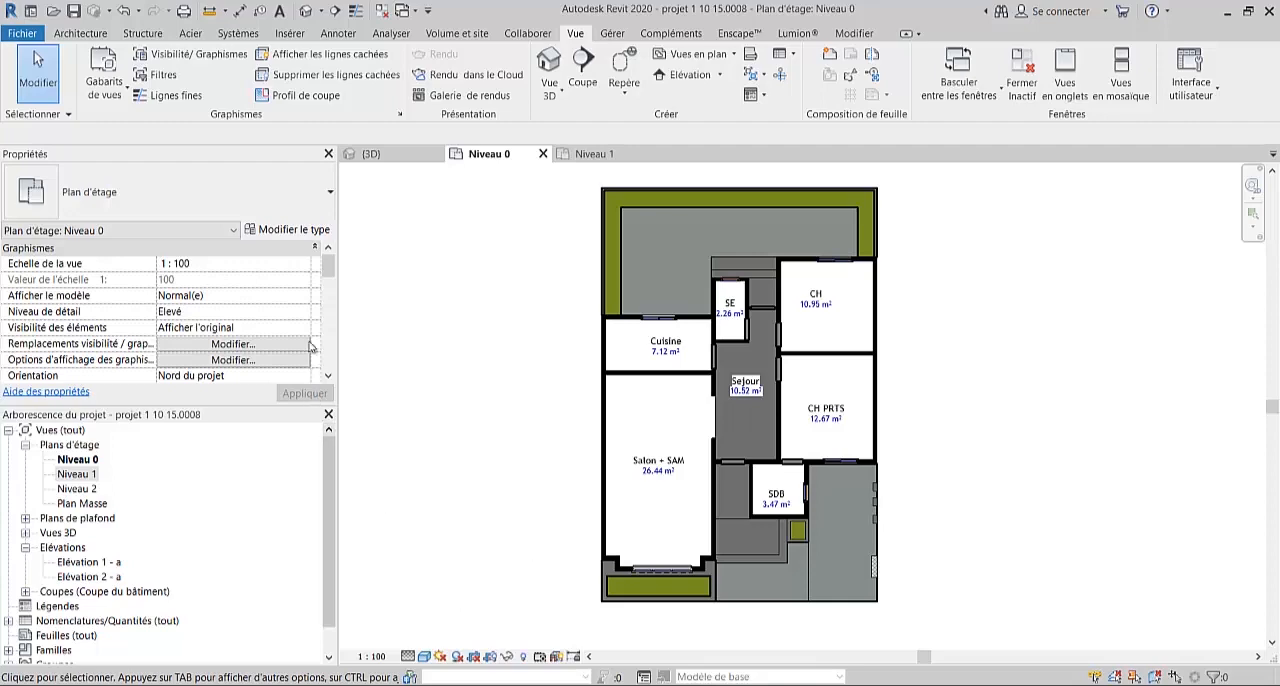
- Reopen the view template manager and inspect the shadow display options of the CLIENT template
click(115, 96)
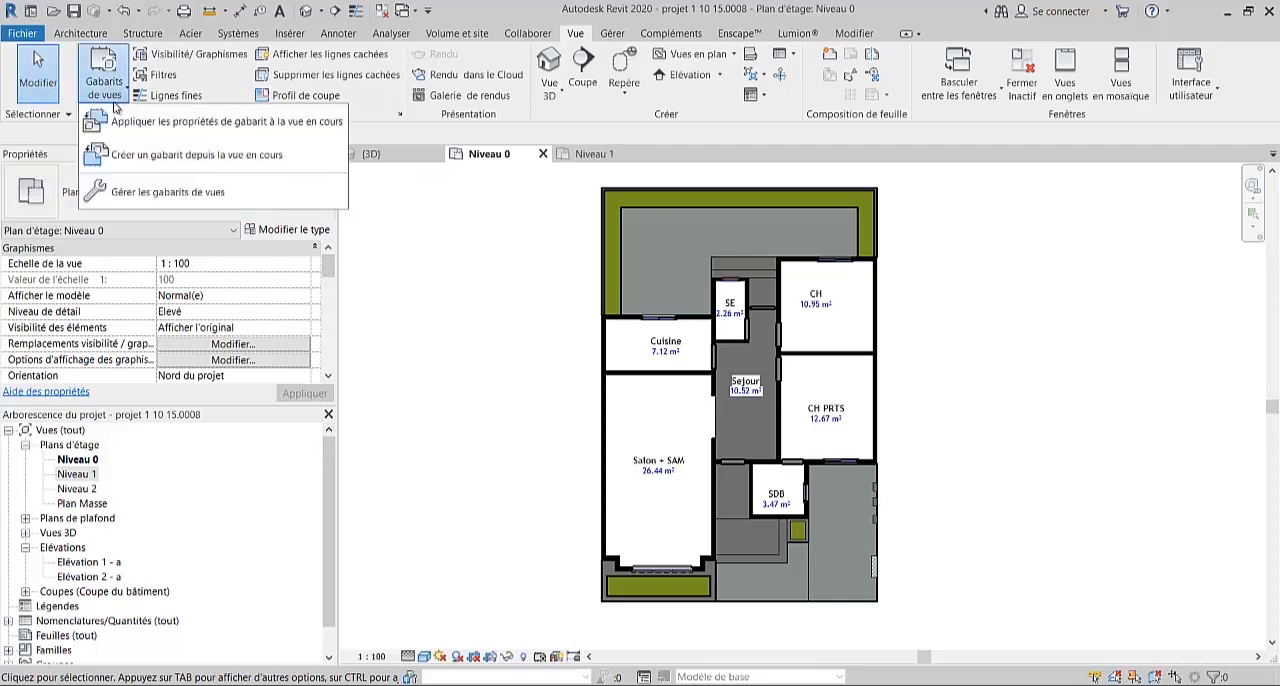
click(180, 189)
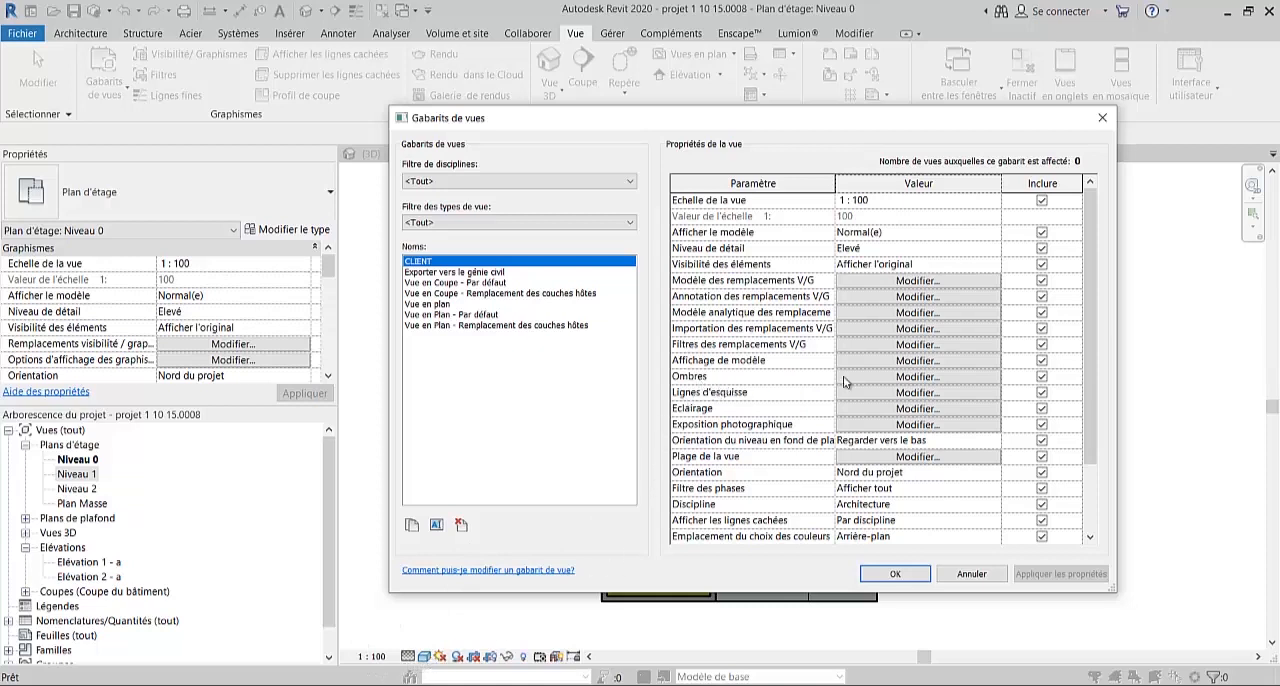
click(903, 378)
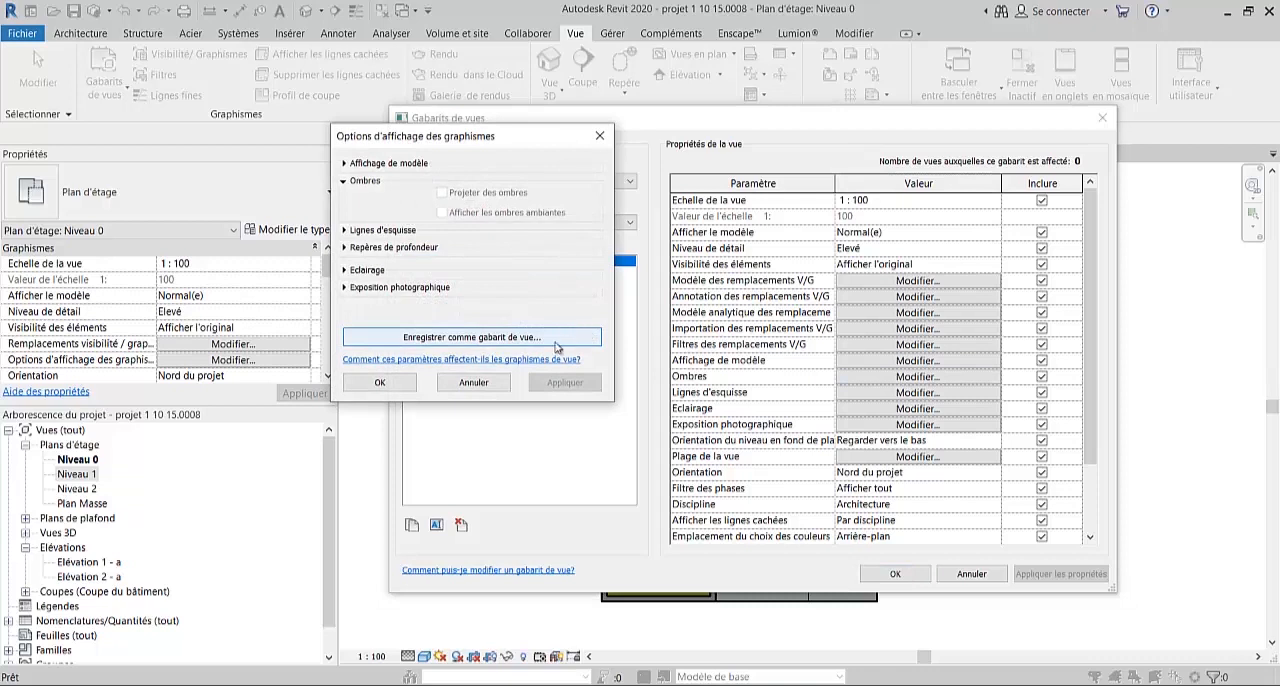
click(380, 382)
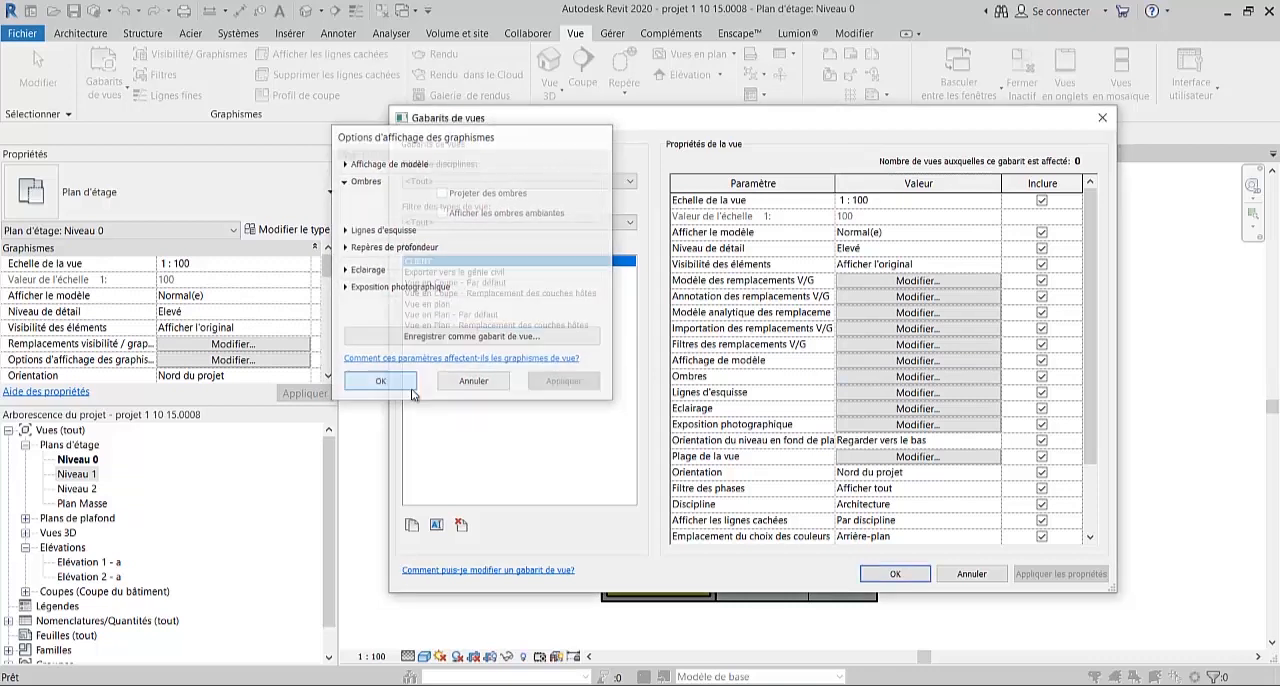
- Close the view template manager and compare the display of the Niveau 1 plan with the Niveau 0 plan
click(895, 575)
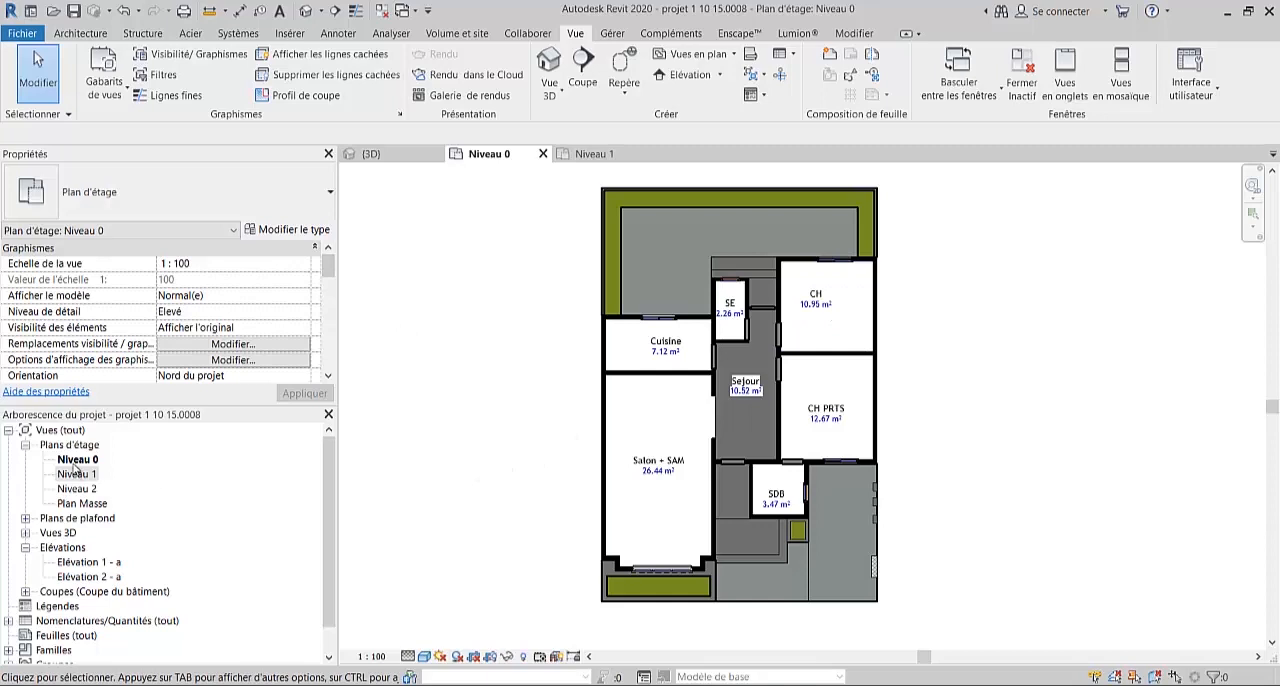
click(78, 461)
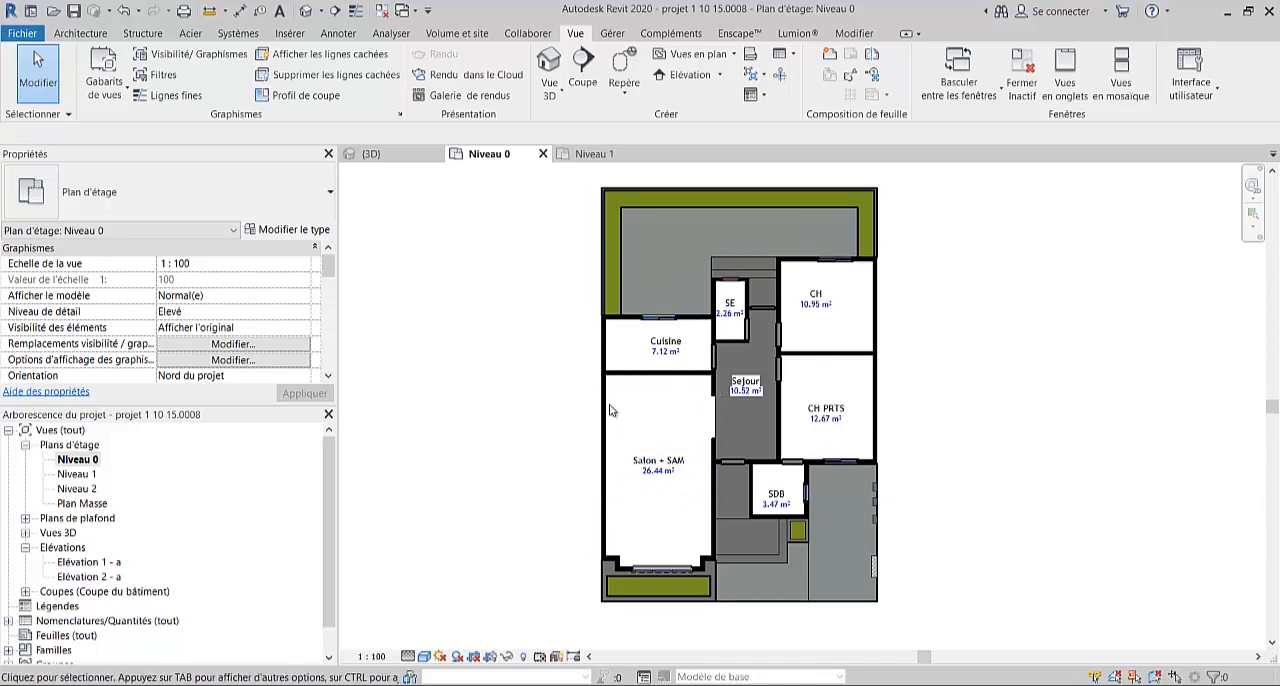
double_click(78, 475)
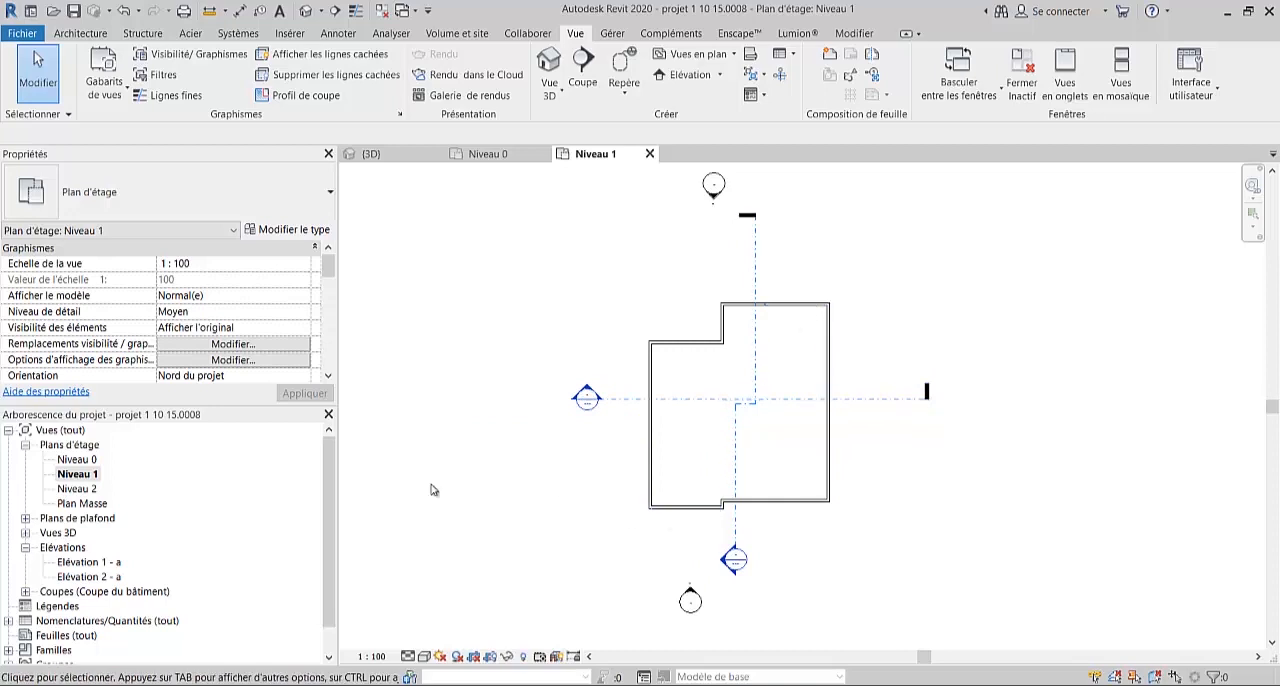
double_click(80, 460)
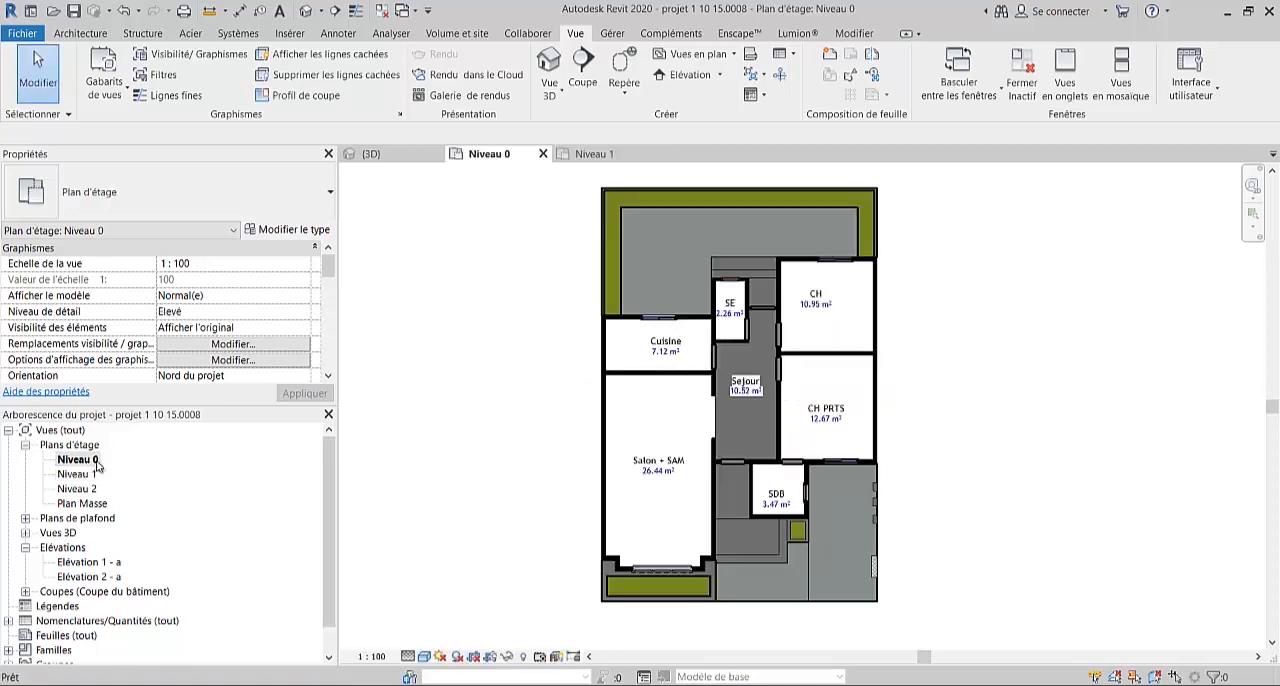
- Assign the CLIENT view template to the Niveau 0 floor plan
scroll(709, 503, down, 2)
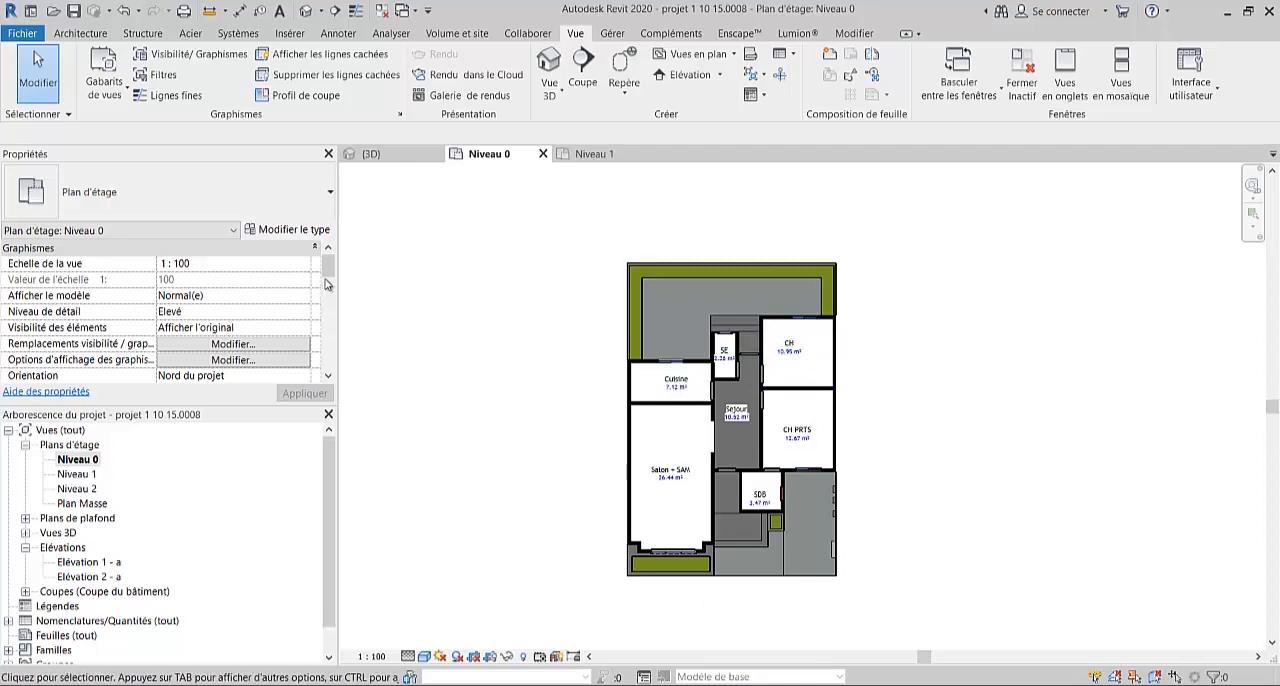
drag(327, 268, 328, 309)
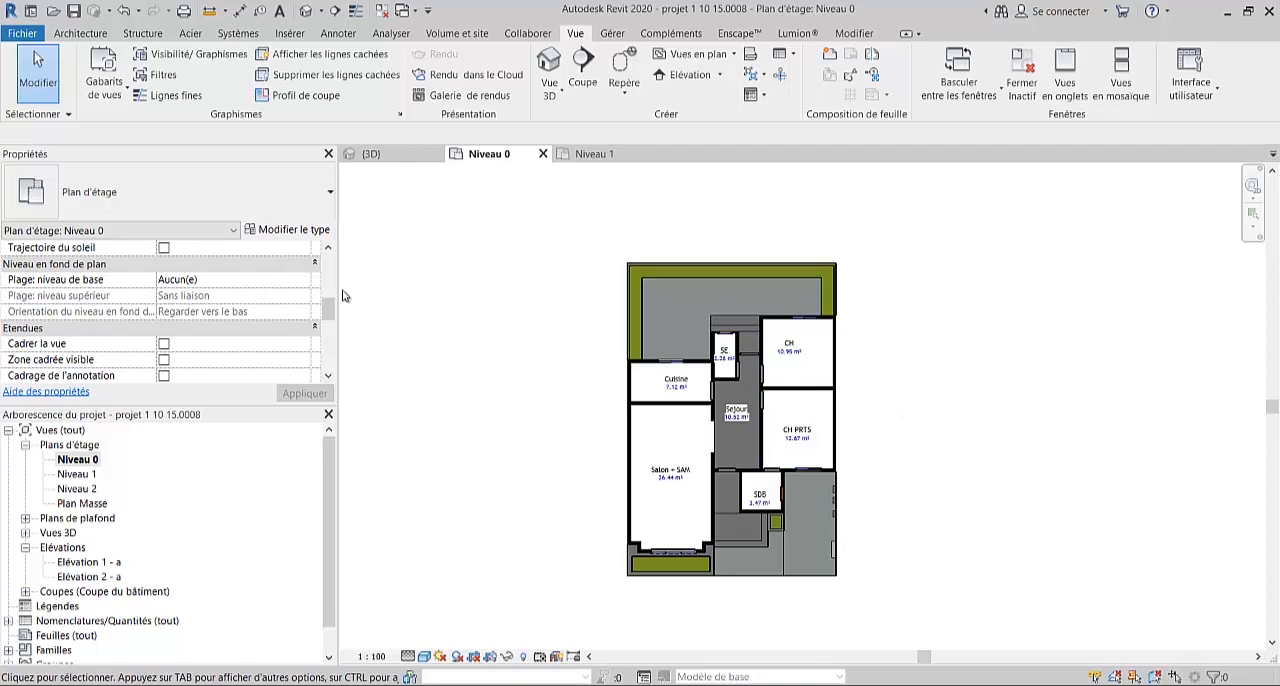
drag(333, 312, 323, 343)
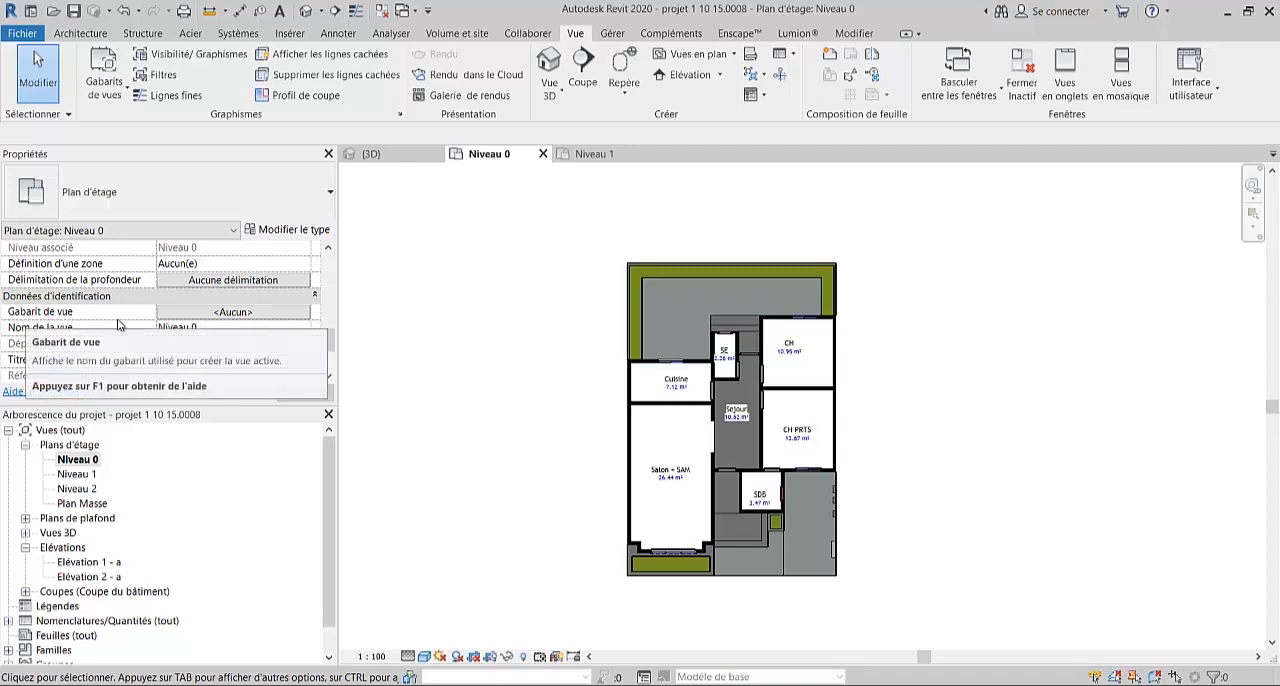
click(234, 313)
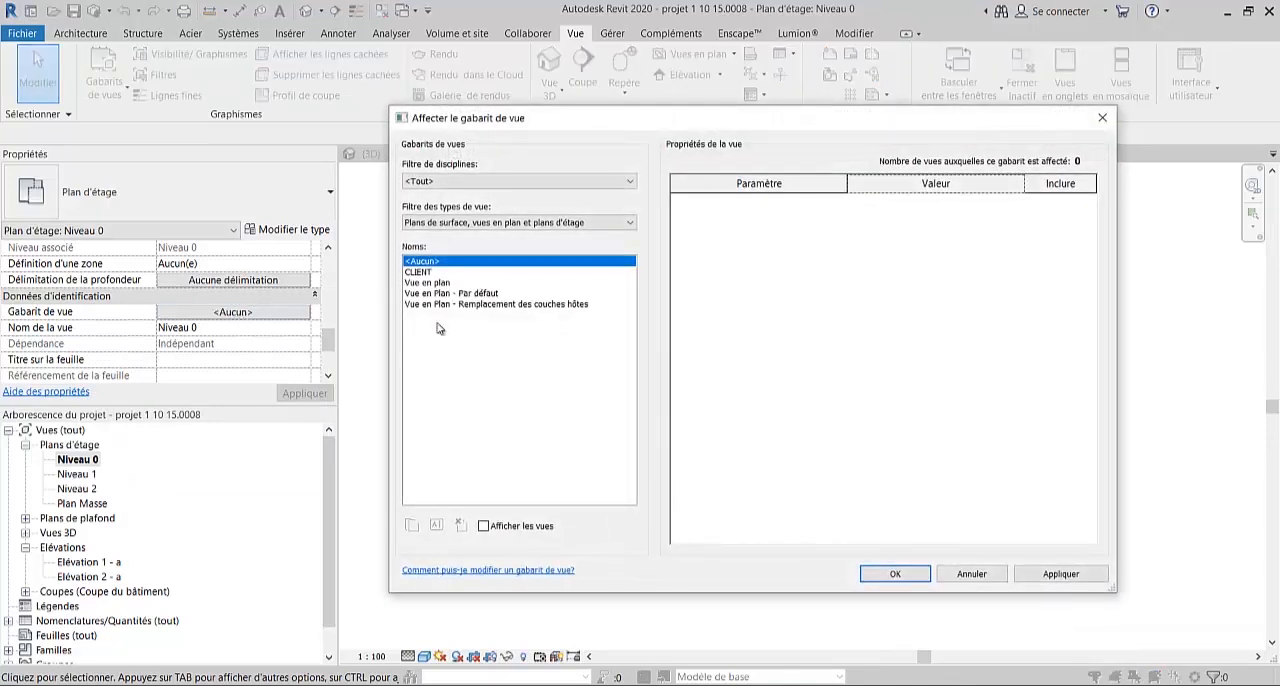
click(421, 272)
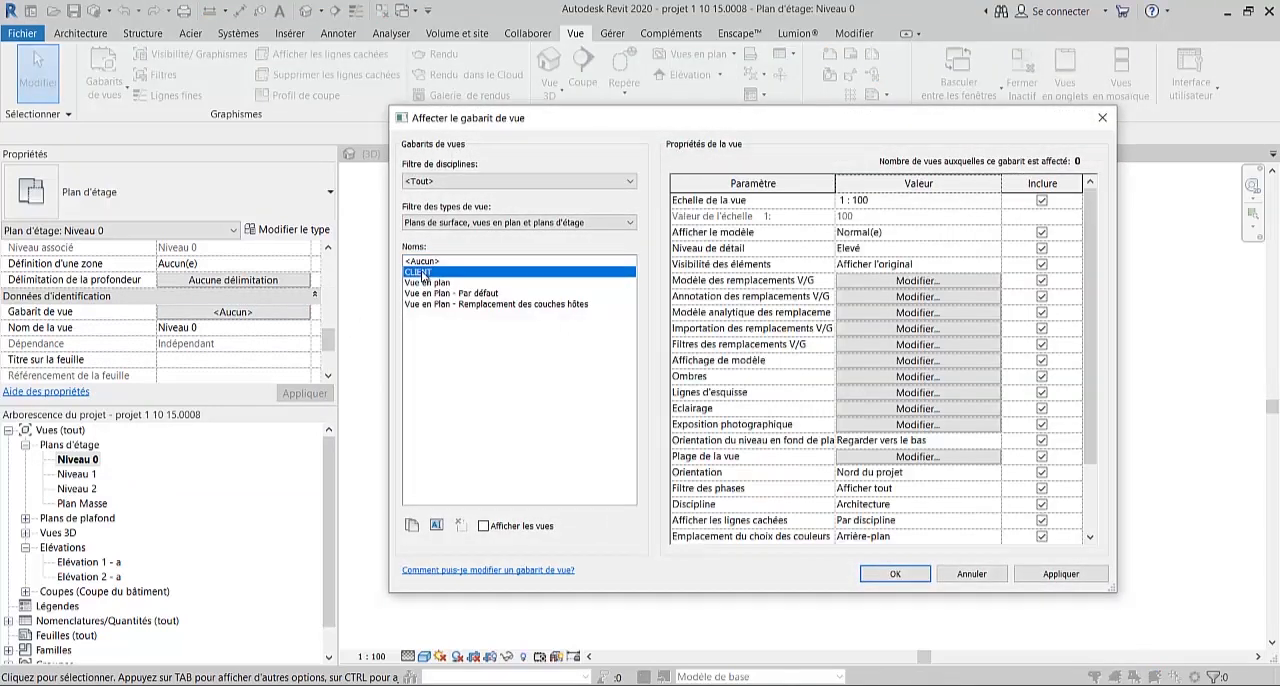
click(895, 575)
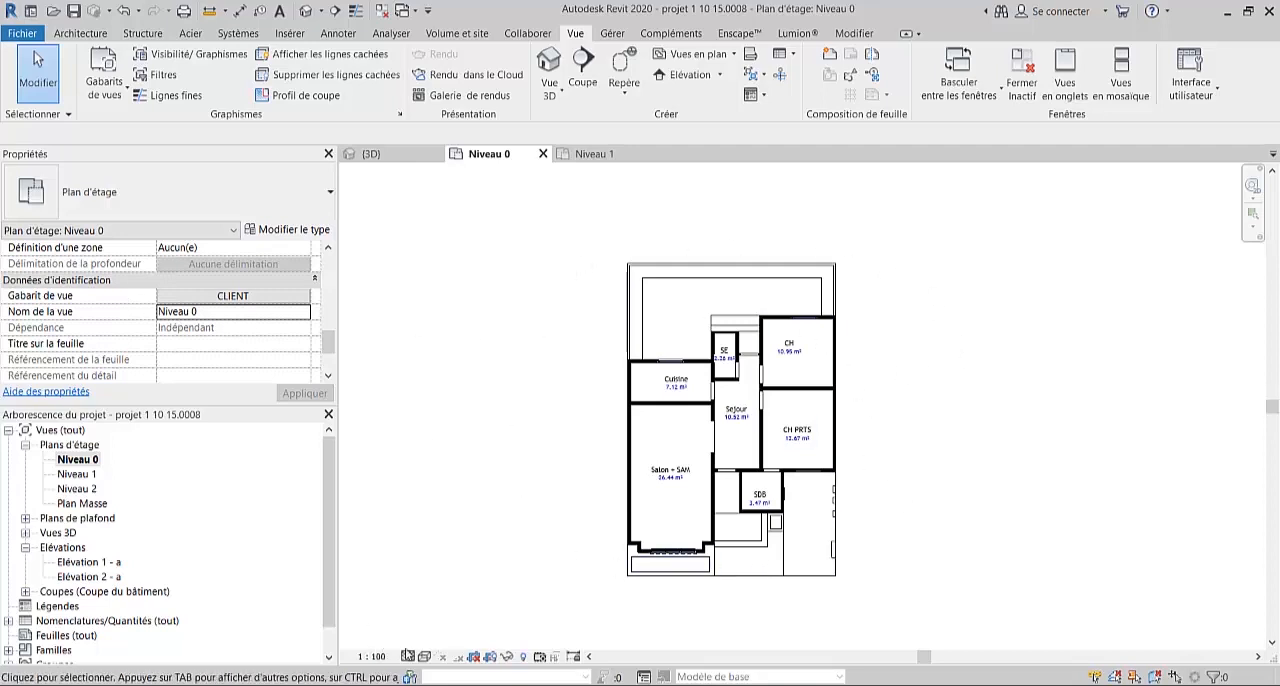
- Check whether the visual style and scale of the Niveau 0 plan can still be changed under the assigned template
click(424, 656)
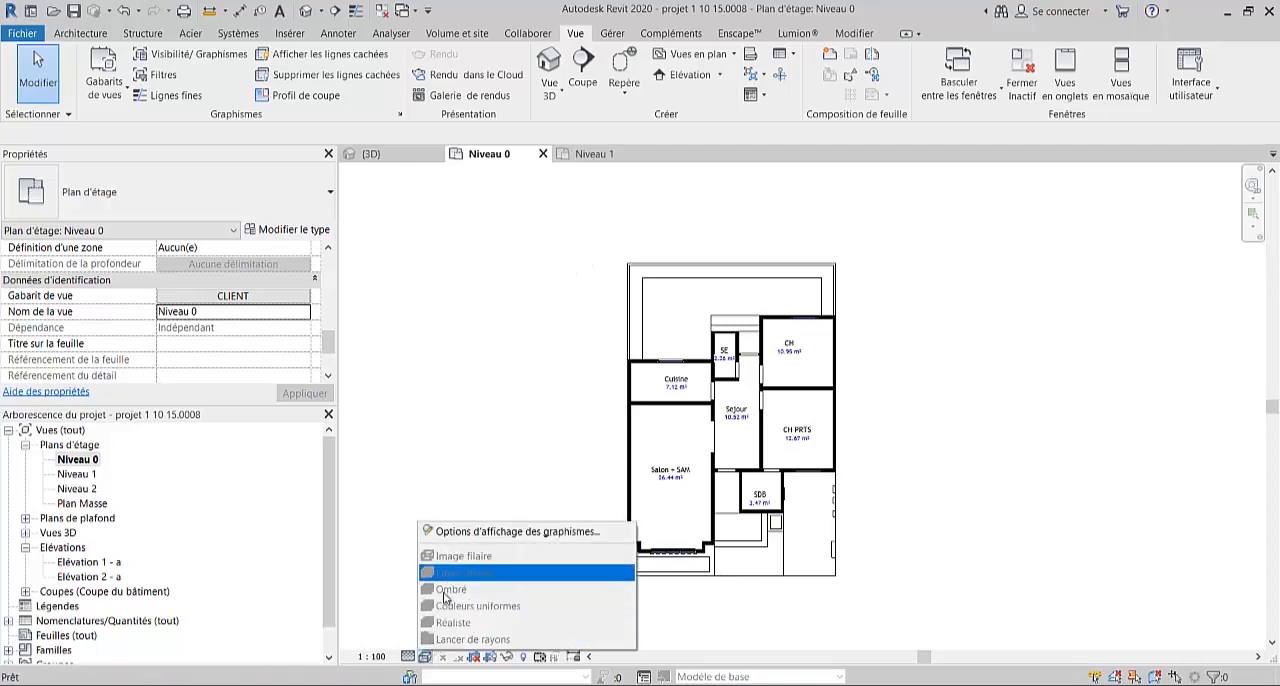
click(372, 657)
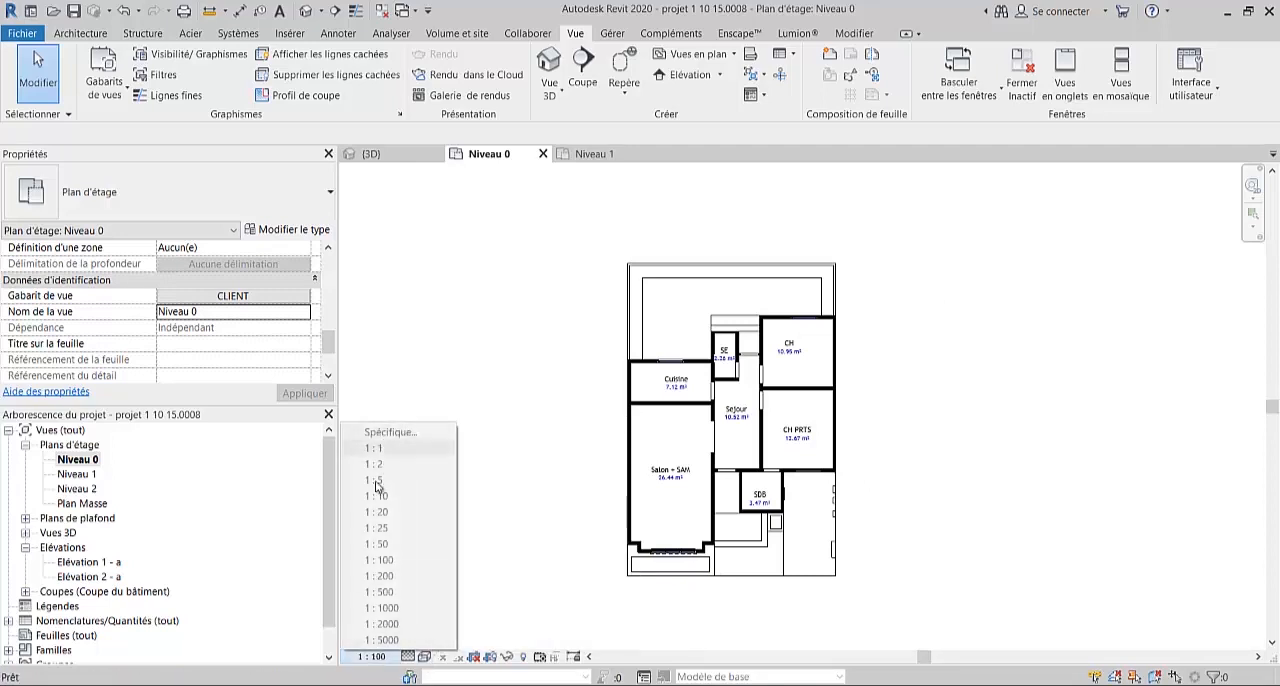
click(424, 657)
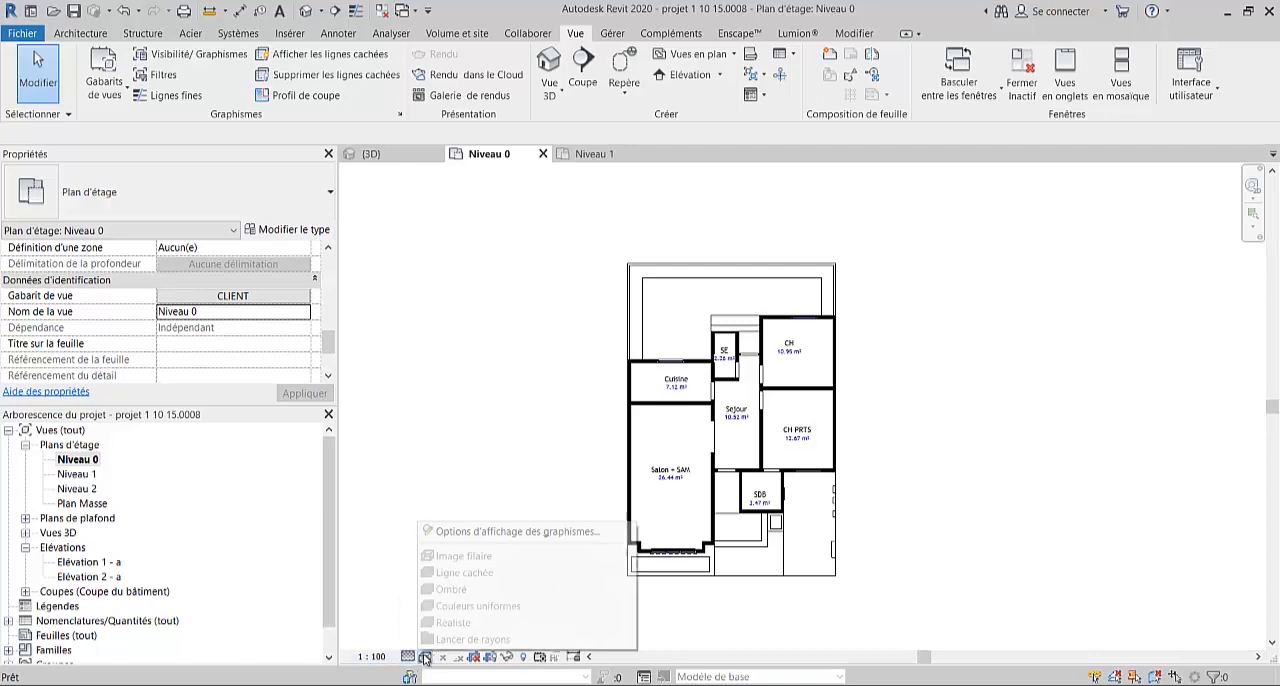
click(446, 428)
click(422, 658)
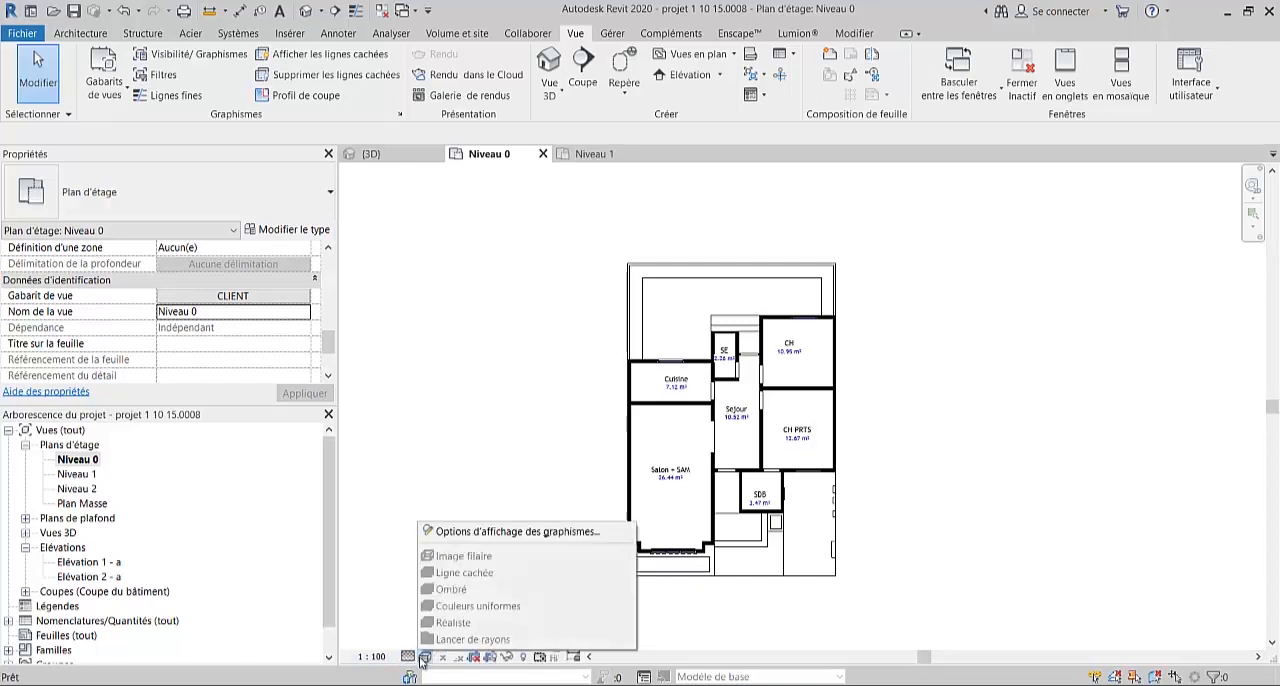
click(423, 451)
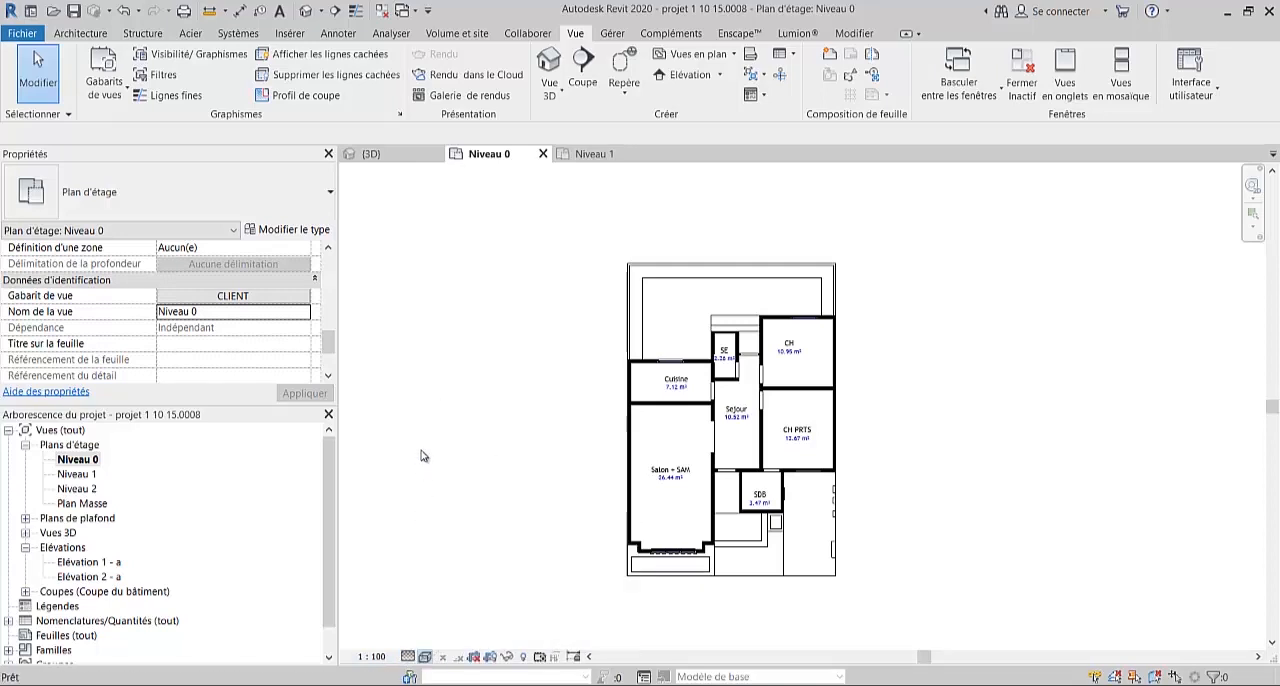
click(394, 656)
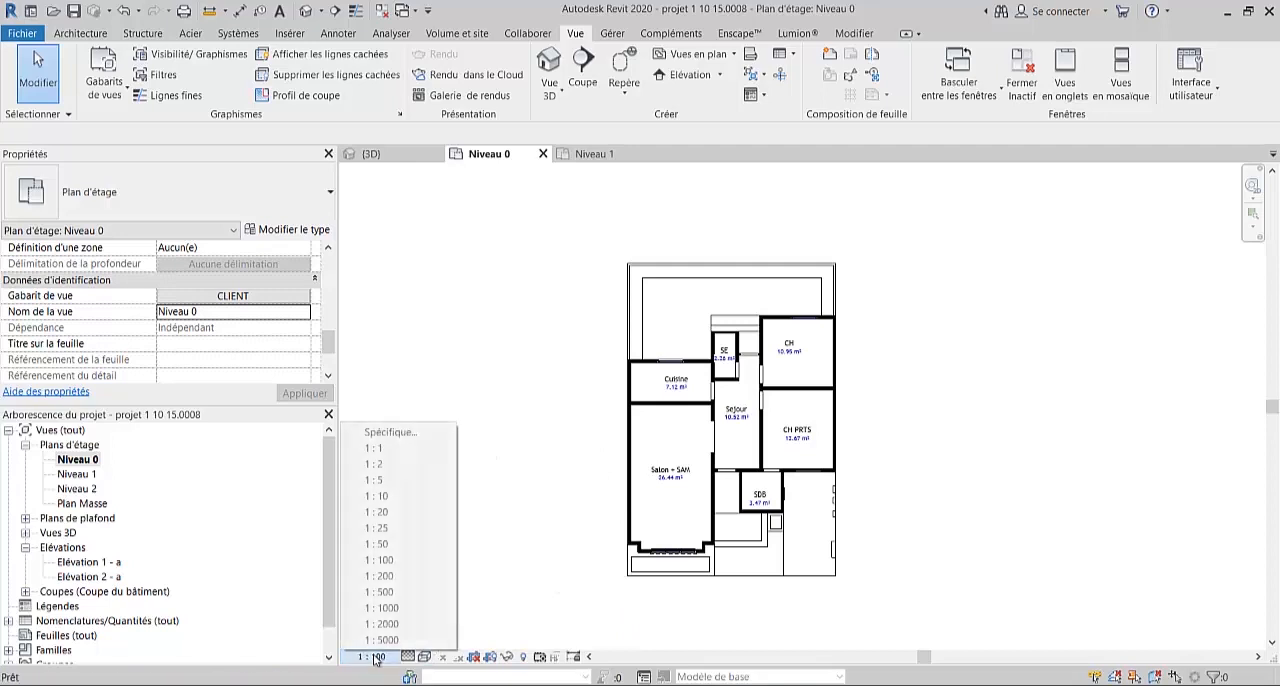
click(589, 437)
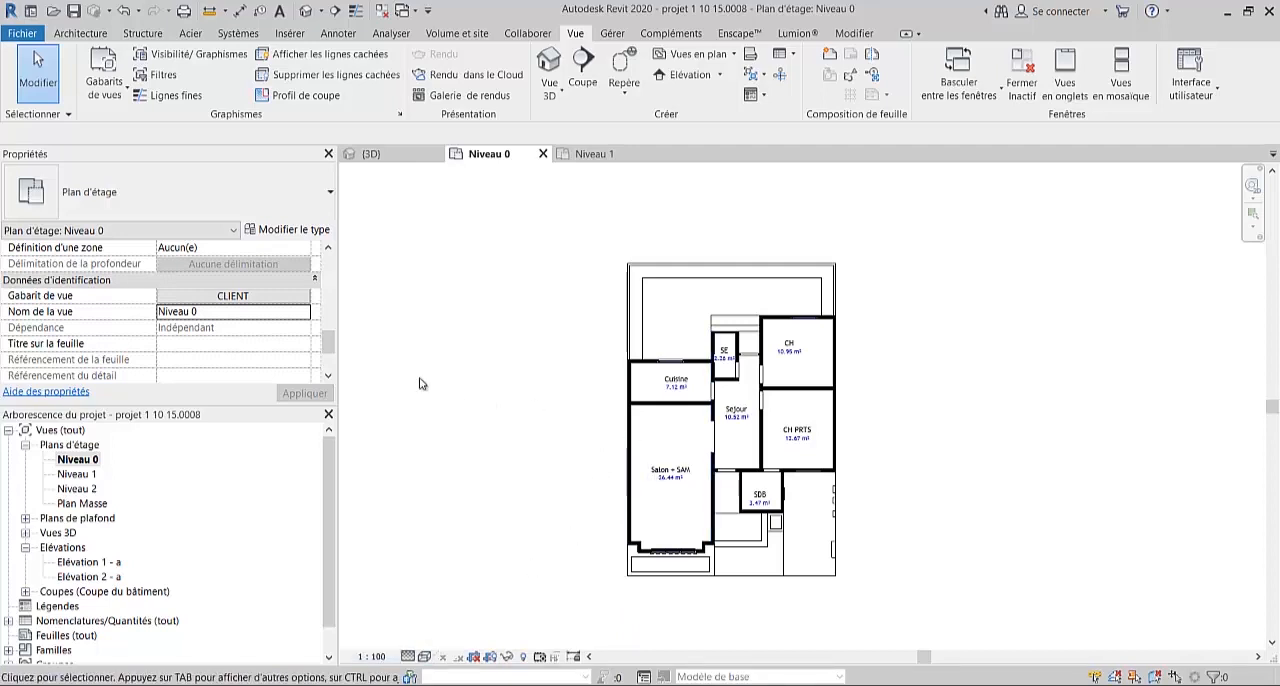
- Set the model display style of the CLIENT view template to Ombré and save the template
click(106, 88)
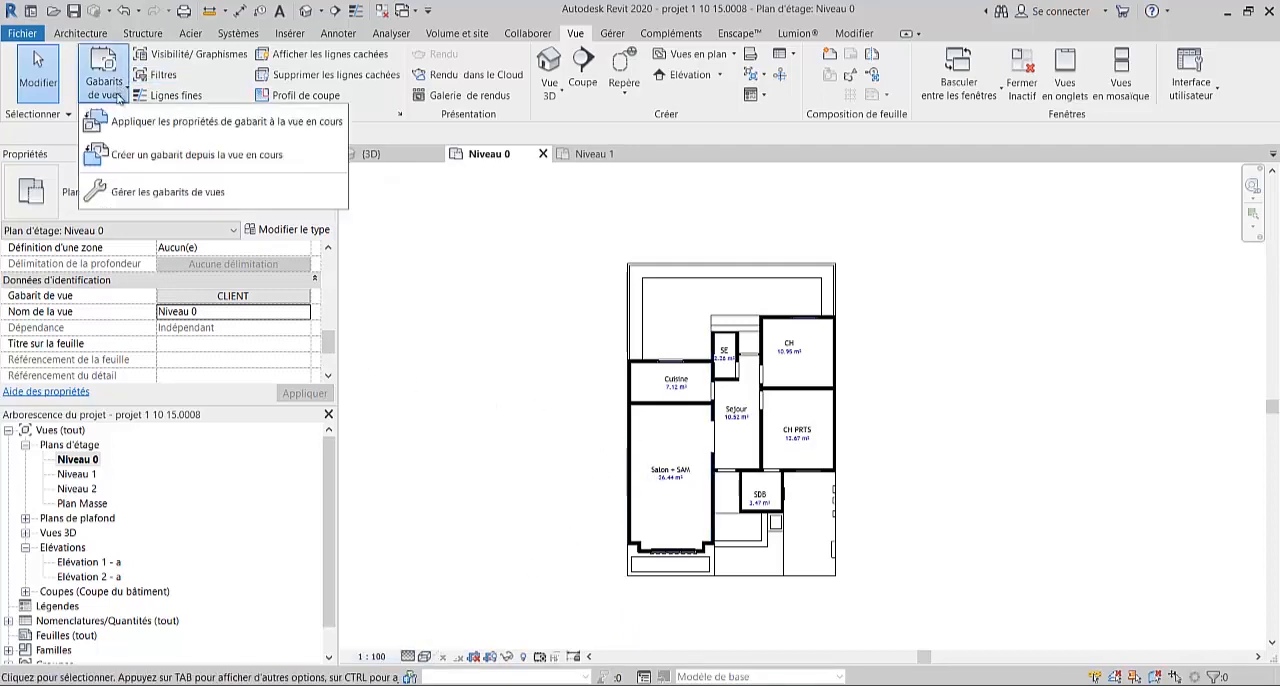
click(160, 192)
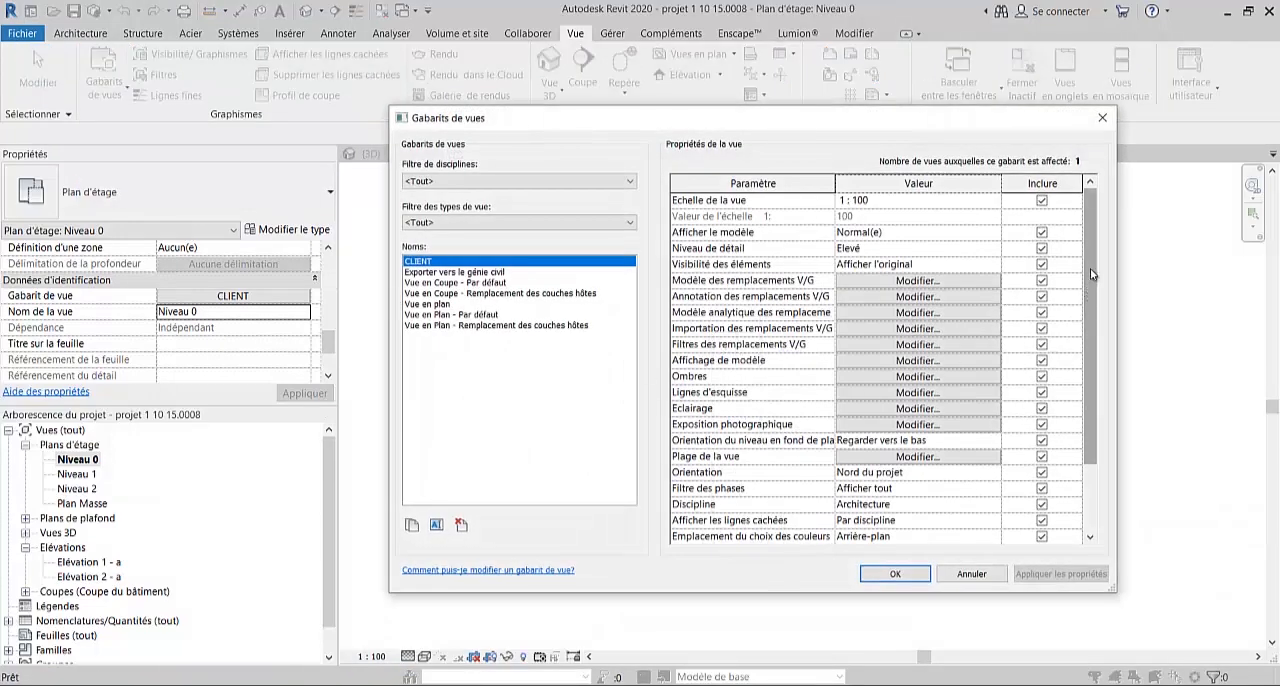
drag(1092, 285, 1092, 327)
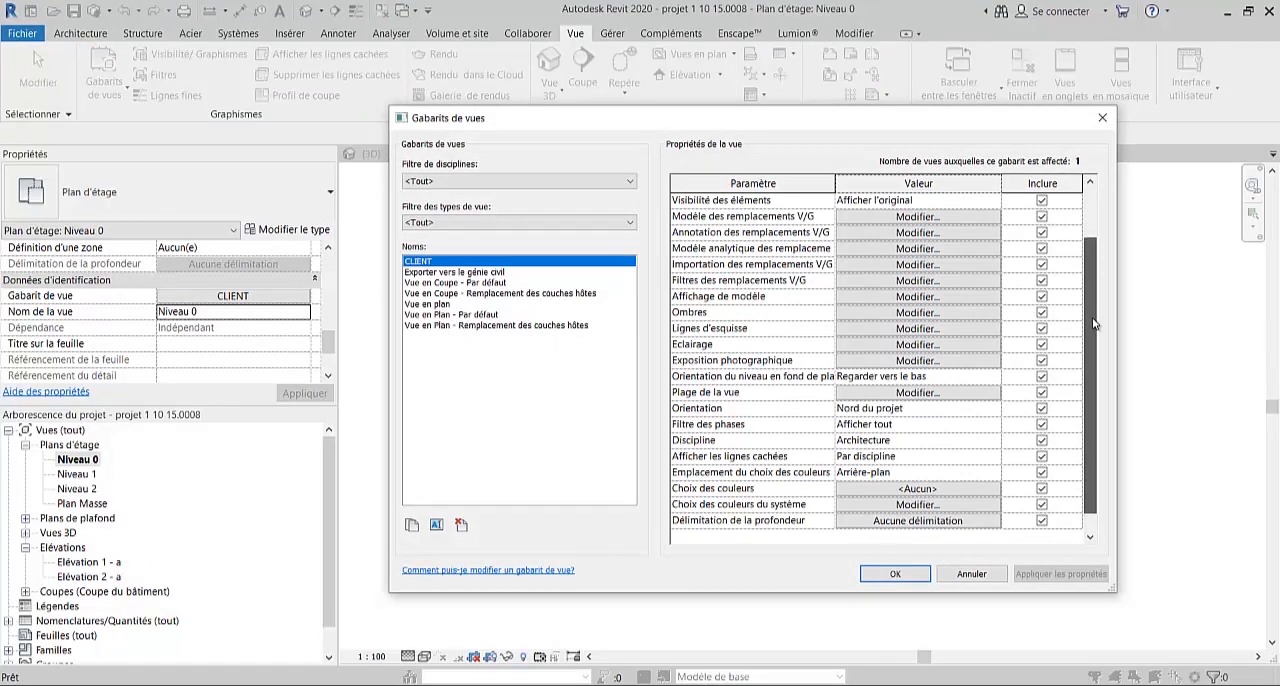
drag(1087, 337, 1076, 253)
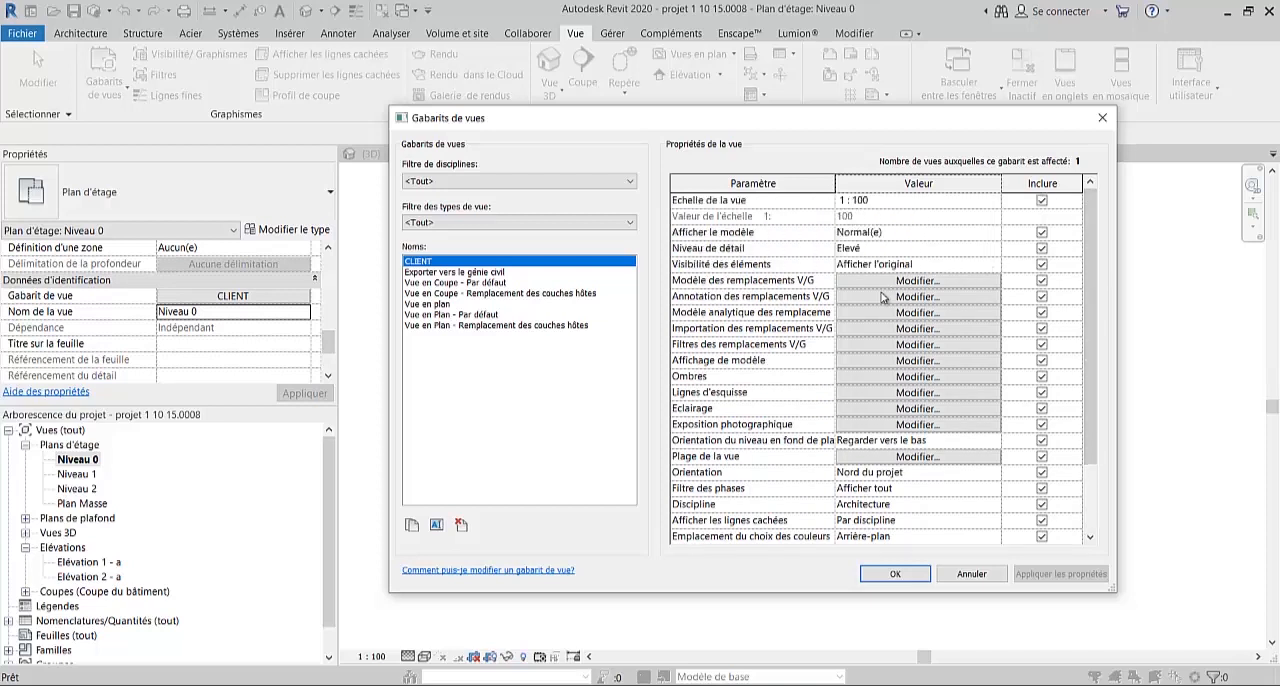
click(900, 361)
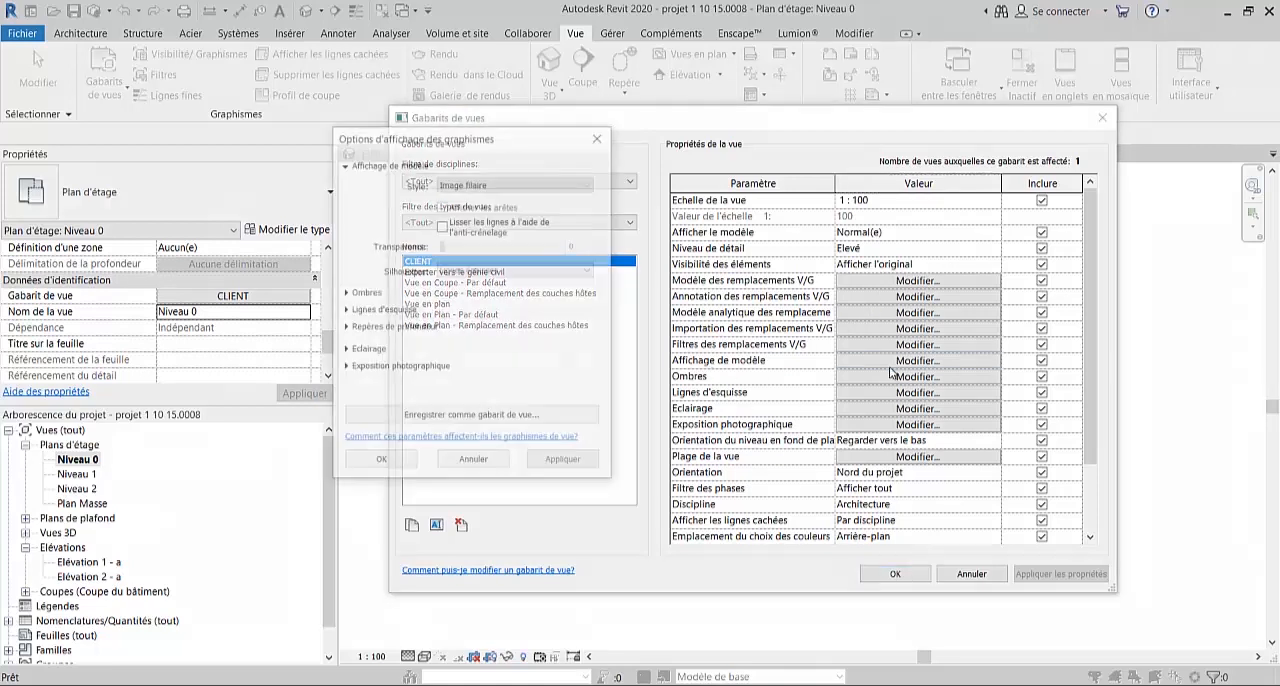
click(525, 184)
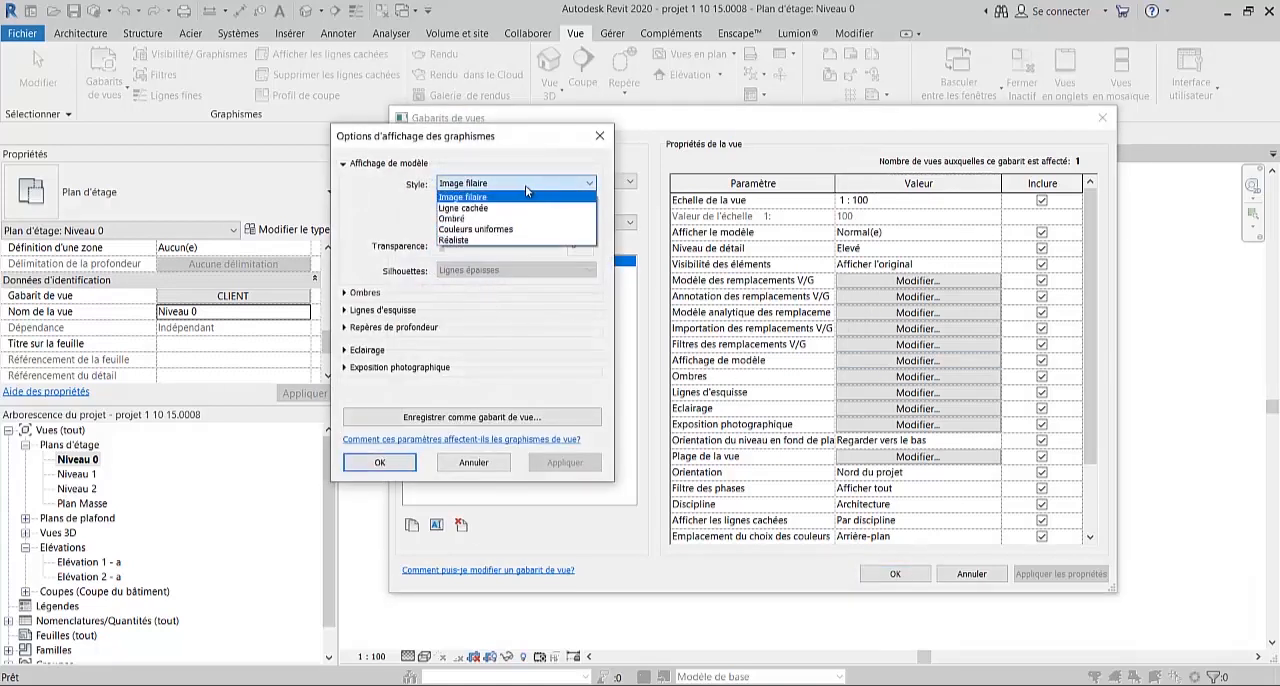
click(445, 219)
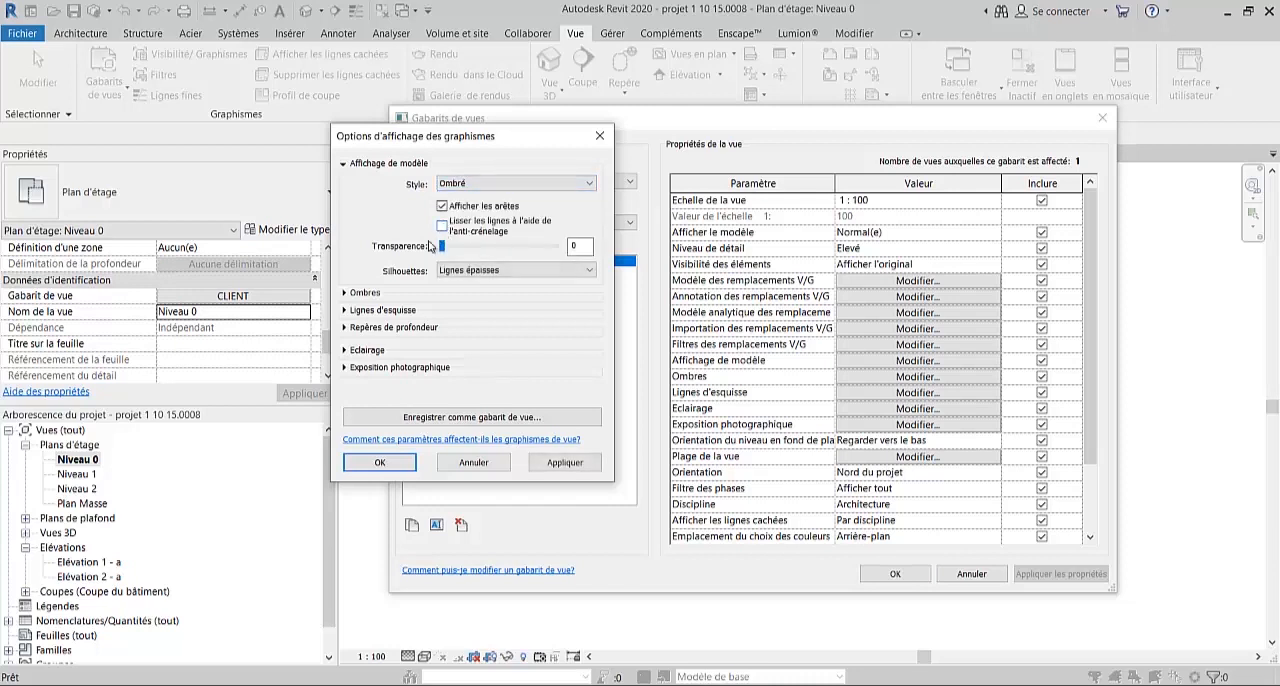
click(349, 294)
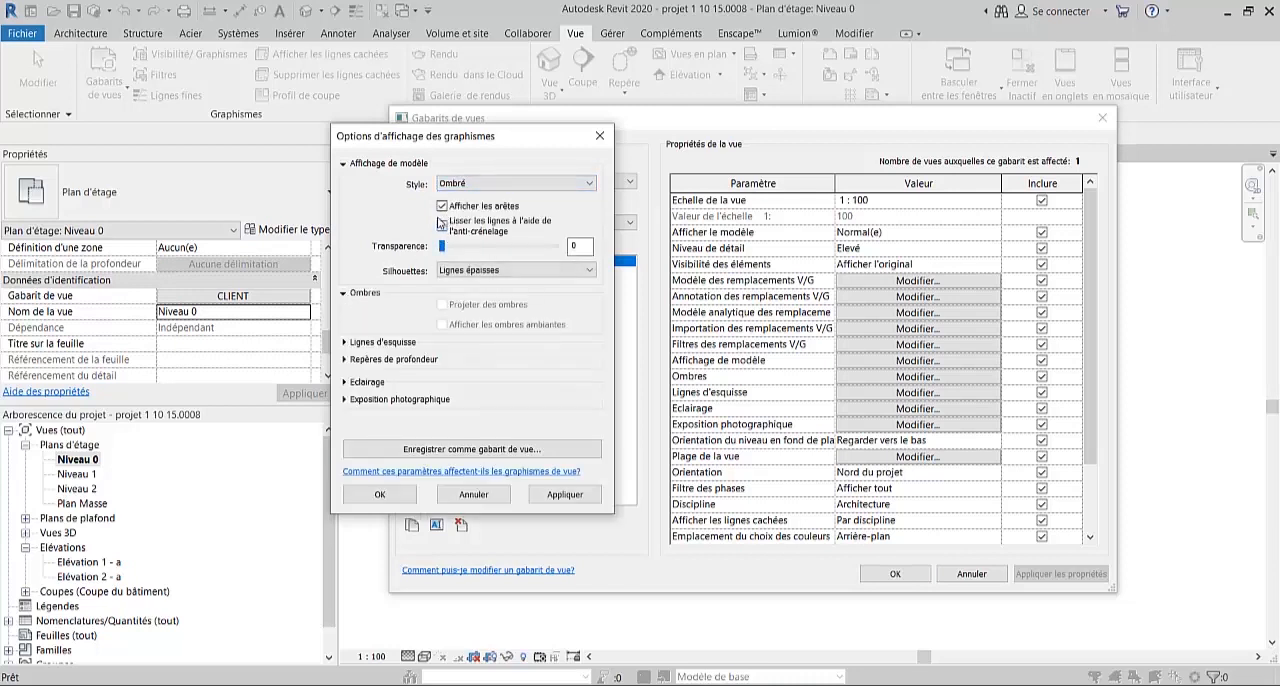
click(478, 186)
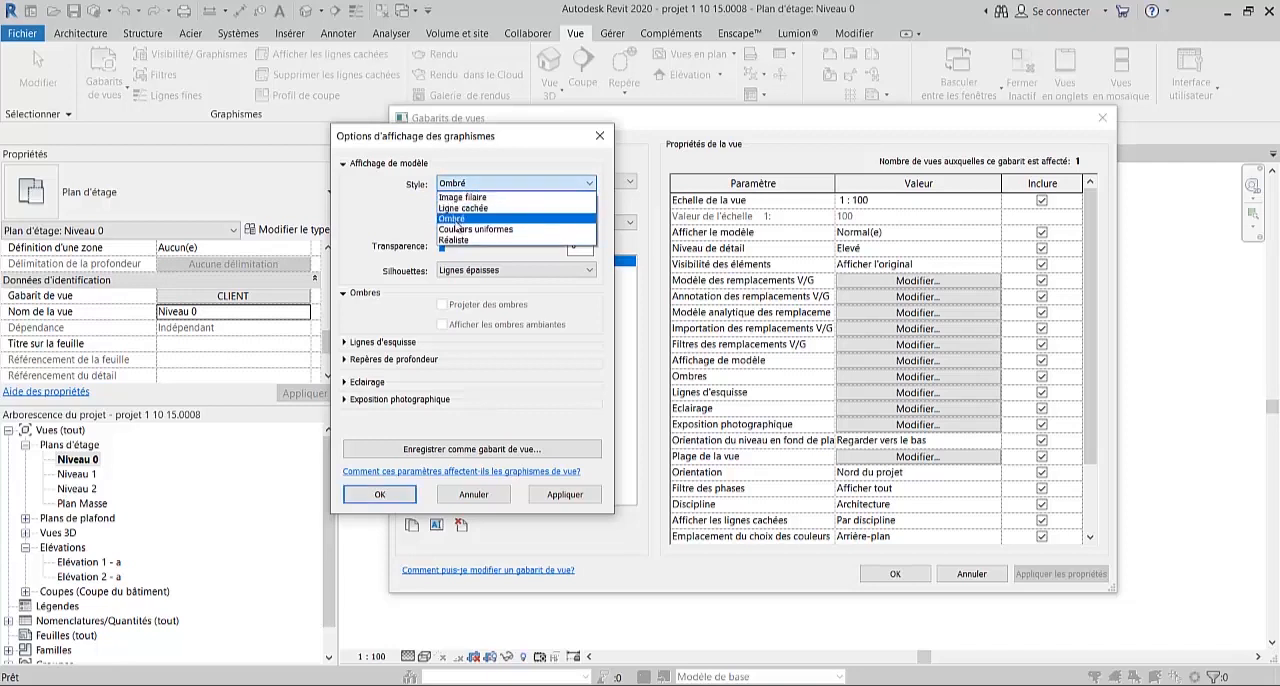
click(453, 219)
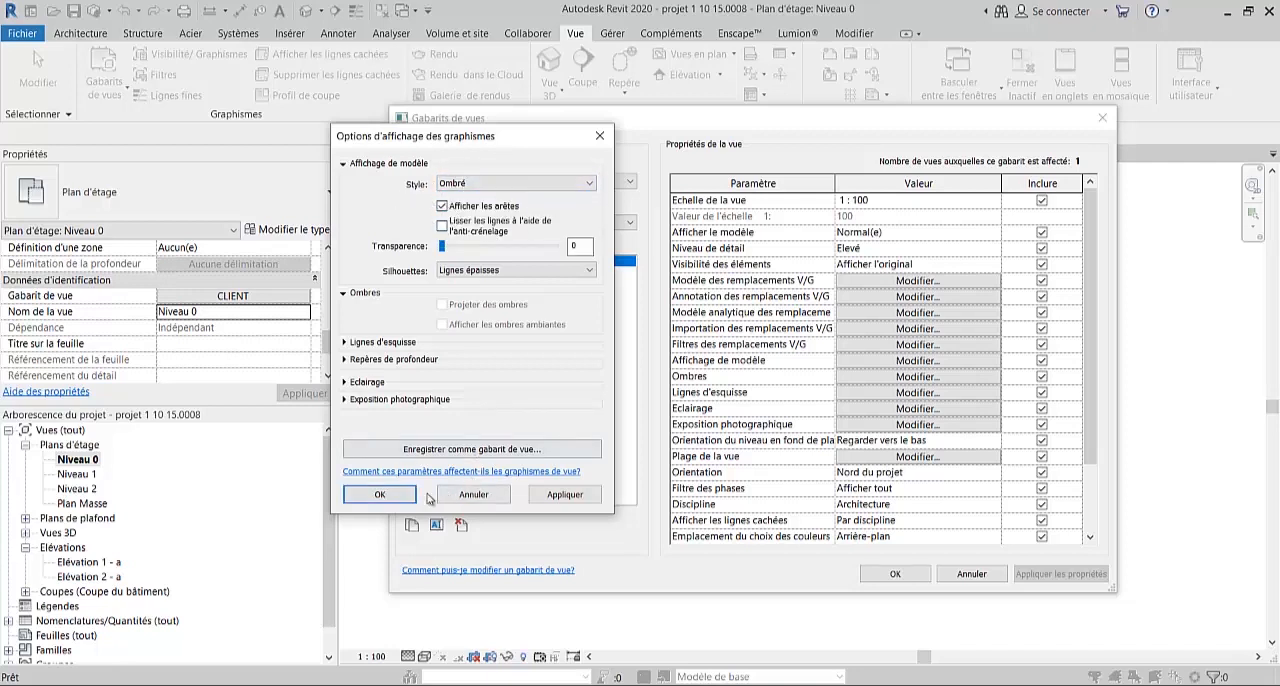
click(379, 494)
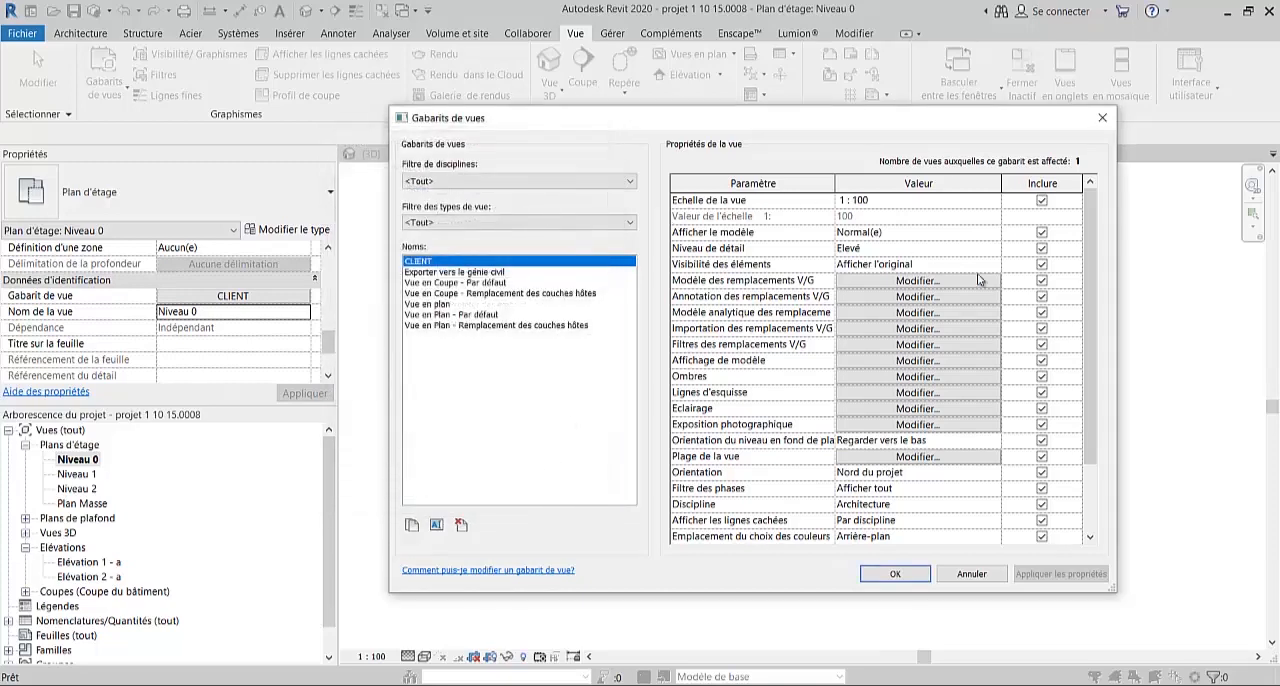
click(896, 574)
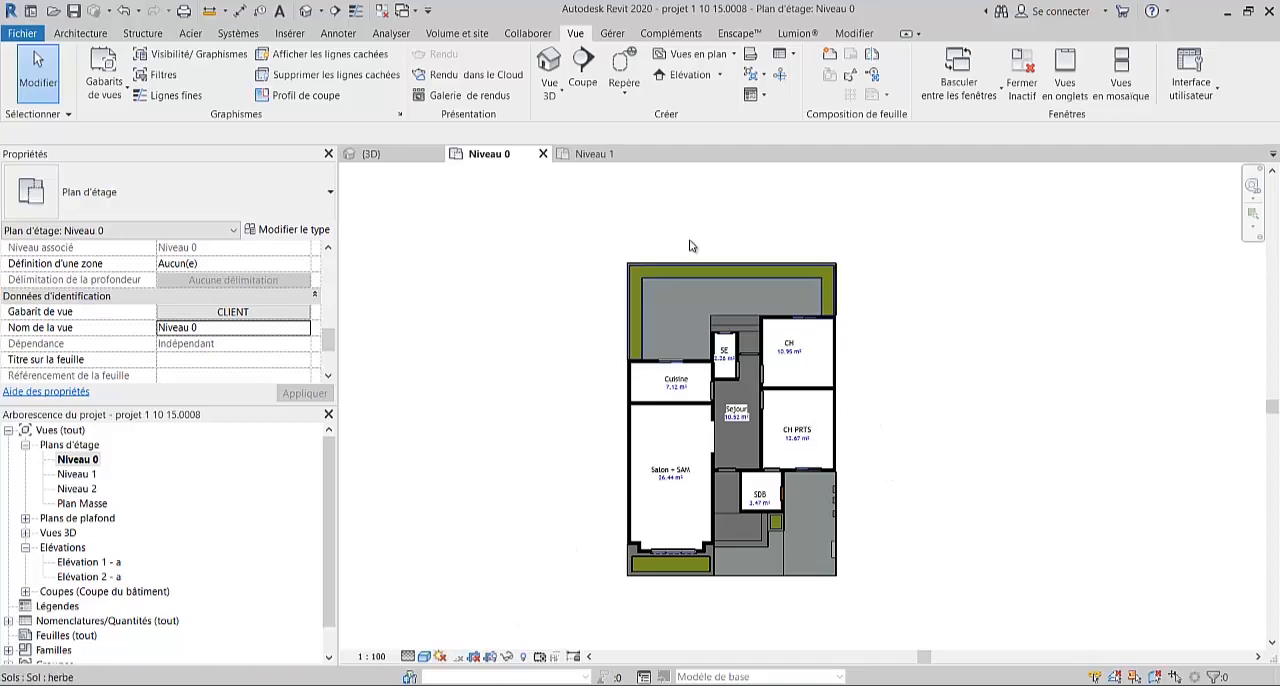
- Check the template assigned to the Niveau 0 plan and the availability of its visual styles
click(207, 316)
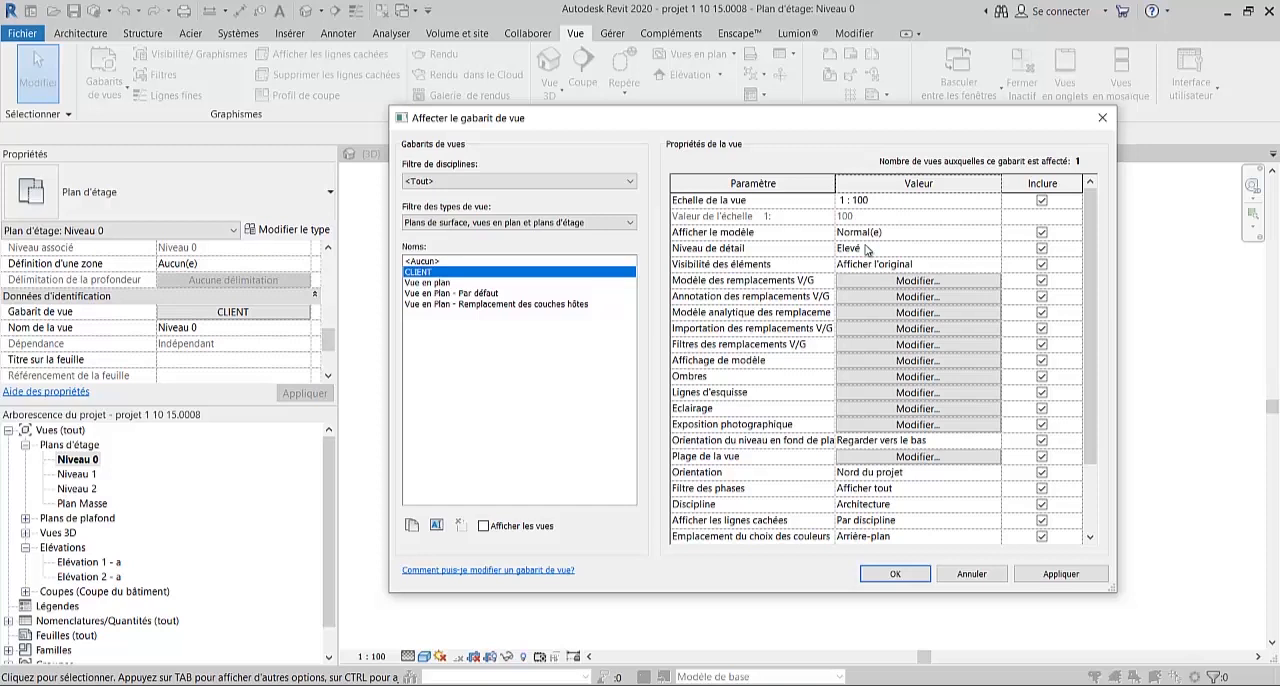
click(895, 575)
click(424, 656)
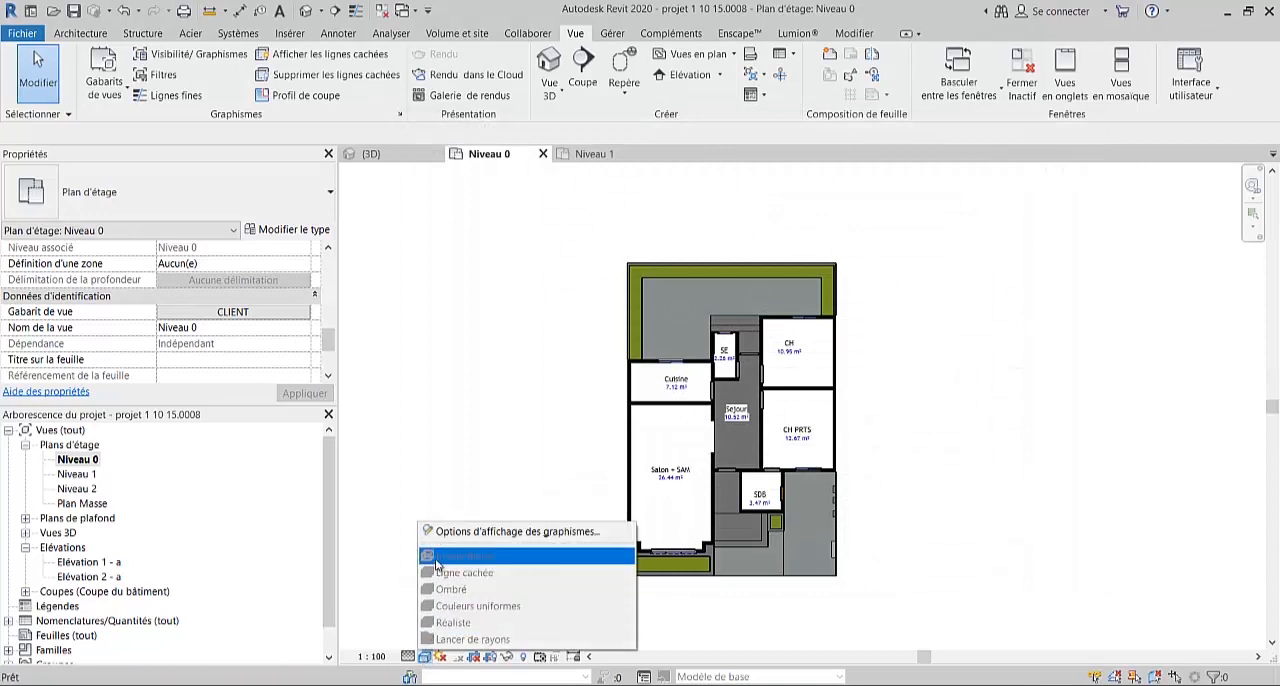
click(585, 339)
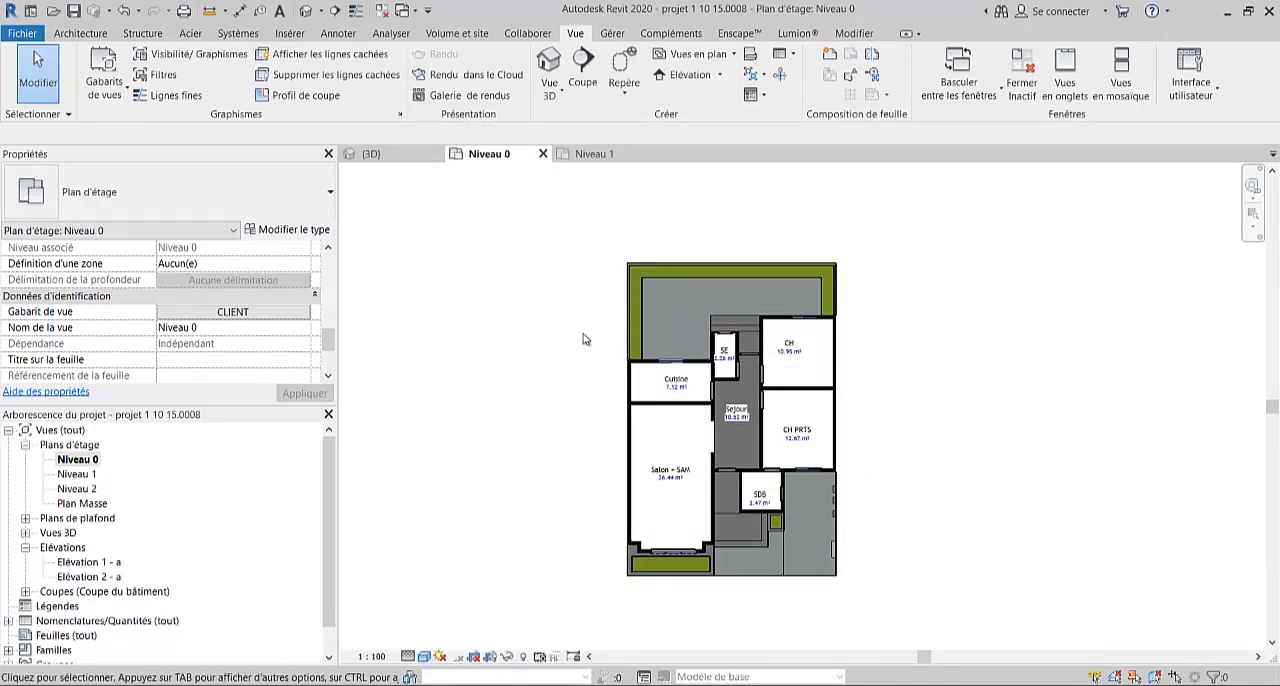
- Open the Niveau 1 floor plan and assign the CLIENT view template to it
double_click(78, 476)
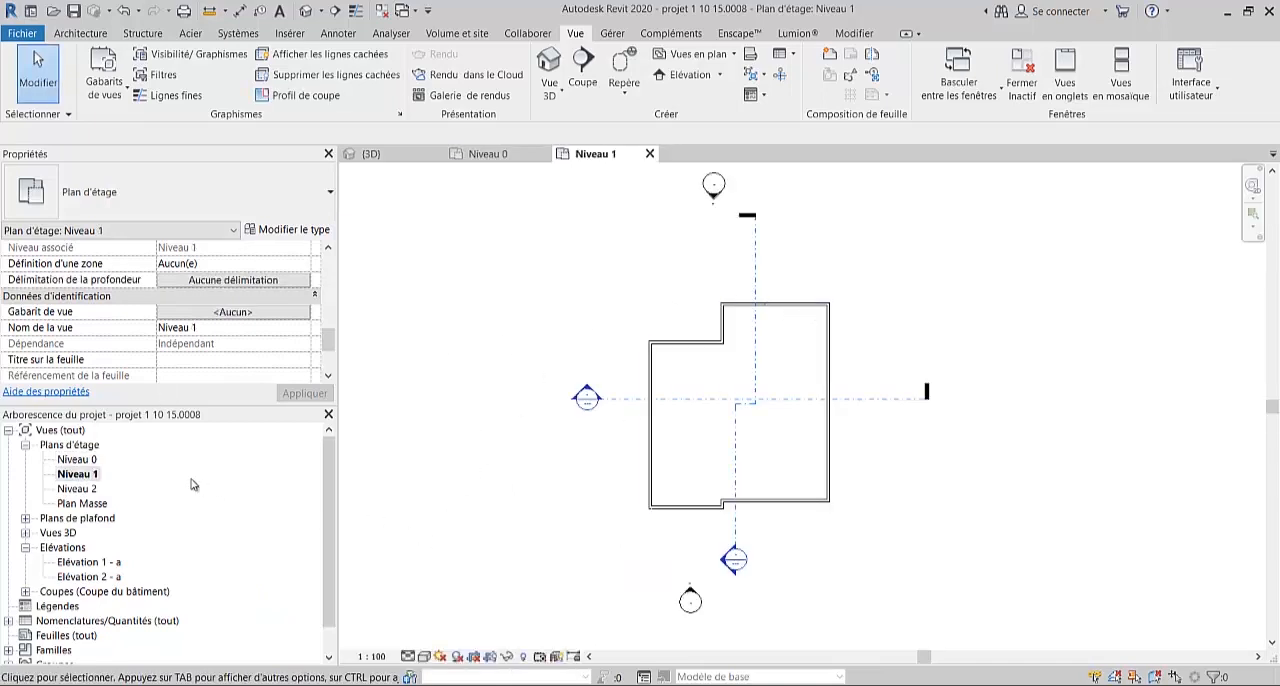
click(257, 313)
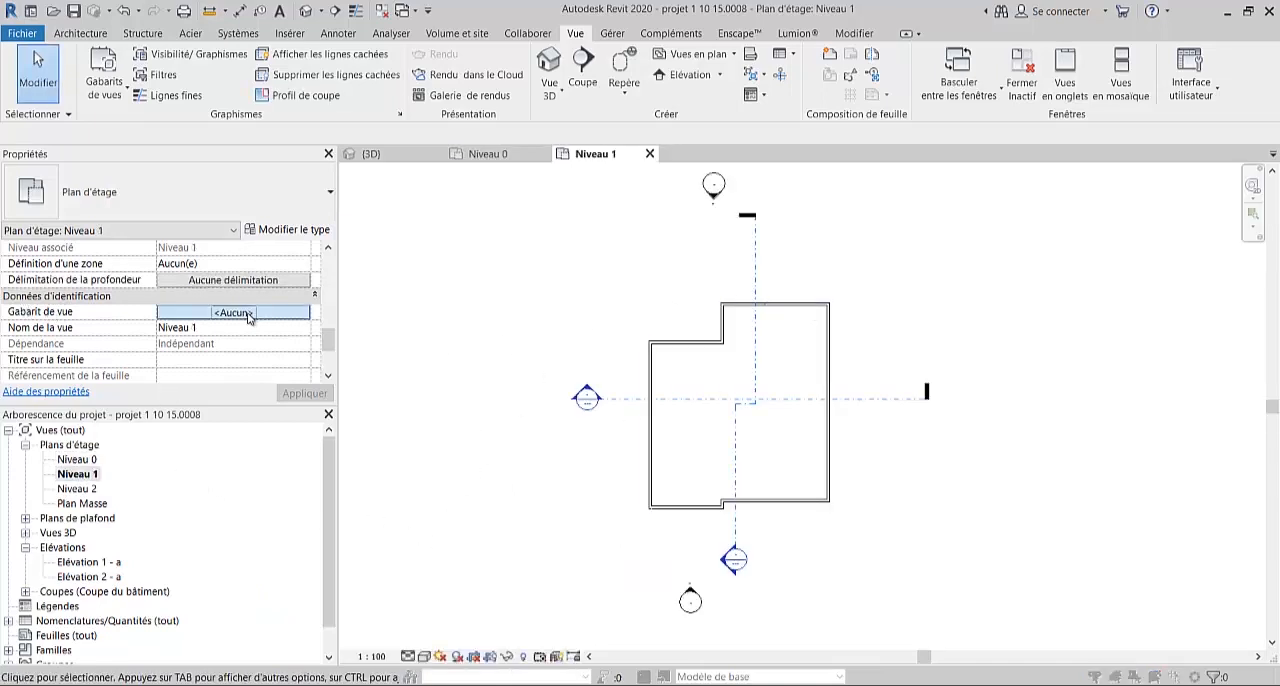
click(418, 273)
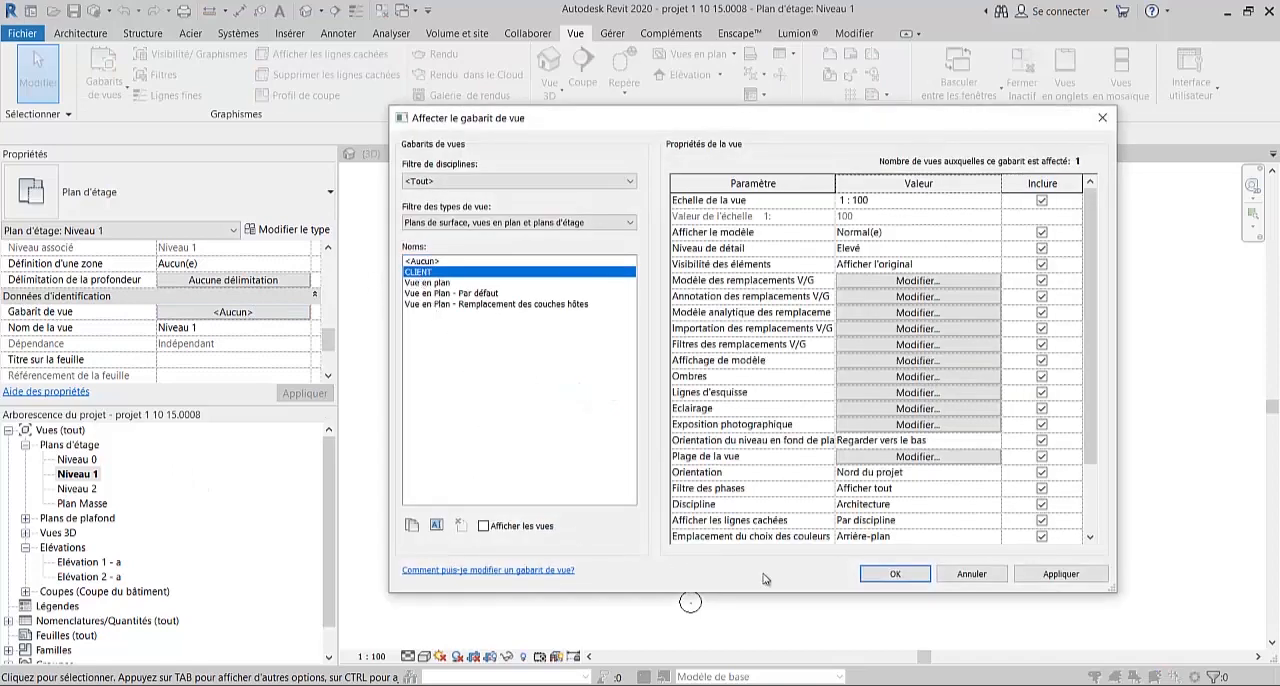
click(895, 574)
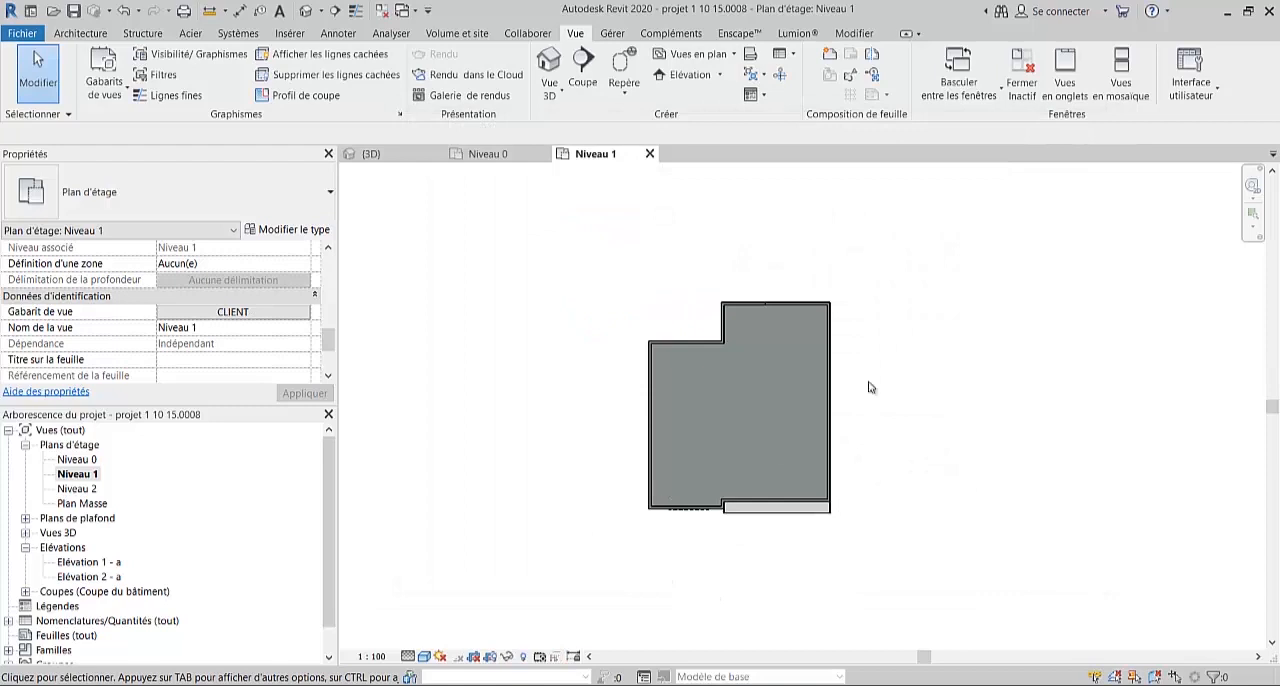
scroll(696, 359, up, 2)
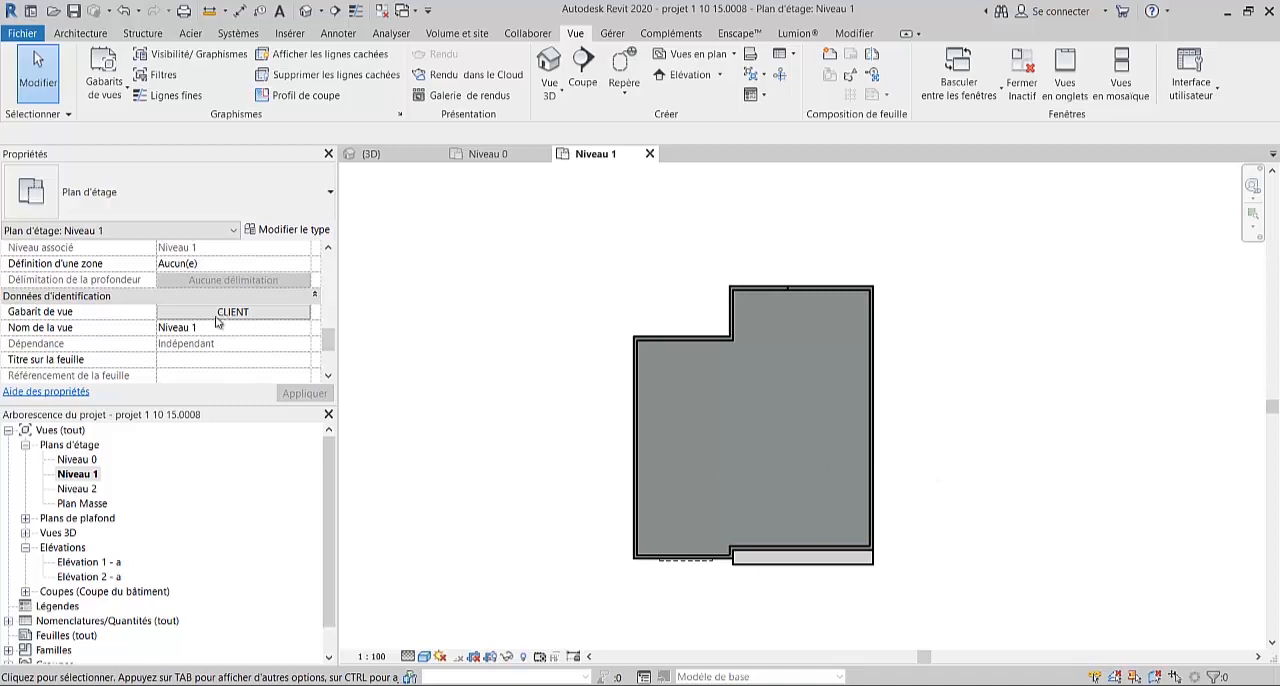
- Return to the Niveau 0 floor plan and examine its rooms and floors up close
double_click(90, 461)
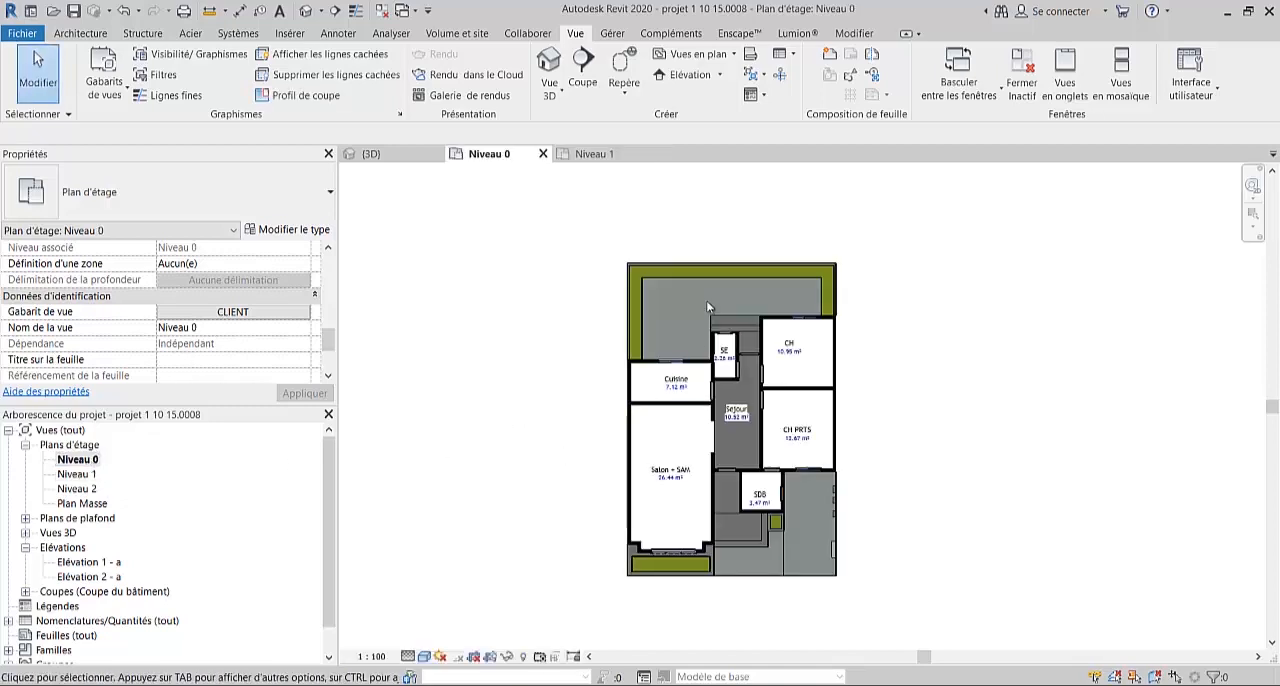
scroll(825, 482, up, 1)
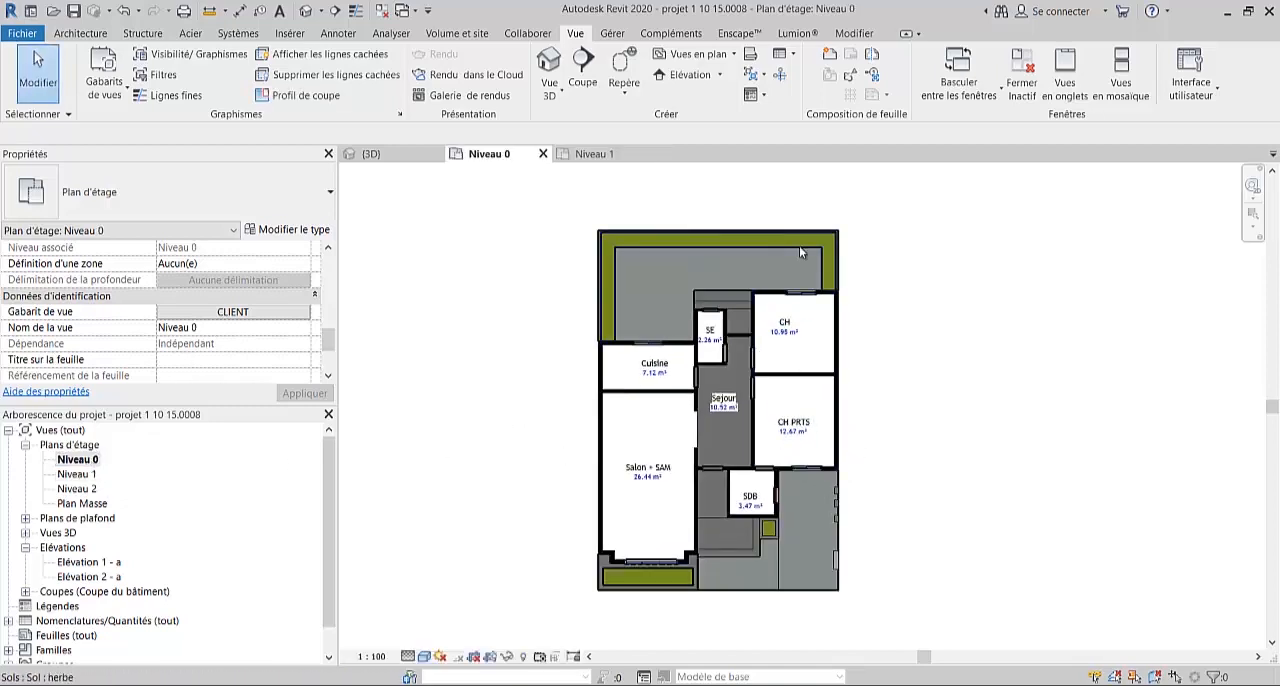
scroll(751, 458, up, 1)
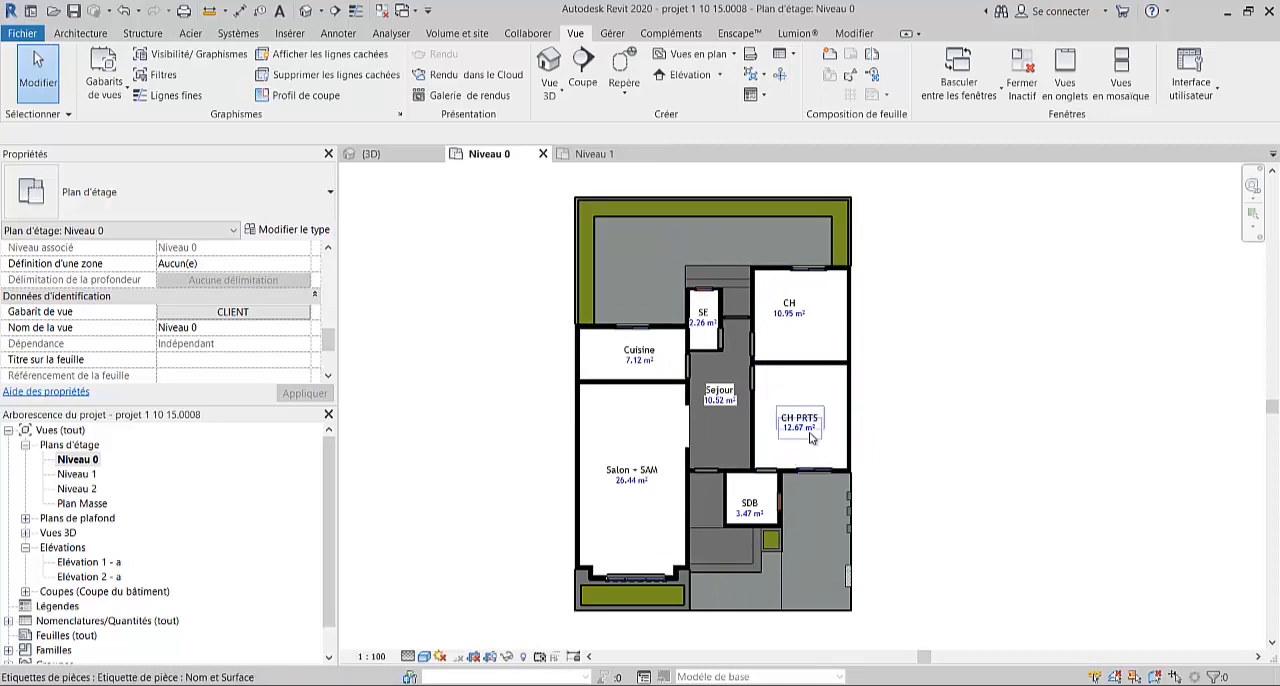